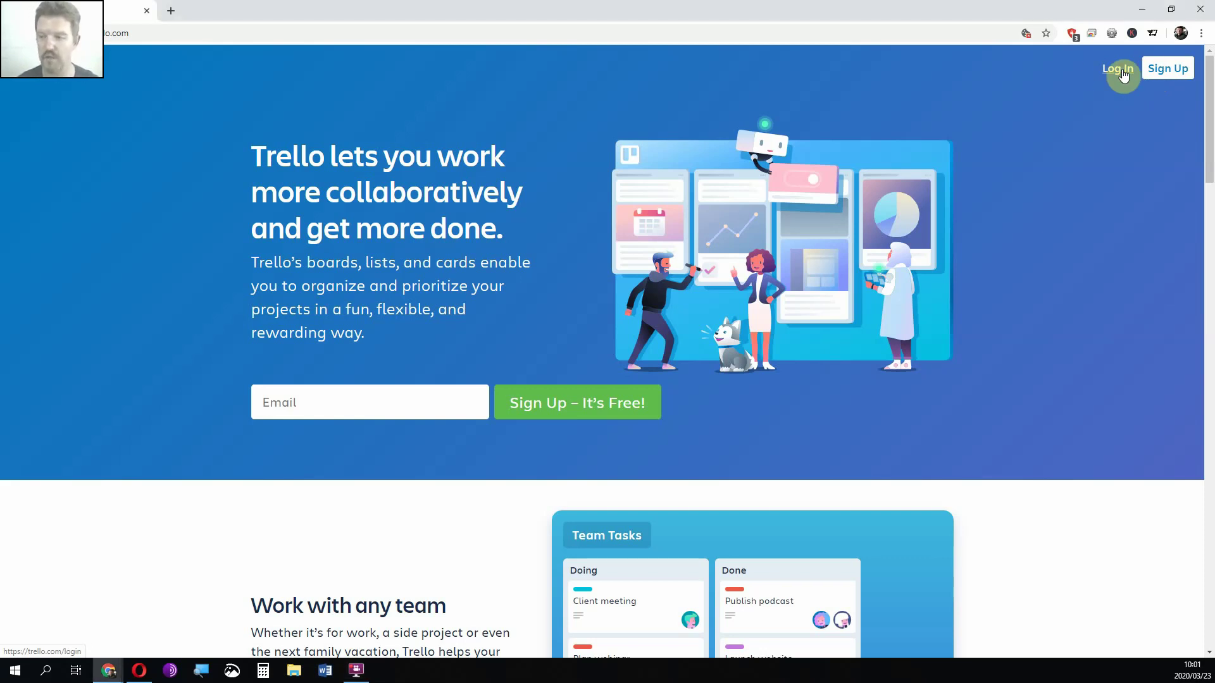
# Open the login page and fill in the saved account's e-mail and password
pyautogui.click(1120, 72)
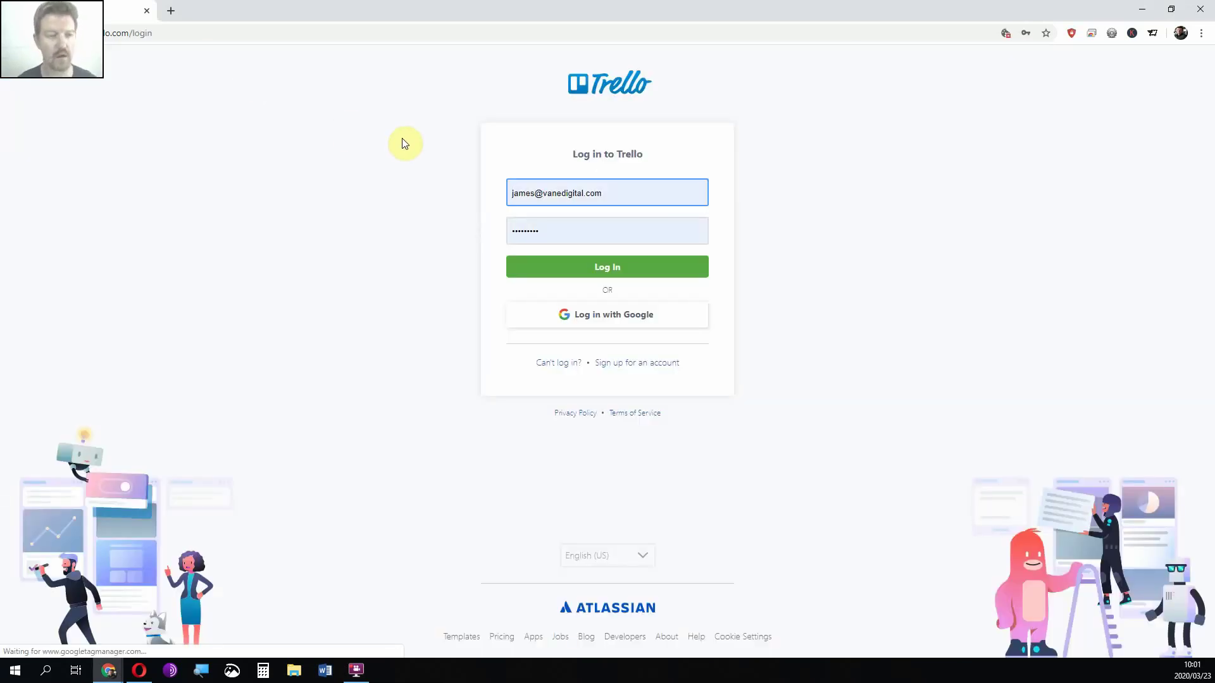
pyautogui.click(592, 190)
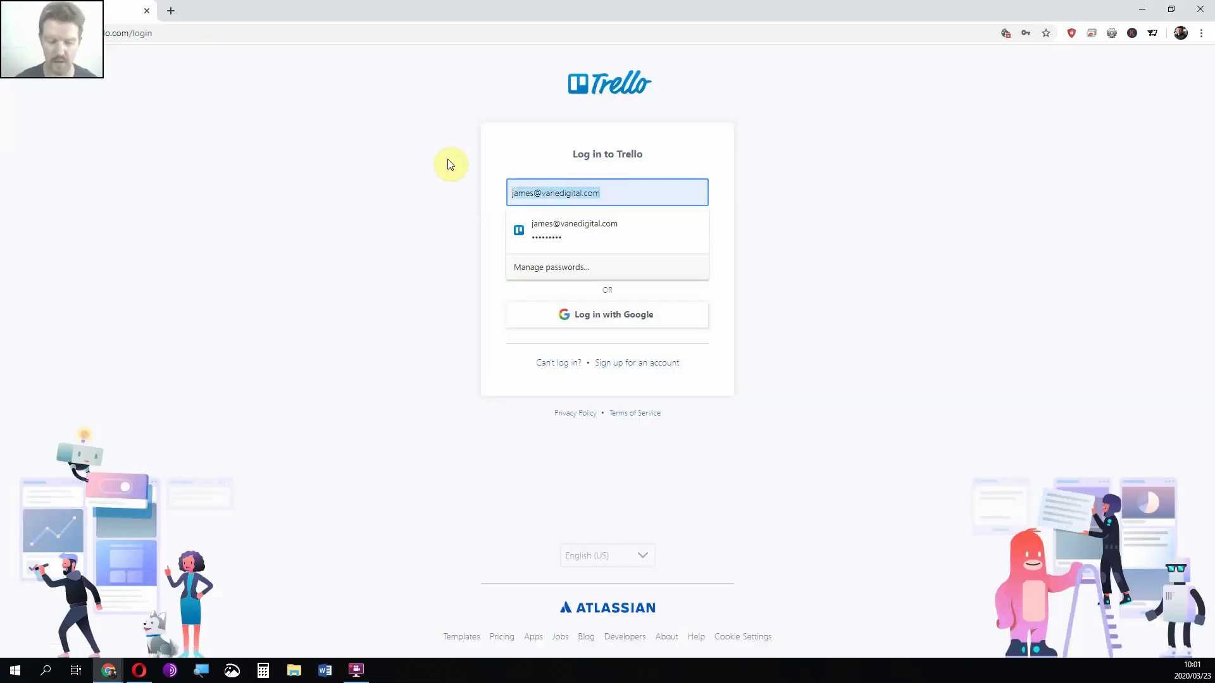
pyautogui.hotkey('ctrl', 'a')
pyautogui.press('BackSpace')
pyautogui.write('james')
pyautogui.press('Down')
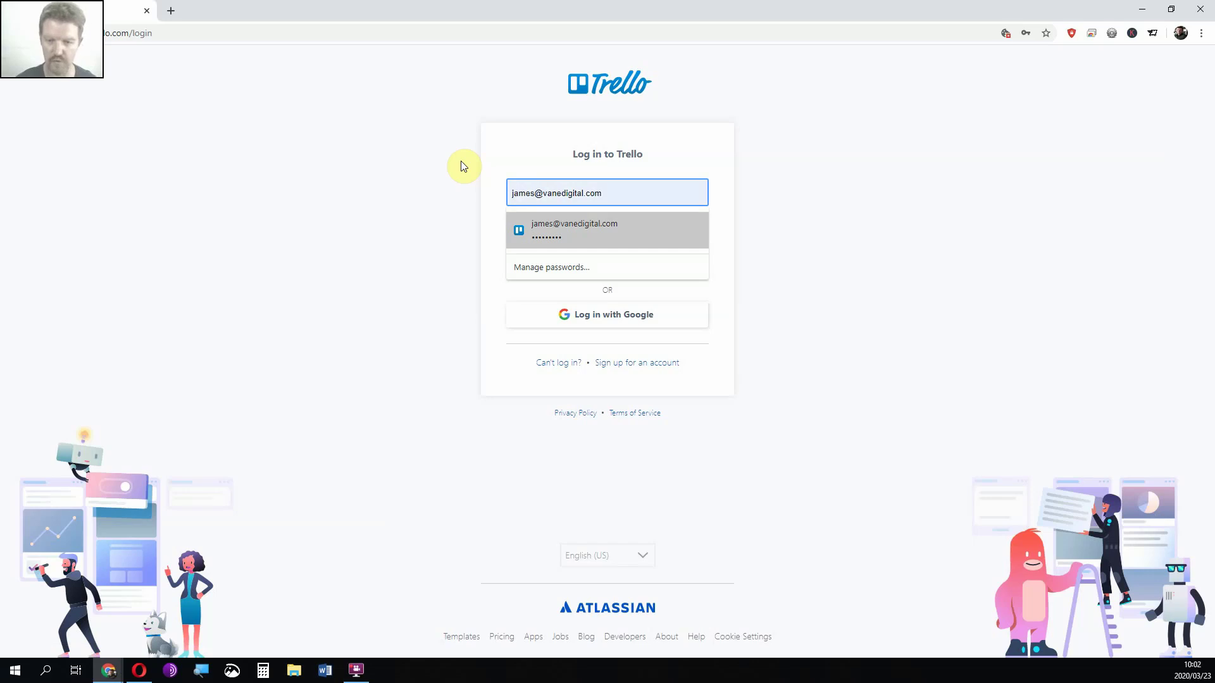
pyautogui.press('Return')
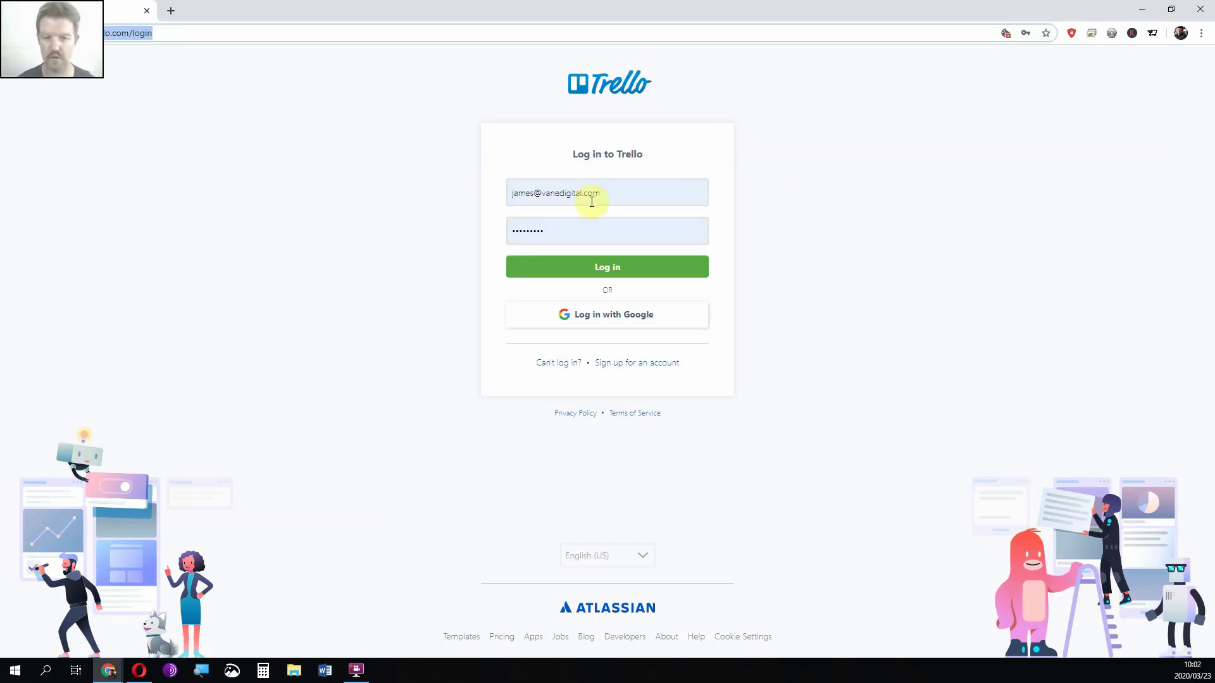
pyautogui.tripleClick(612, 195)
pyautogui.click(447, 181)
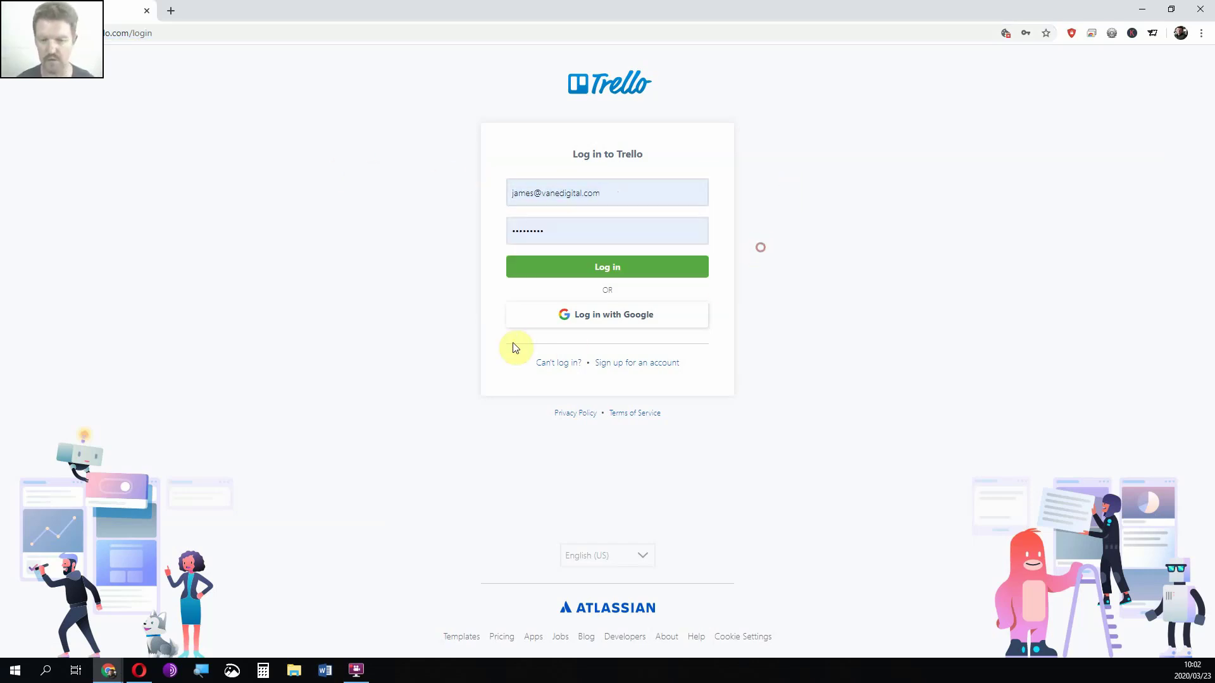
# Log in with Google using the Gmail account, continuing through the Atlassian login with the same account
pyautogui.click(603, 271)
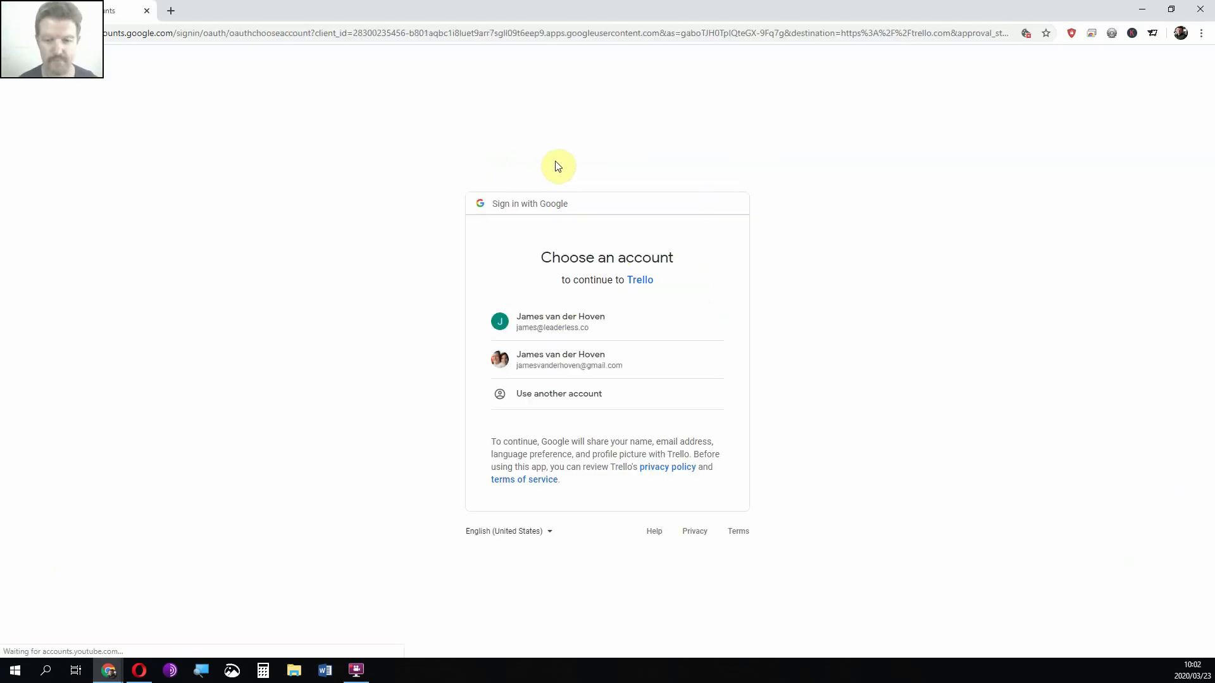
pyautogui.click(569, 363)
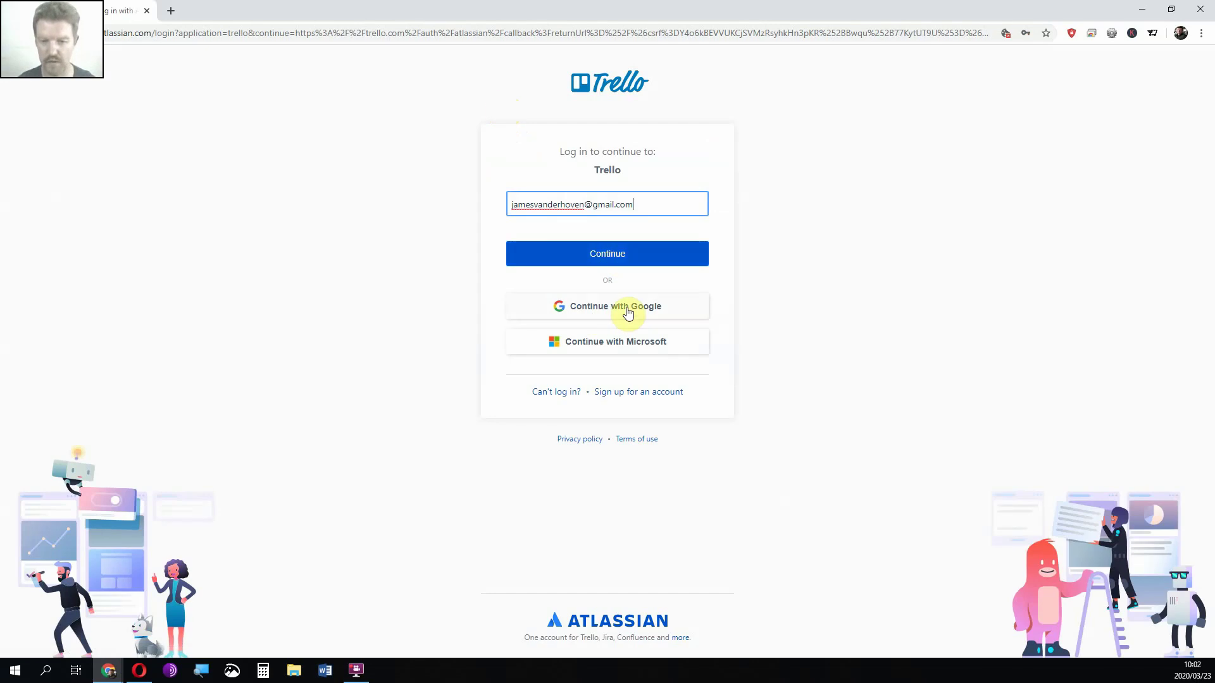
pyautogui.click(619, 258)
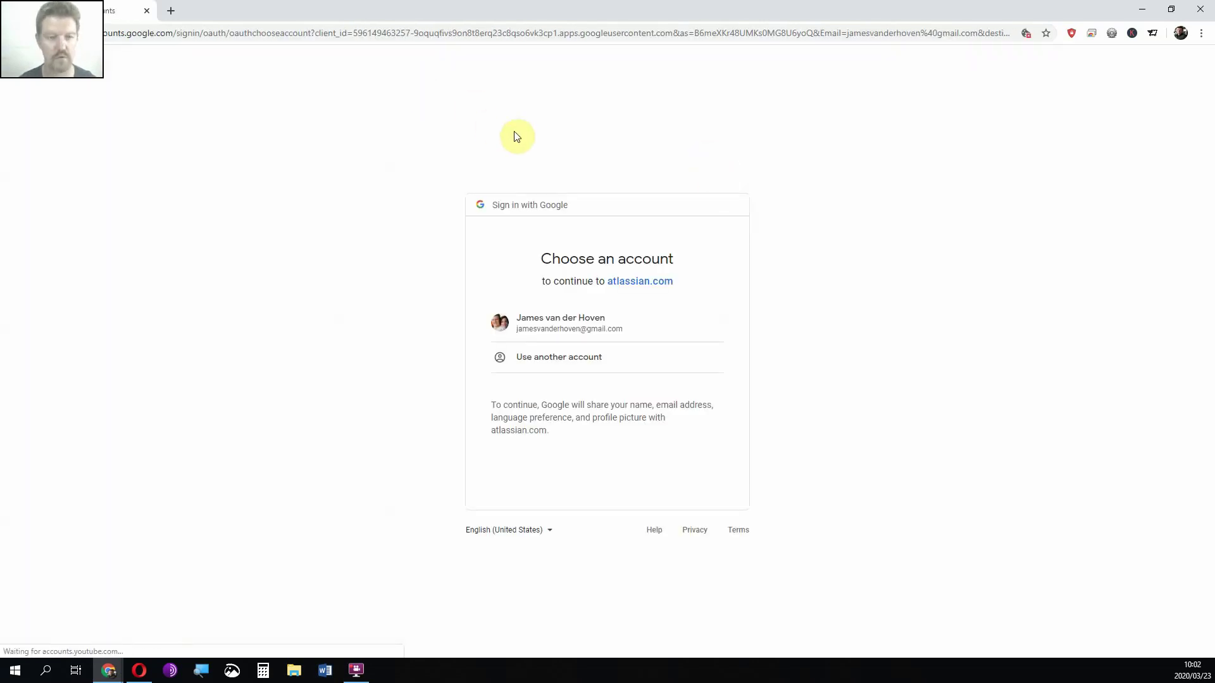
pyautogui.click(565, 324)
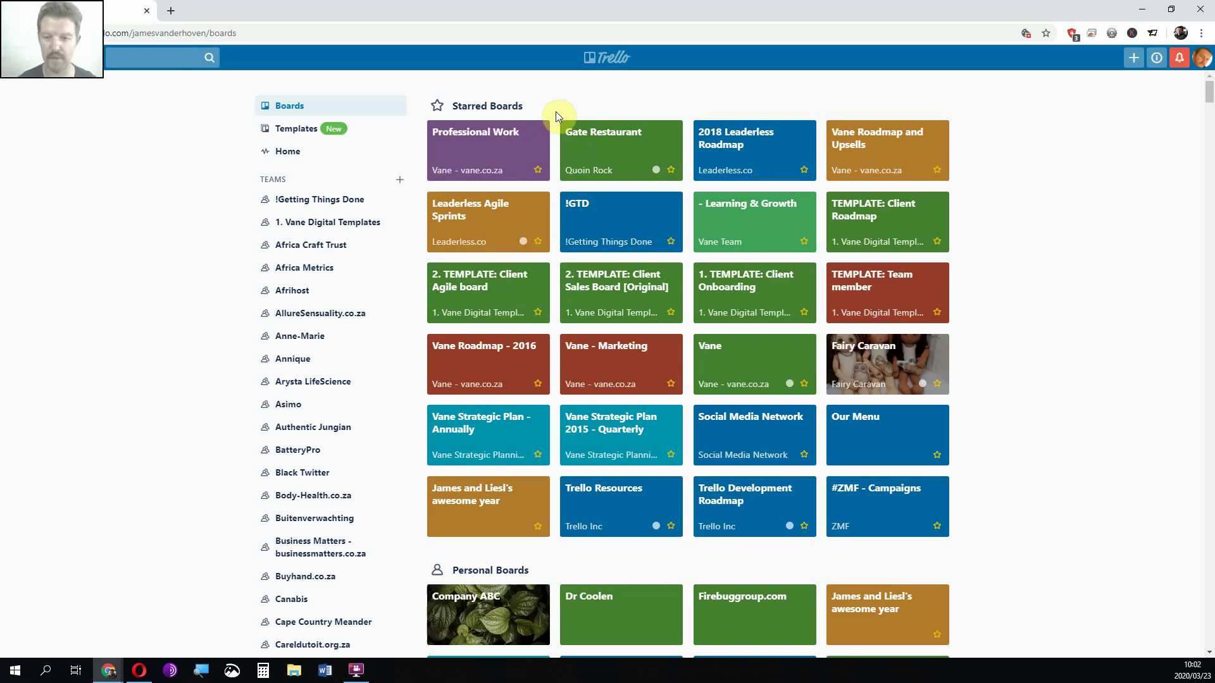
# Look through the starred, personal and team boards on the boards overview
pyautogui.scroll(-10, 989, 184)
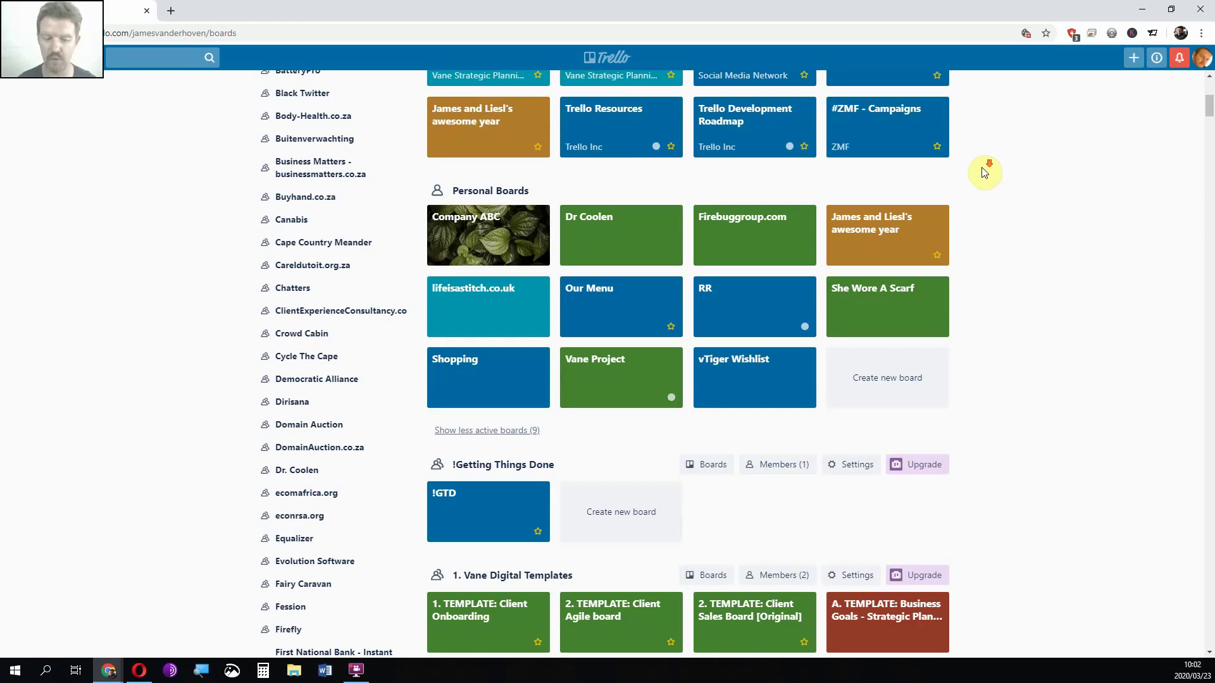
pyautogui.scroll(-15, 955, 137)
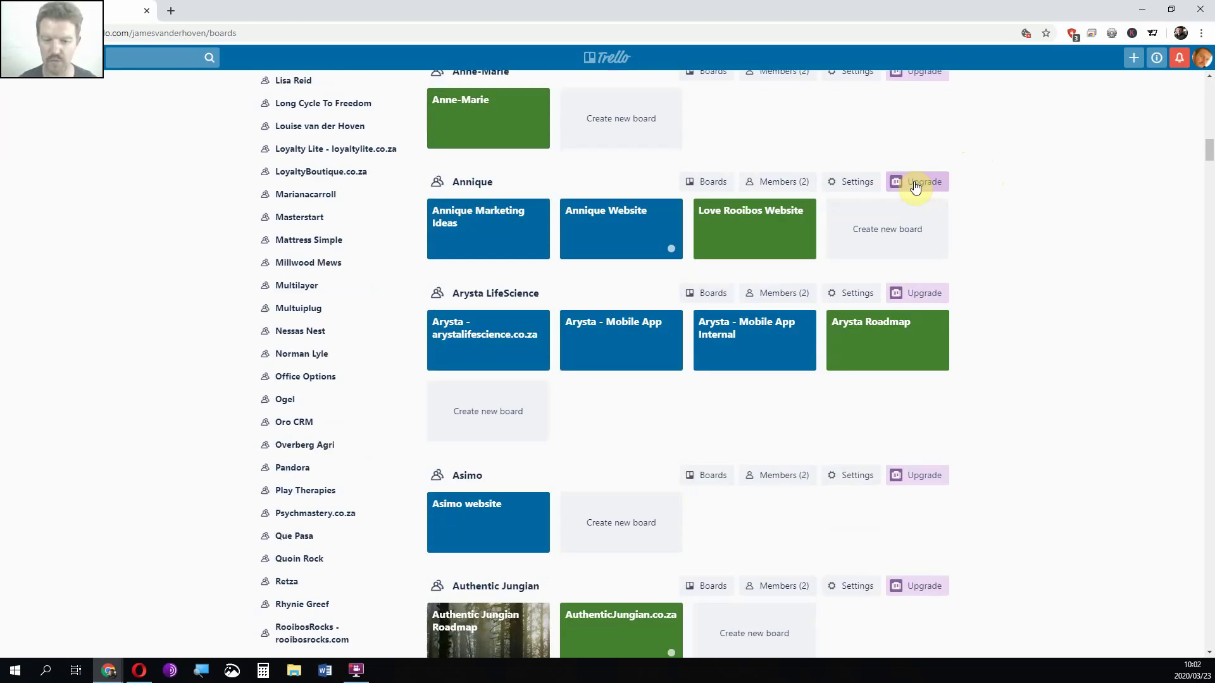
pyautogui.scroll(-10, 921, 185)
pyautogui.scroll(20, 935, 209)
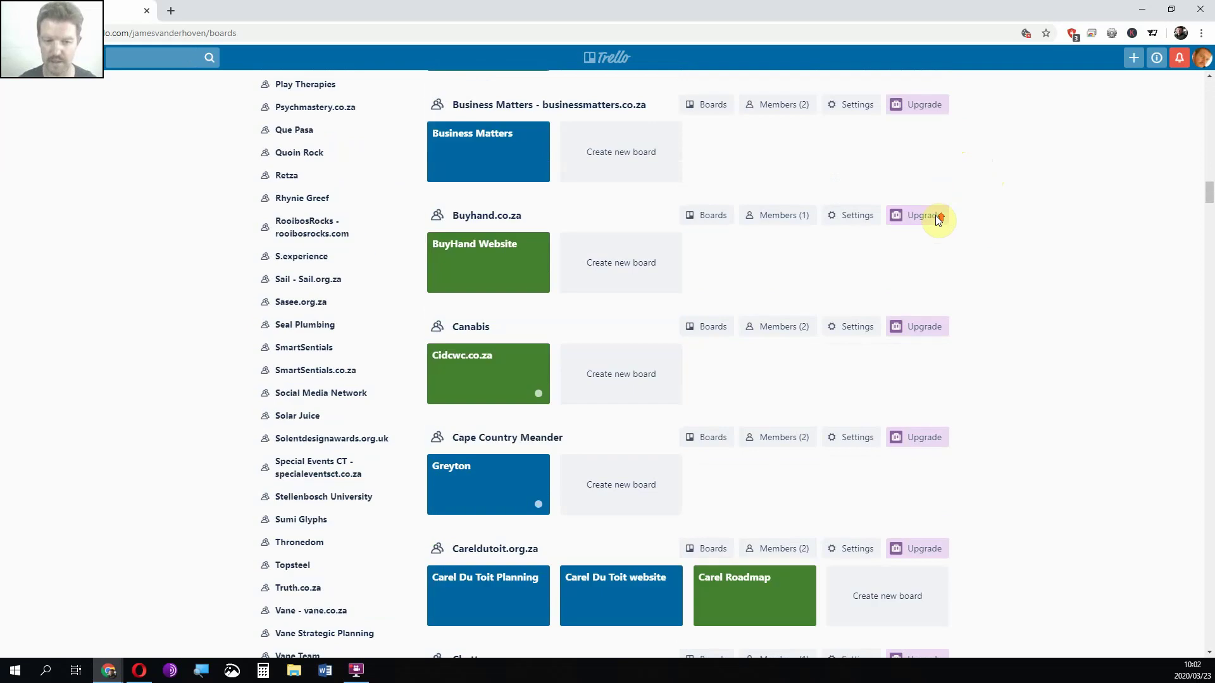
pyautogui.scroll(15, 938, 216)
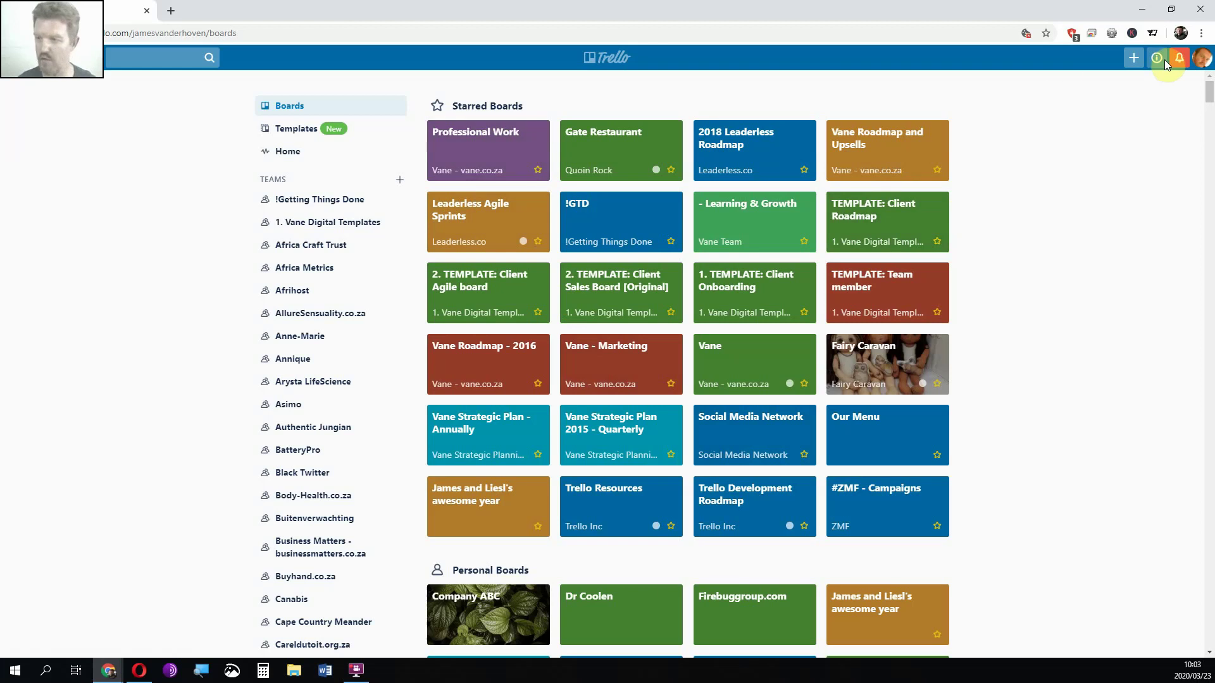
# Examine the team creation form and its team type options, and close it without creating a team
pyautogui.click(1129, 59)
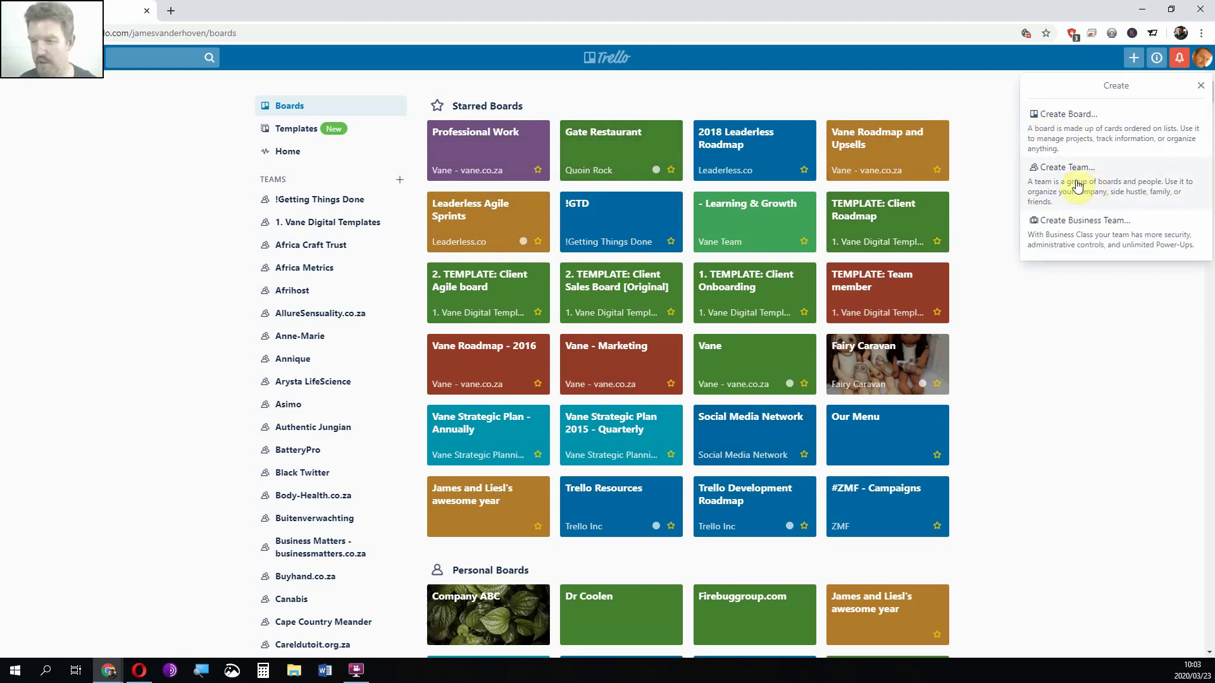
pyautogui.click(1128, 179)
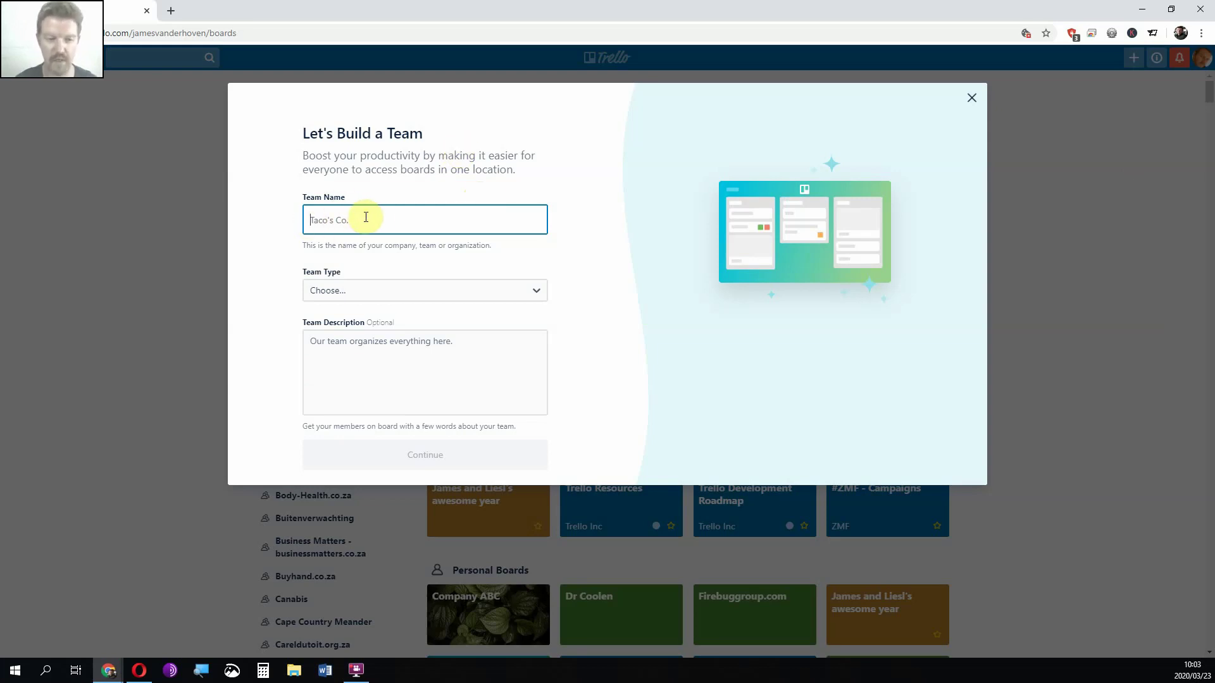
pyautogui.click(379, 296)
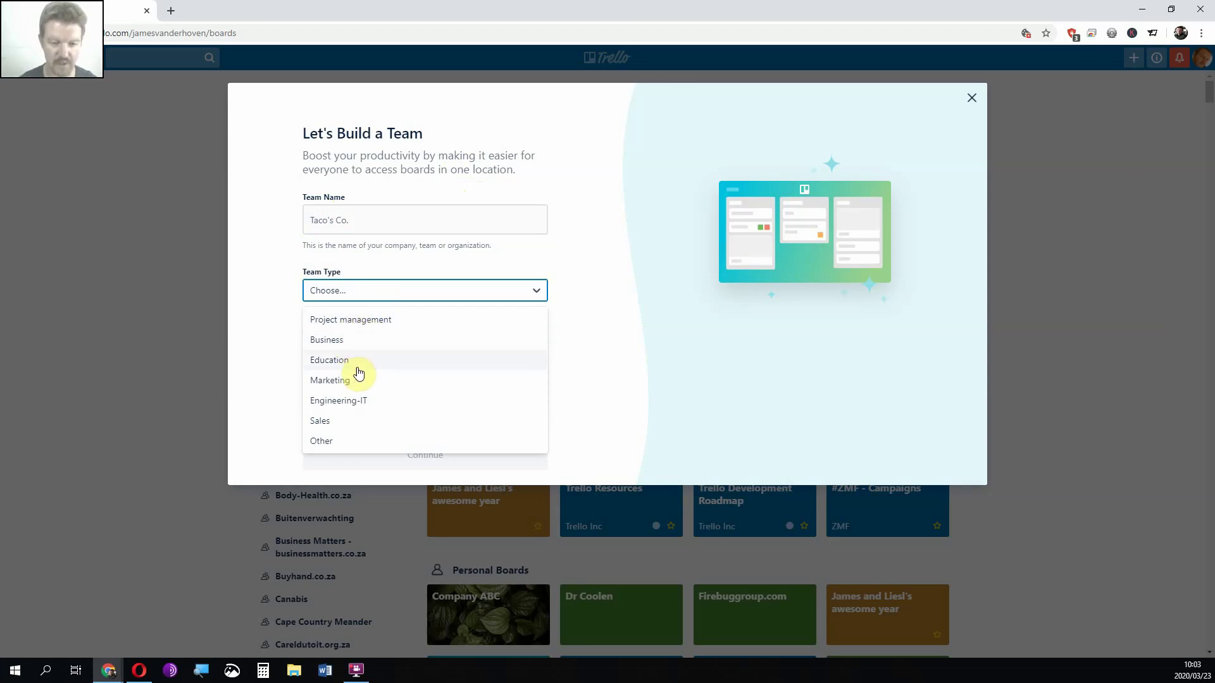
pyautogui.click(634, 351)
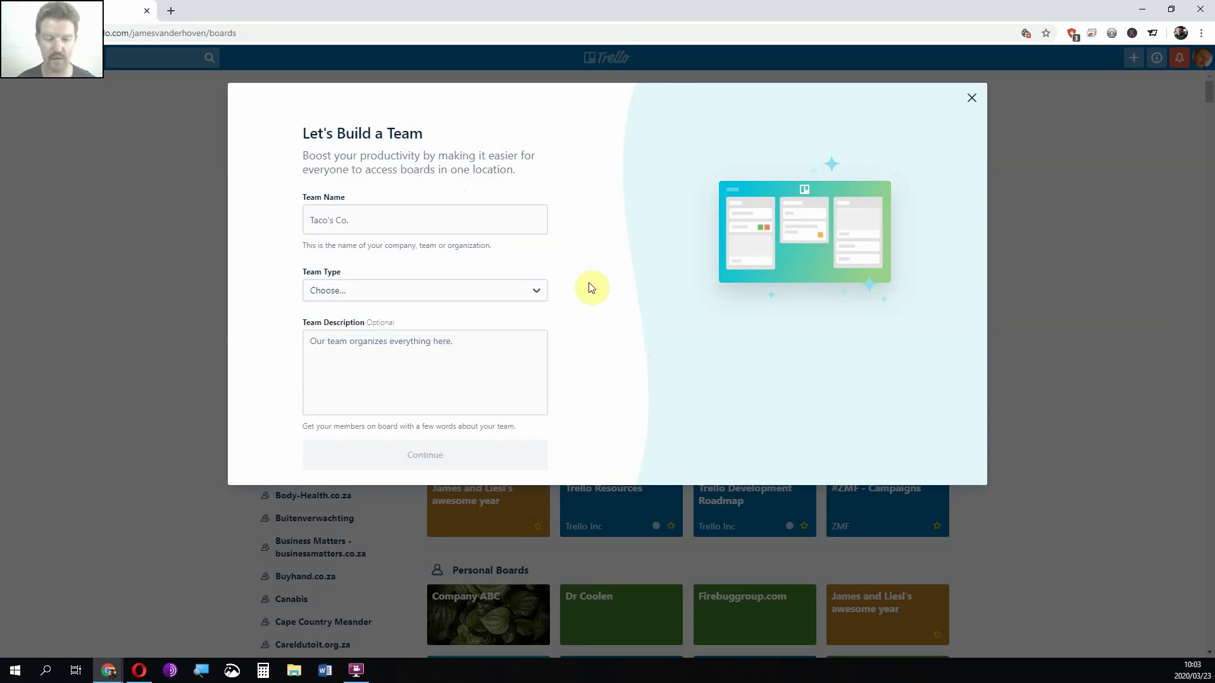
pyautogui.click(606, 222)
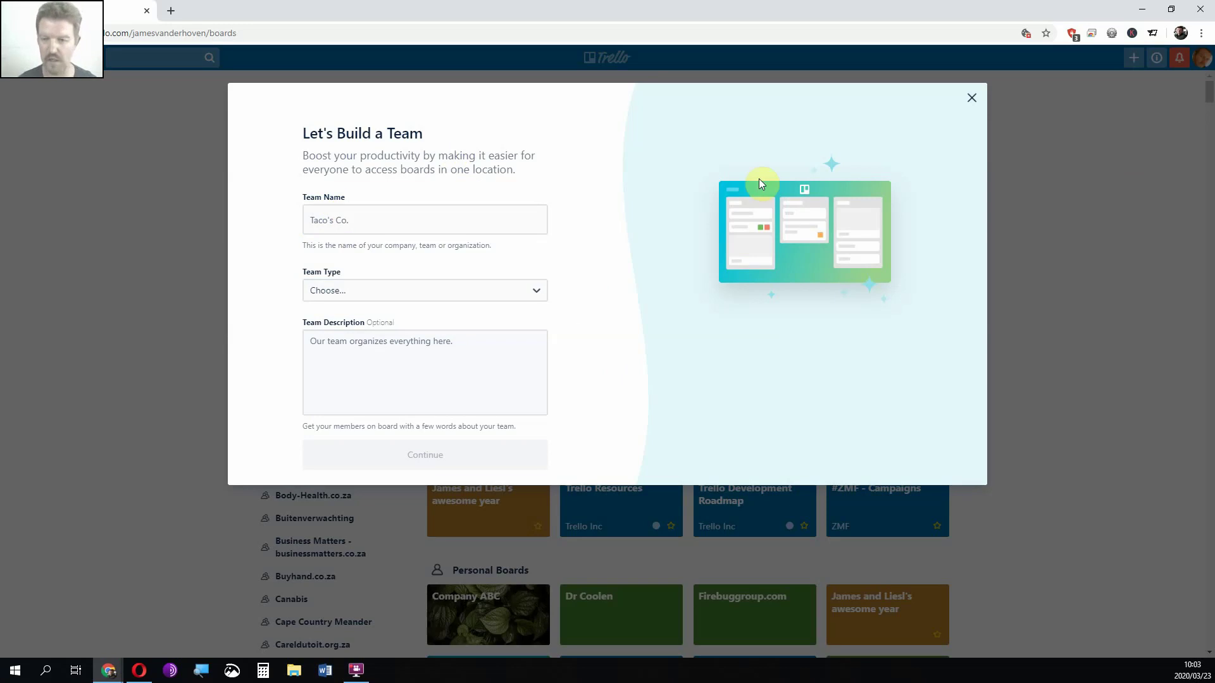
pyautogui.click(972, 98)
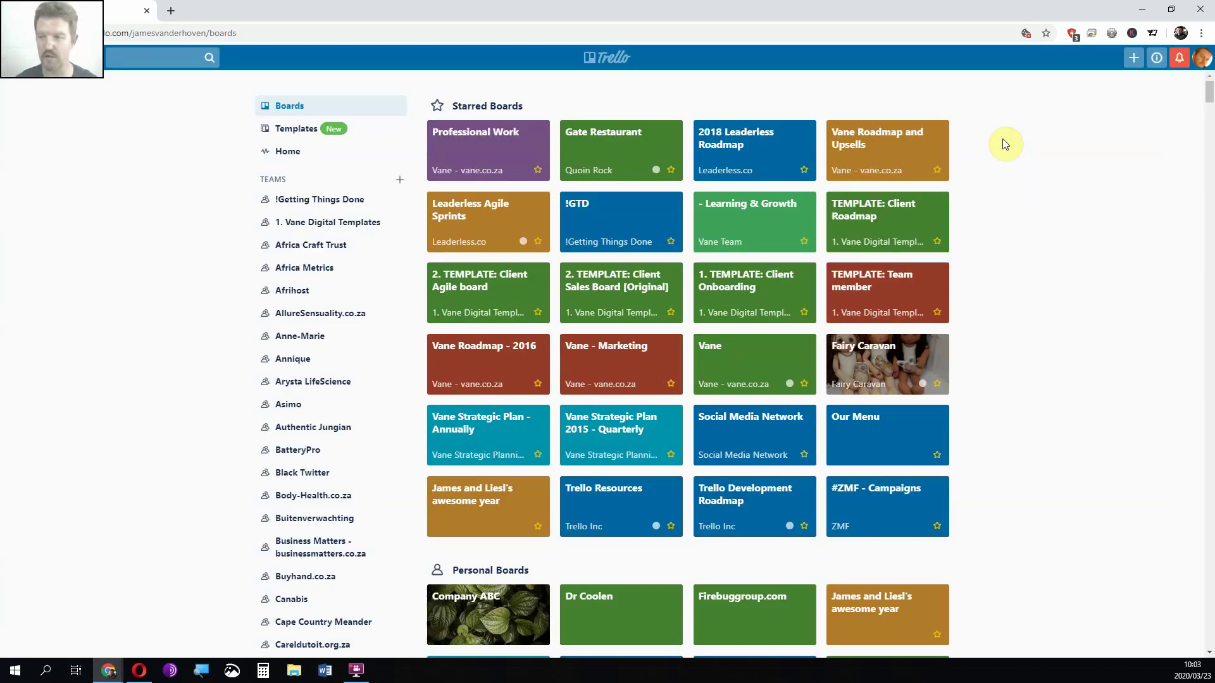
# Start a new board and title it "Company XYZ"
pyautogui.click(1137, 60)
pyautogui.click(1067, 118)
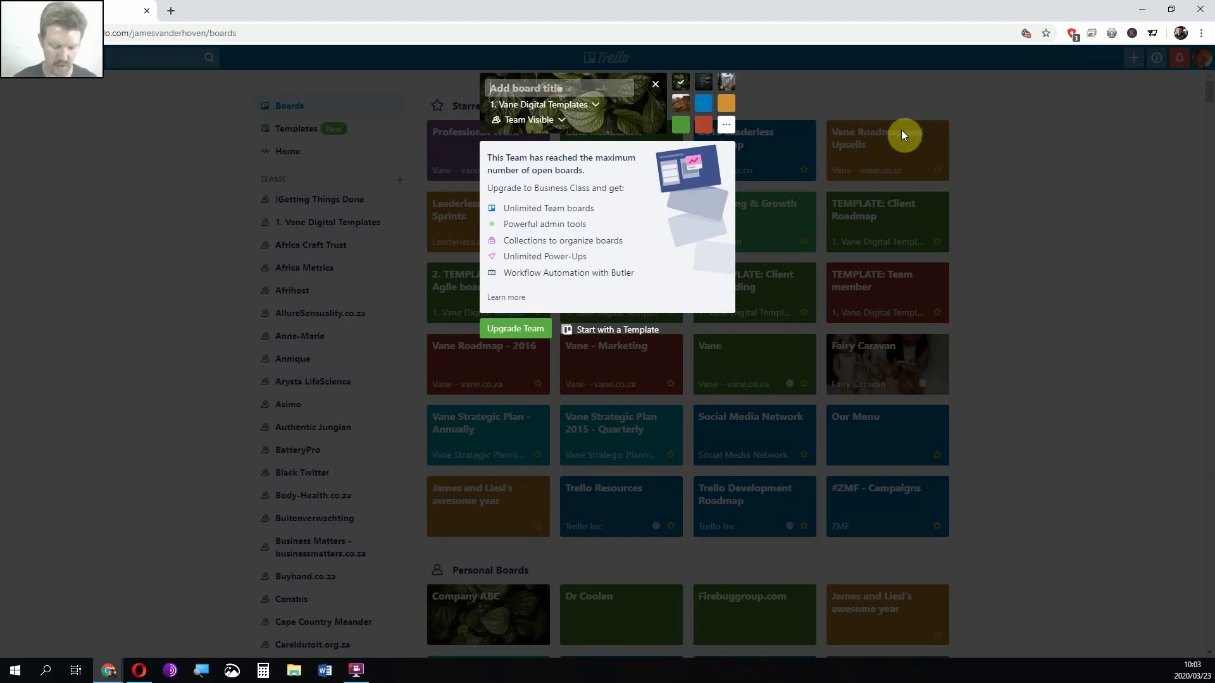
pyautogui.write('Creat')
pyautogui.press('BackSpace')
pyautogui.press('BackSpace')
pyautogui.press('BackSpace')
pyautogui.press('BackSpace')
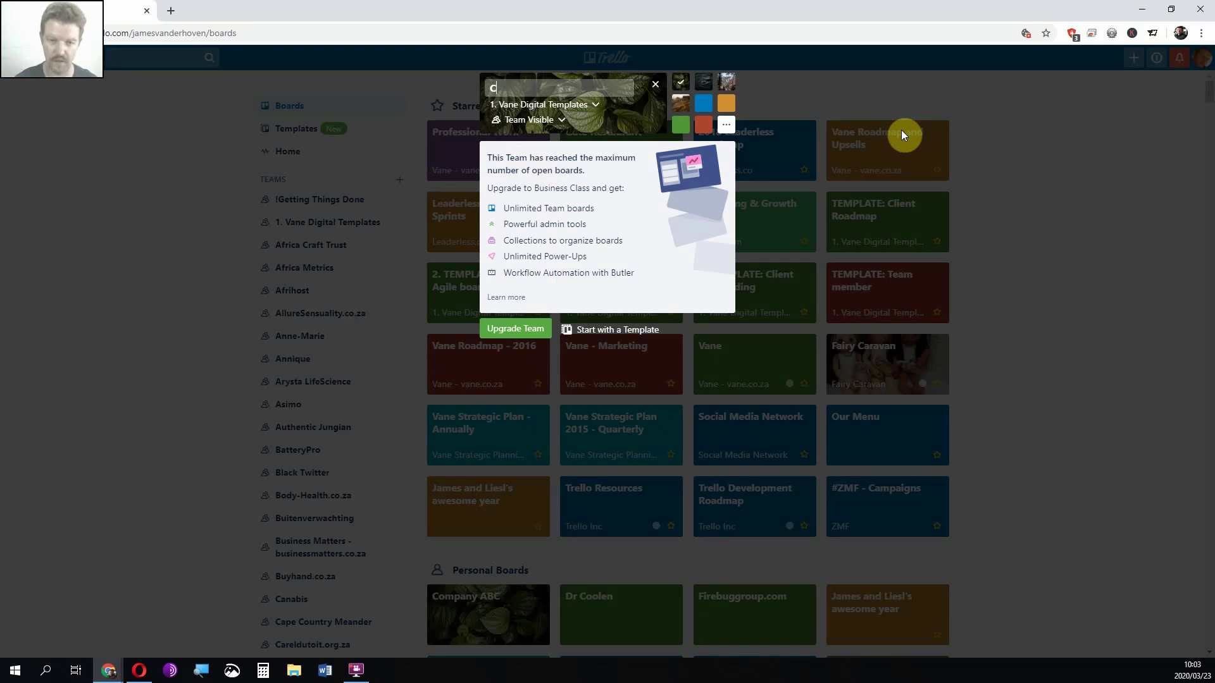
pyautogui.write('ompan')
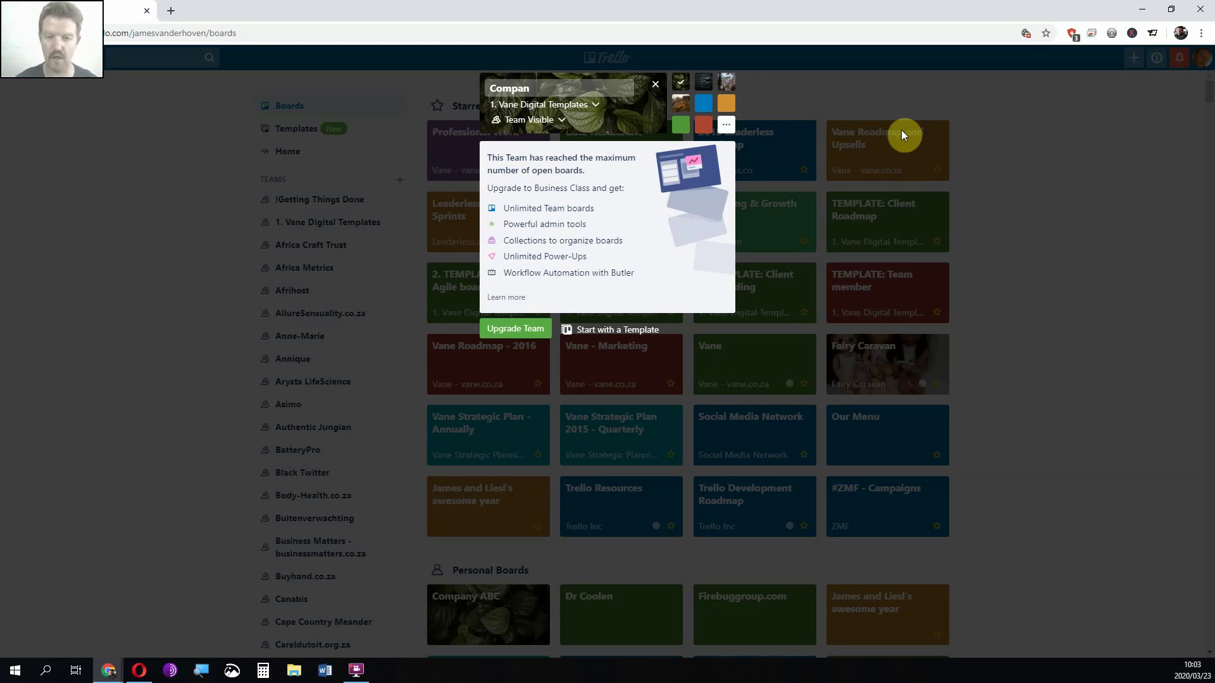
pyautogui.write('y XYZ')
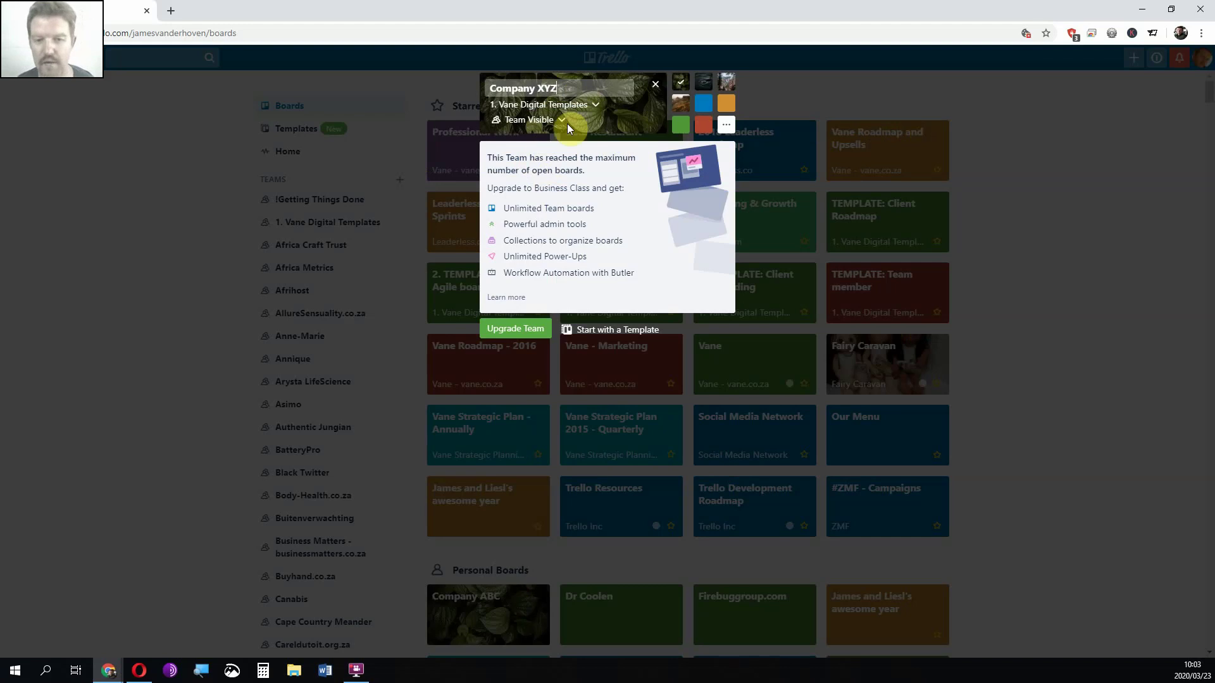
# Set the new board to No team and create it
pyautogui.click(544, 105)
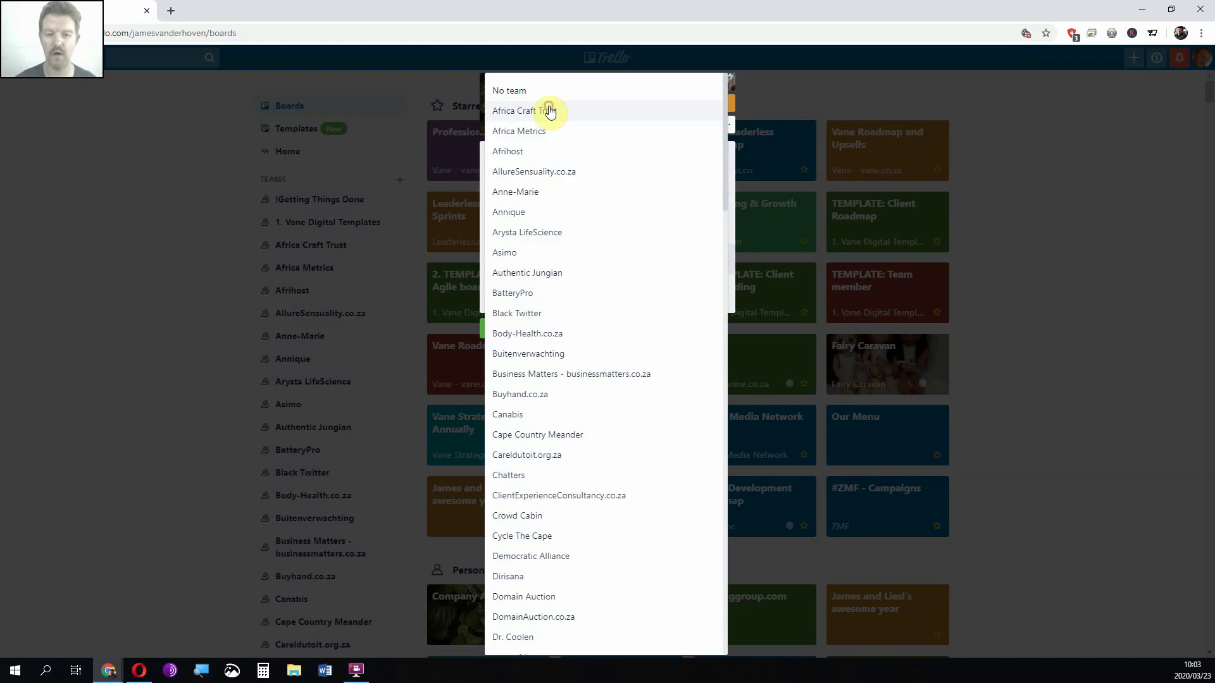
pyautogui.click(520, 95)
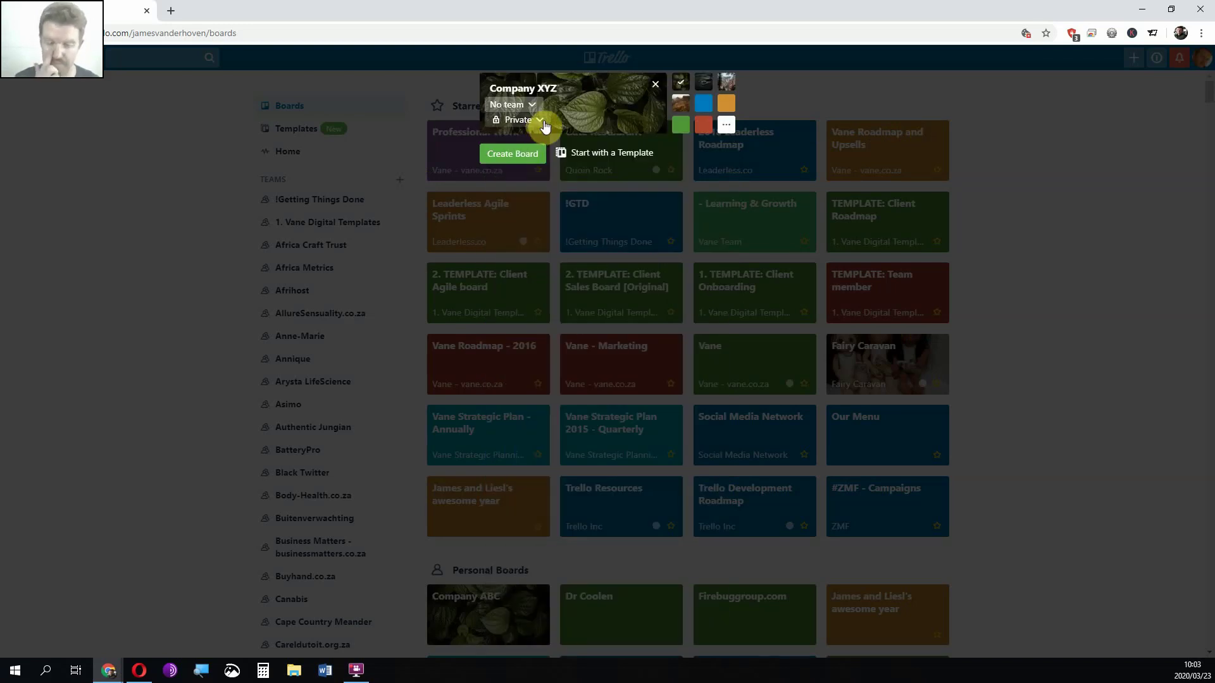
pyautogui.click(507, 154)
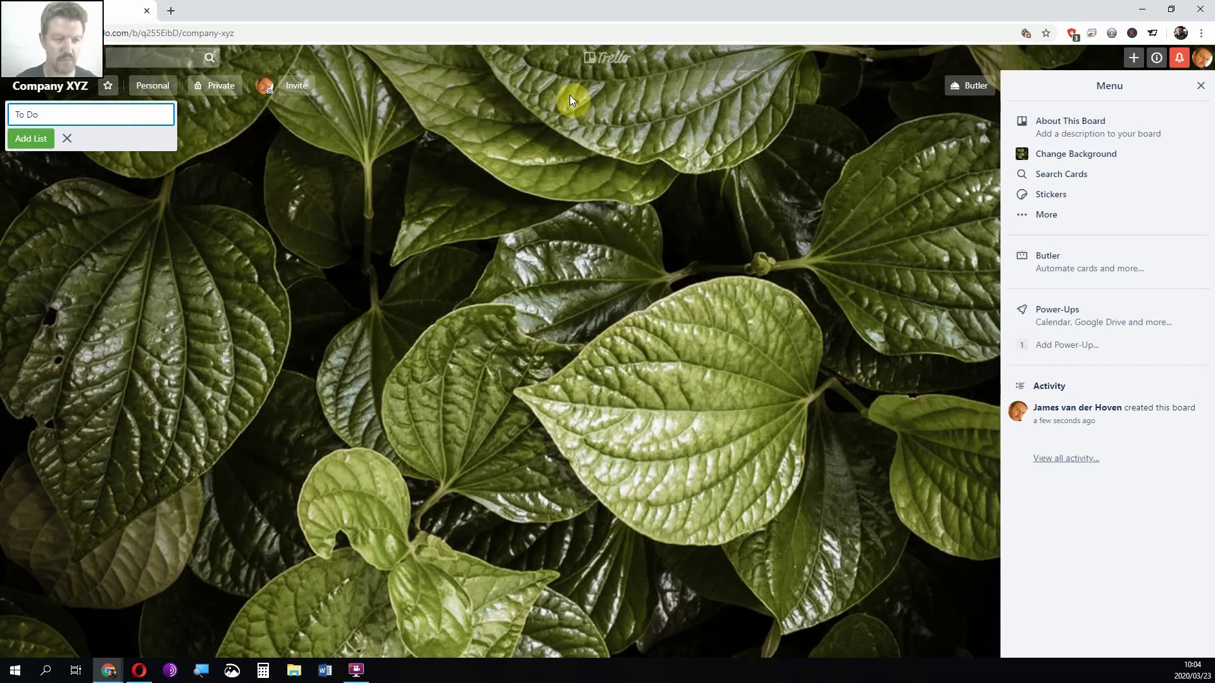
# Add four lists to the Company XYZ board in this order: To Do, Doing, To Check and Done
pyautogui.press('Return')
pyautogui.write('Doing')
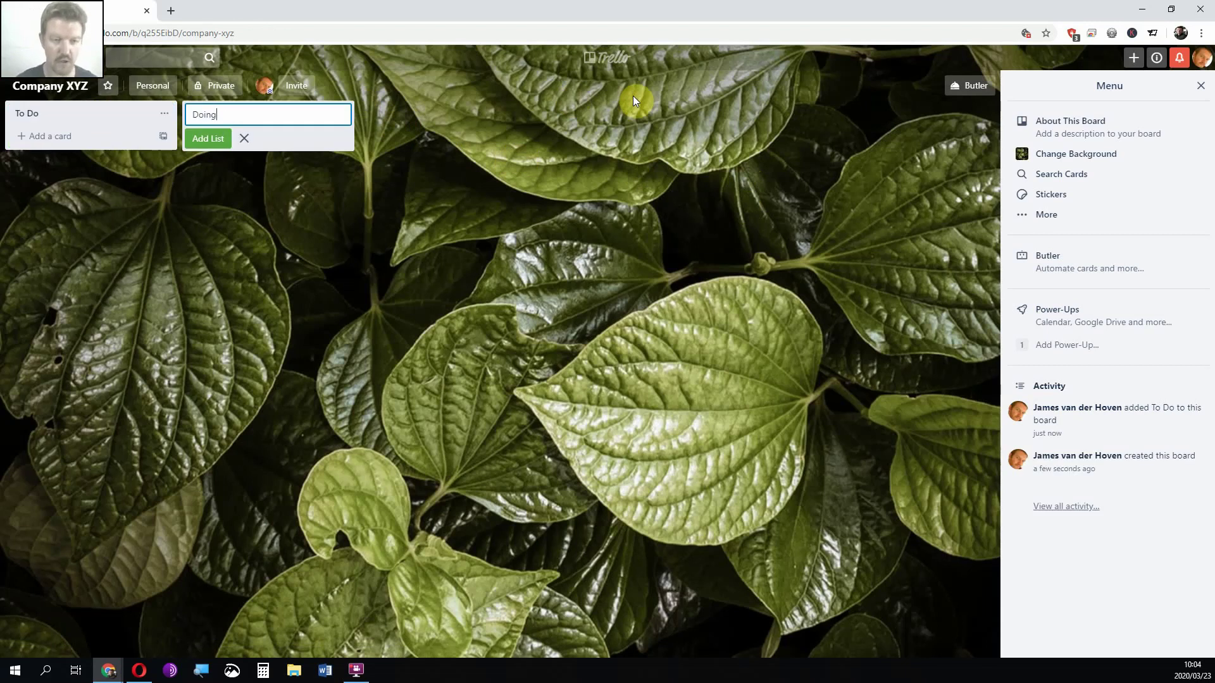
pyautogui.press('Return')
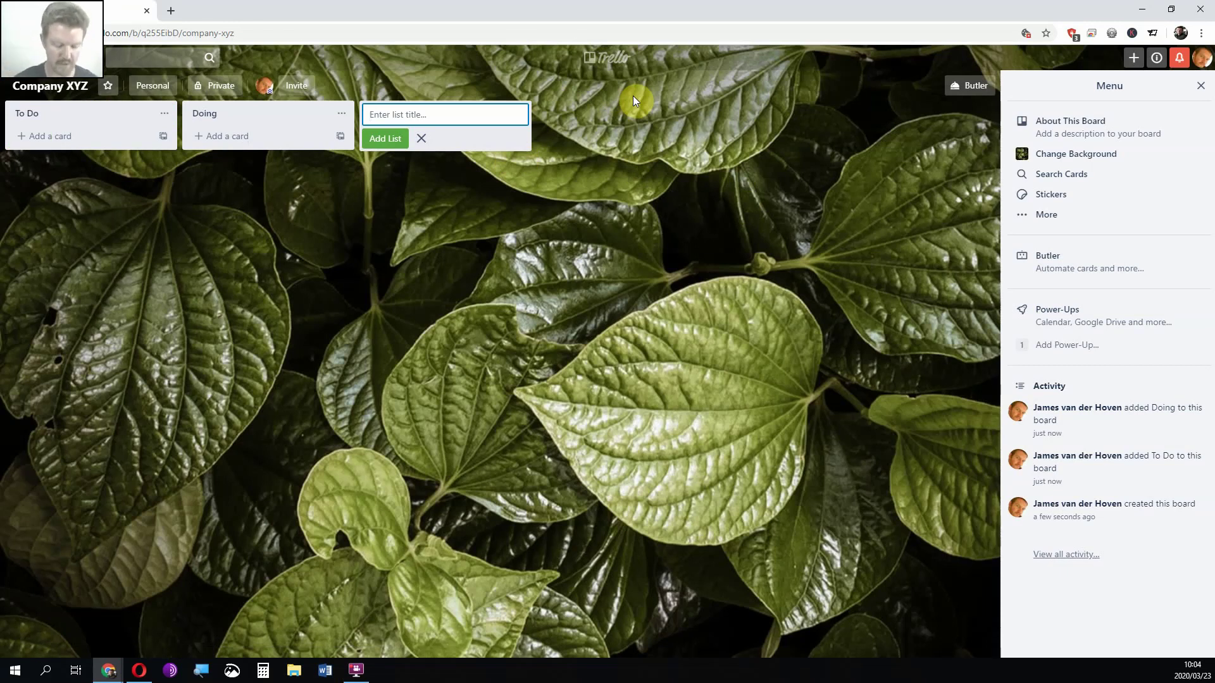
pyautogui.write('To Check')
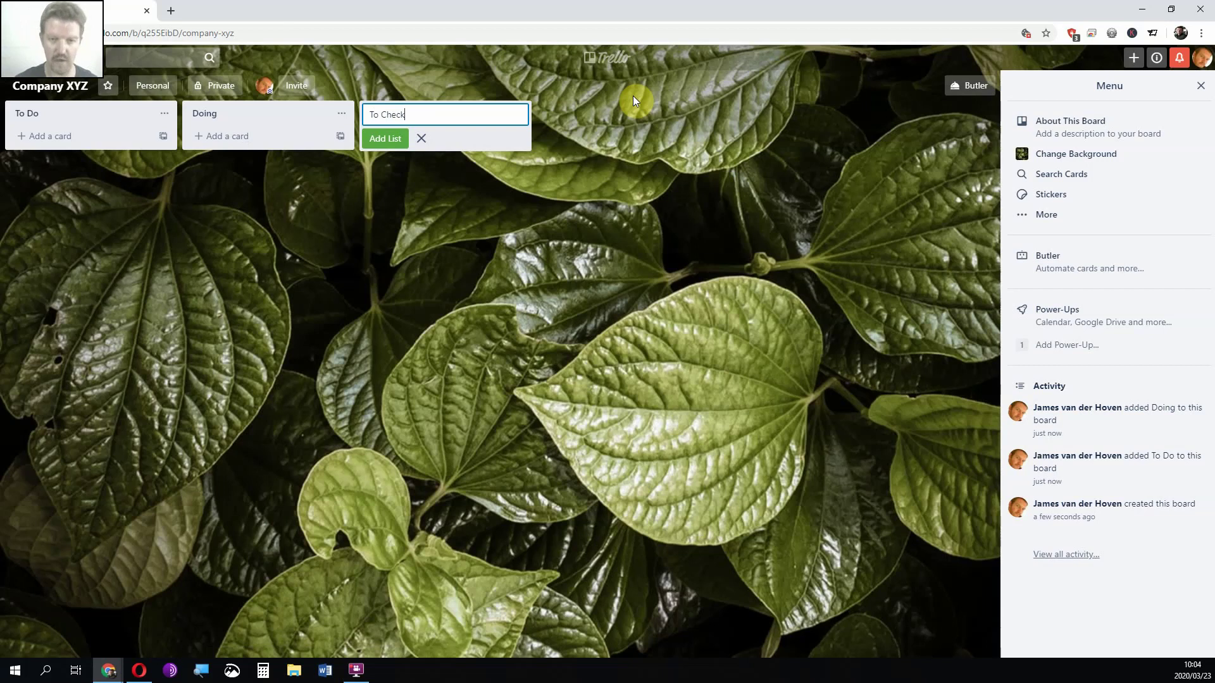
pyautogui.press('Return')
pyautogui.write('Done')
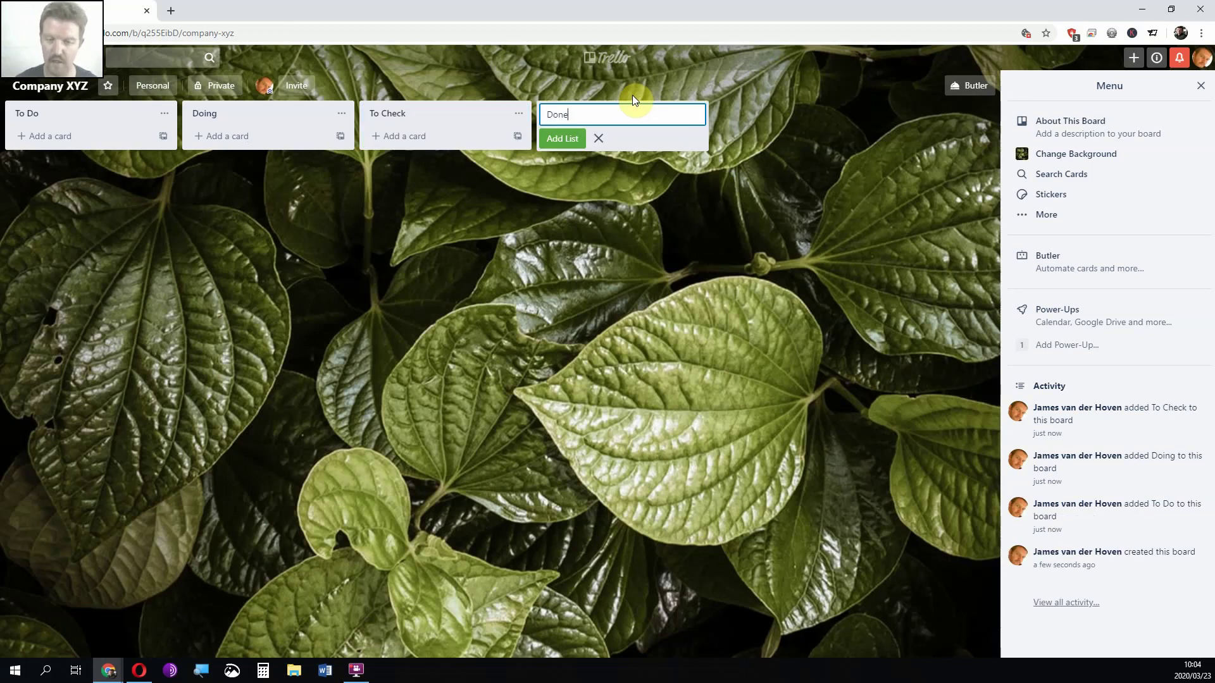
pyautogui.press('Return')
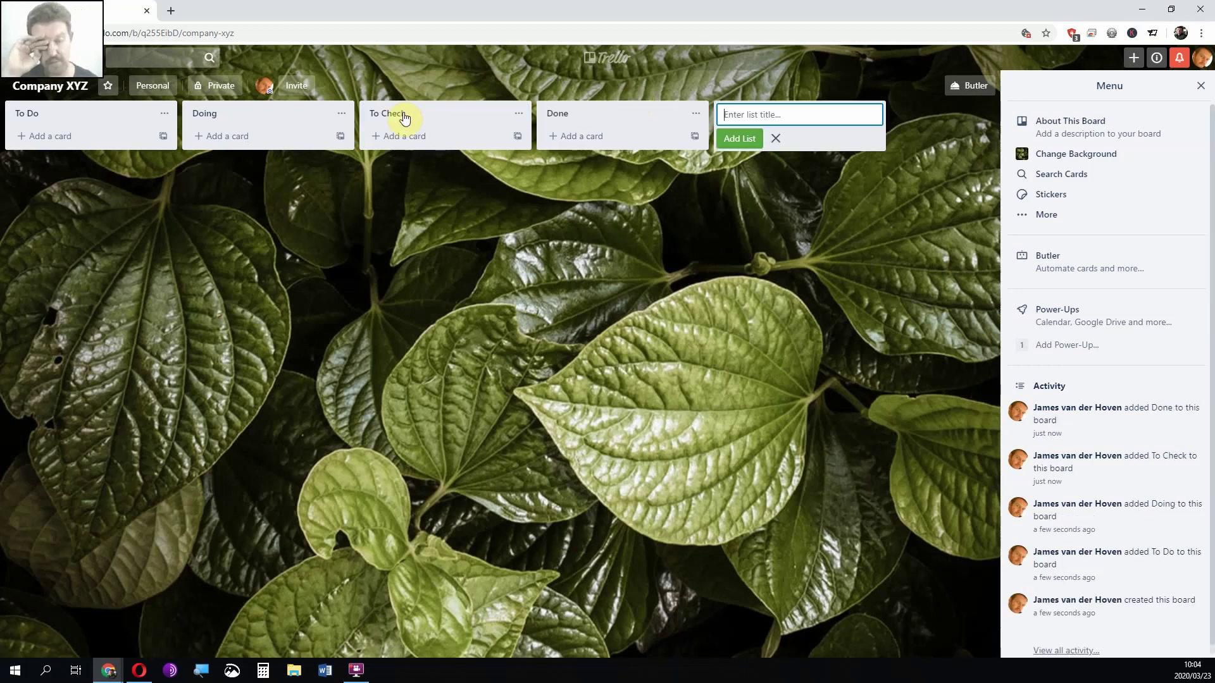
pyautogui.click(651, 239)
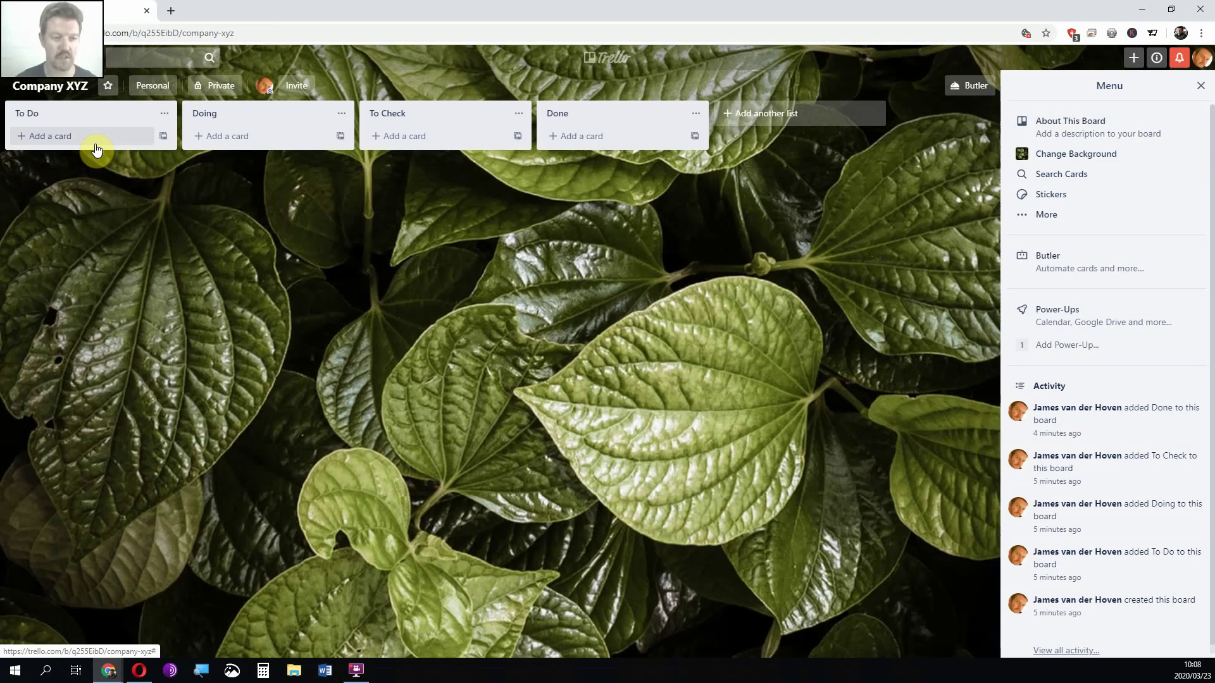
# Add a card titled "Design a logo" to the To Do list
pyautogui.click(89, 135)
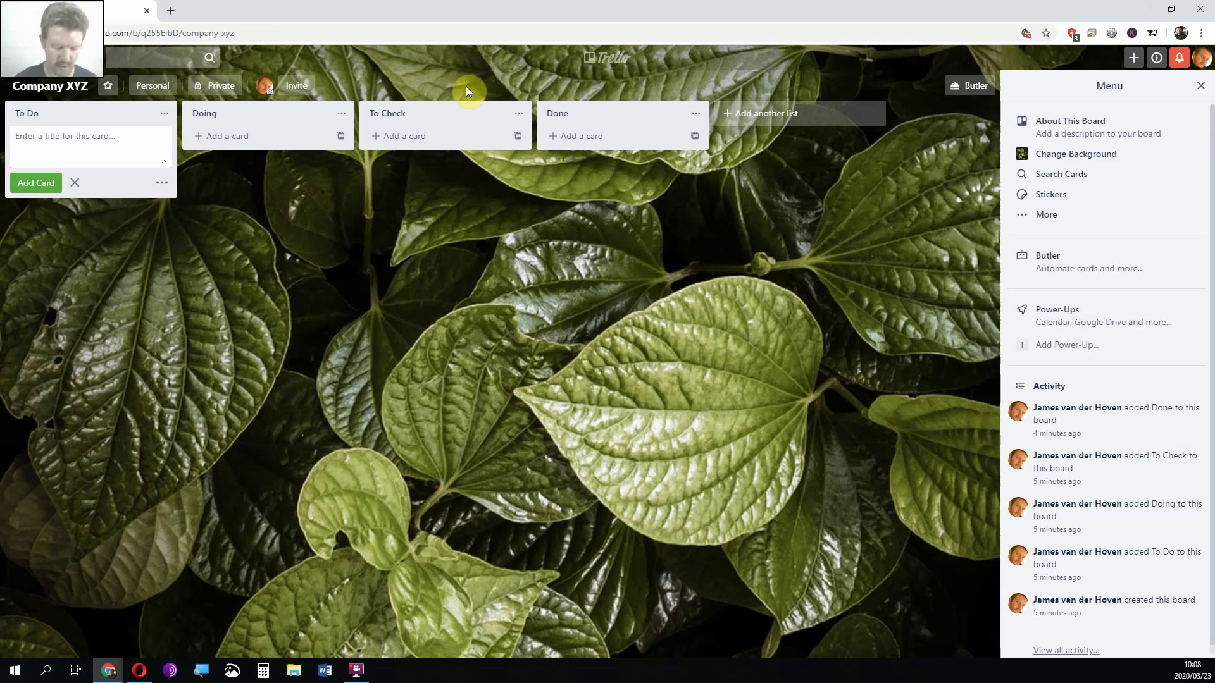
pyautogui.write('Design a log')
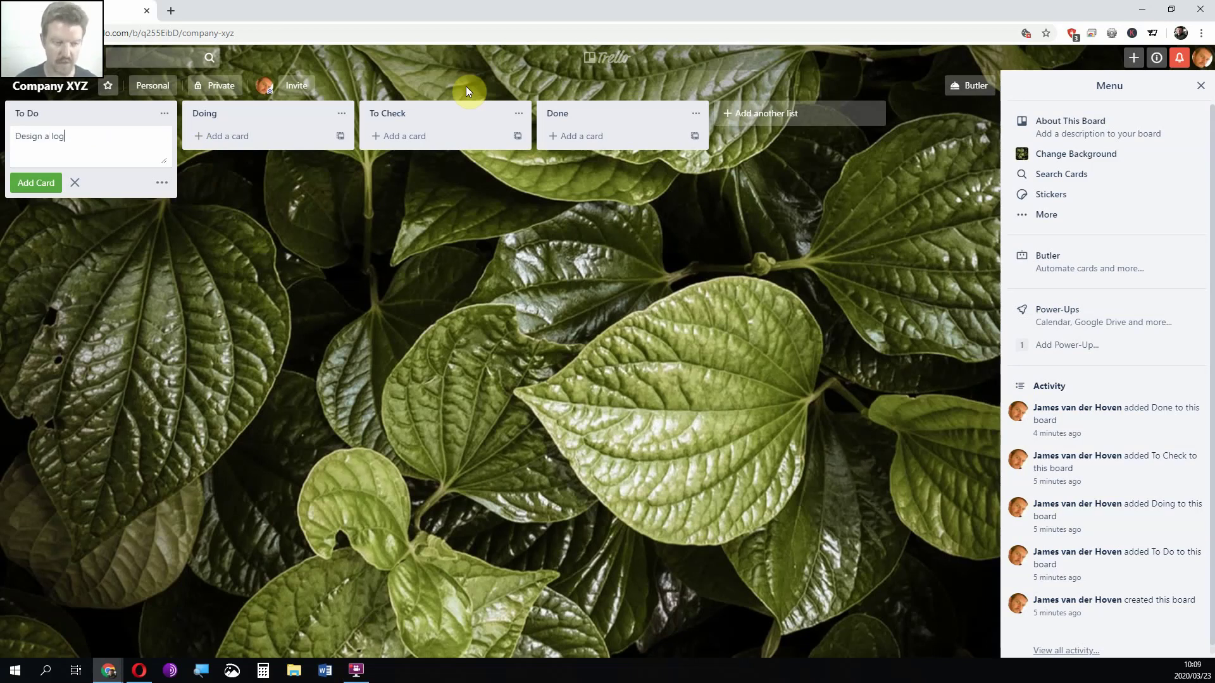
pyautogui.write('o')
pyautogui.press('Return')
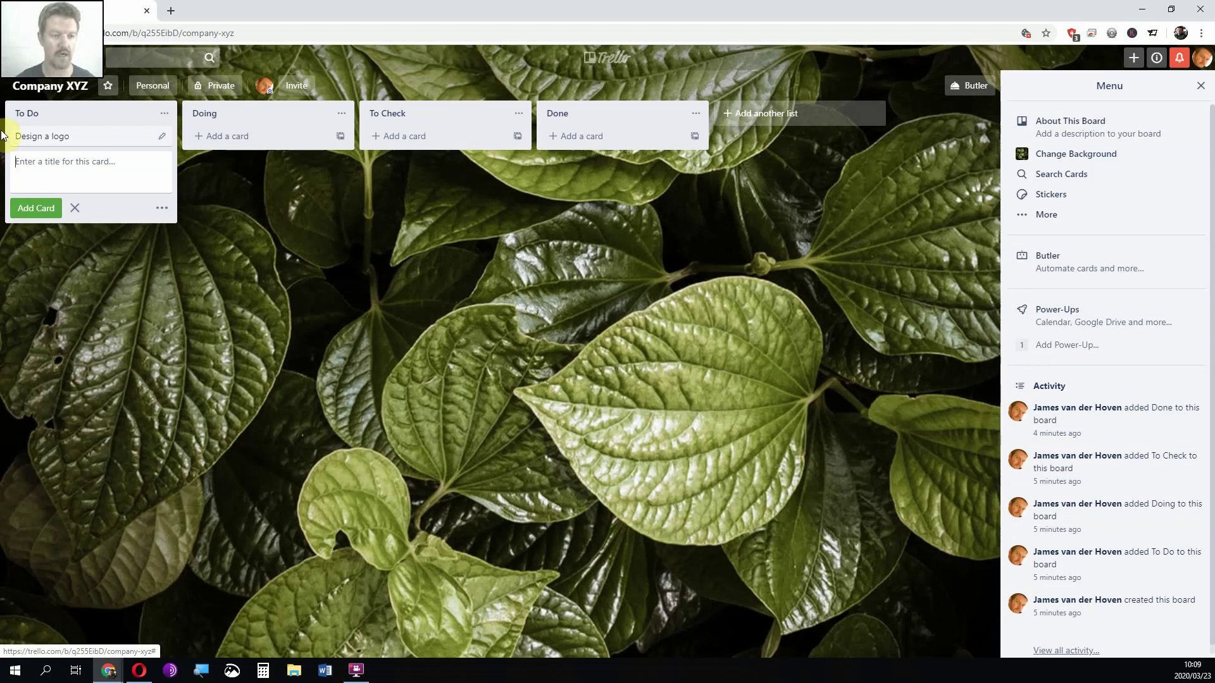
# Open the "Design a logo" card and begin its description with "- Design 2 options of logos based on meeting notes."
pyautogui.click(114, 141)
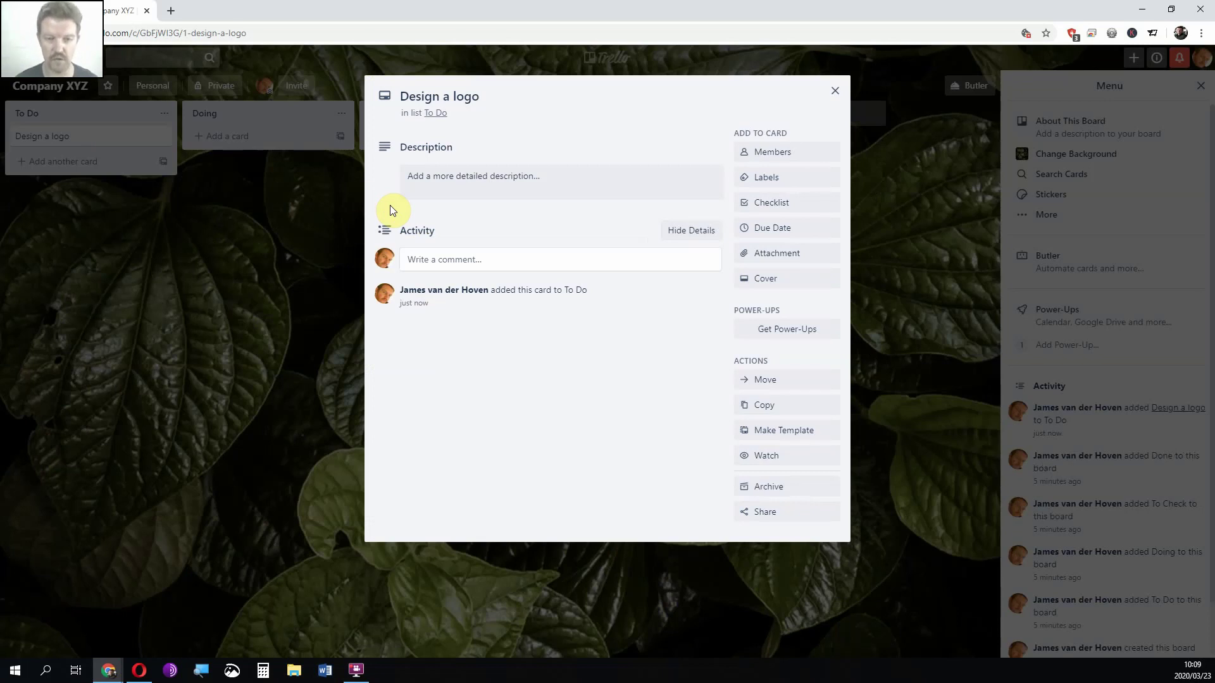
pyautogui.click(449, 184)
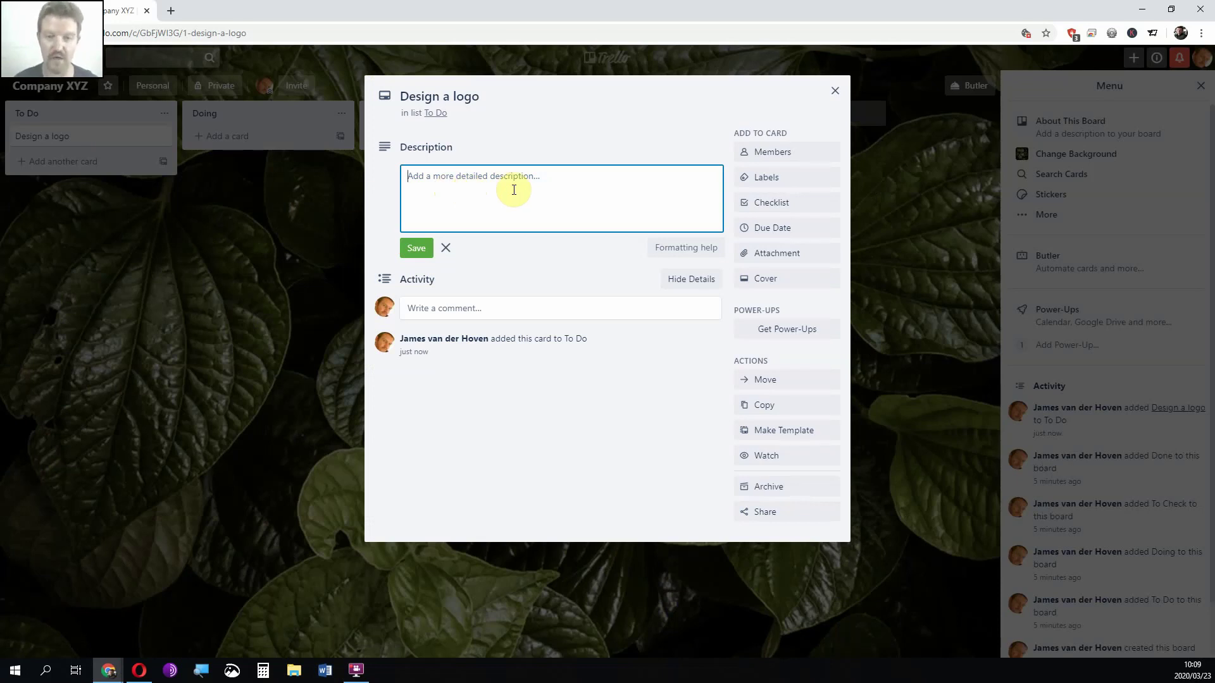
pyautogui.write('- D')
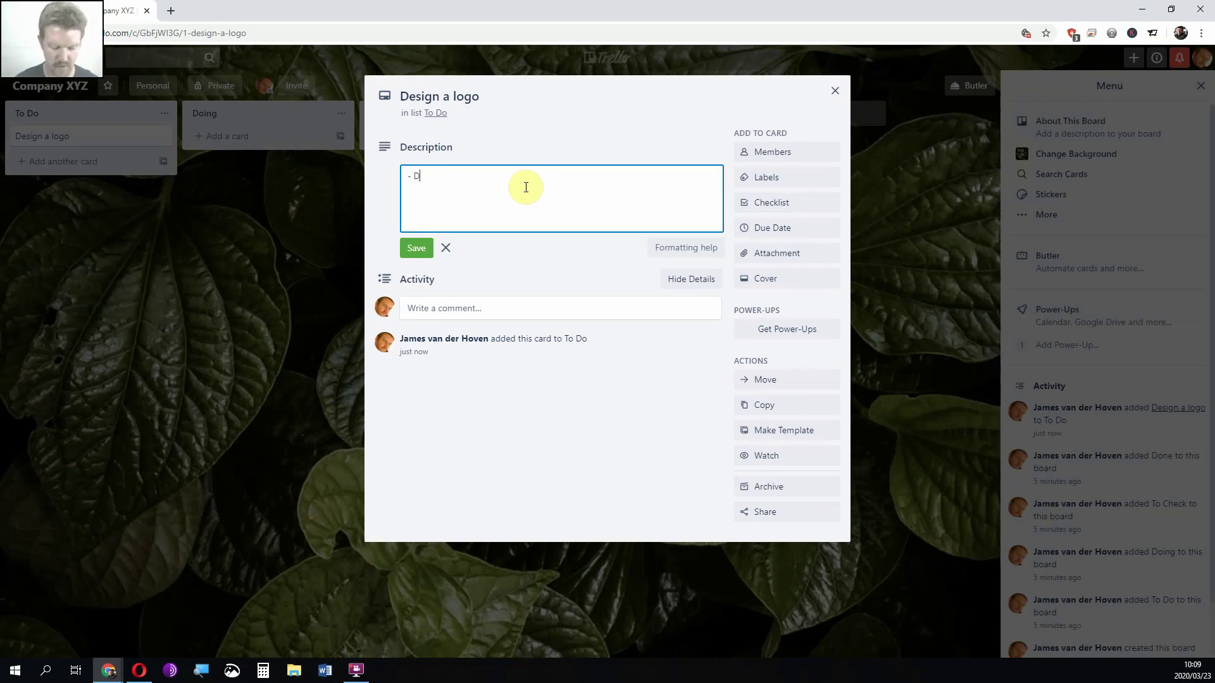
pyautogui.write('esign 2 ')
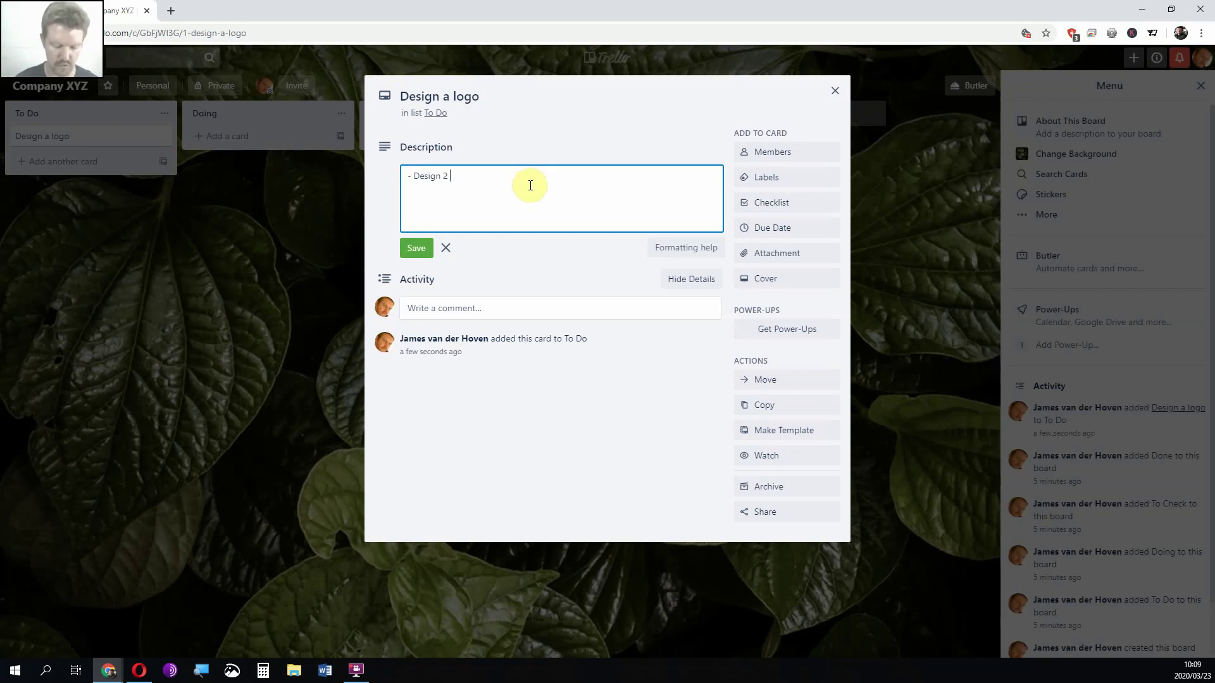
pyautogui.write('optioon of')
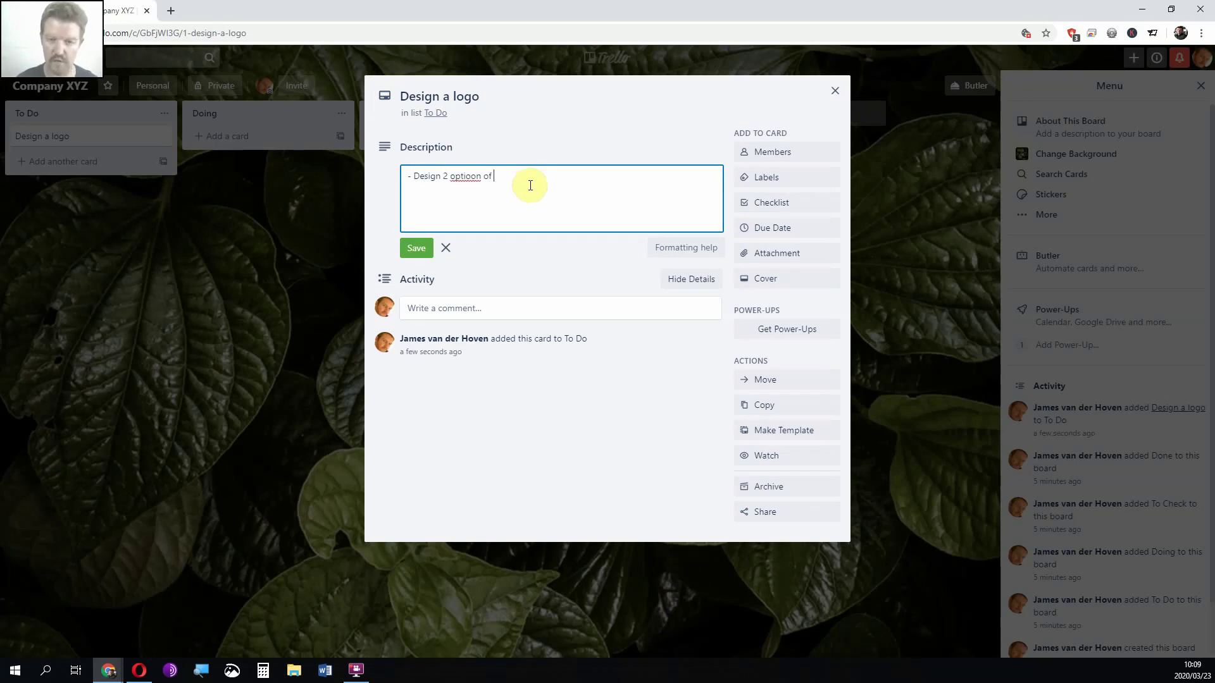
pyautogui.press('BackSpace')
pyautogui.press('BackSpace')
pyautogui.press('BackSpace')
pyautogui.press('BackSpace')
pyautogui.press('BackSpace')
pyautogui.press('BackSpace')
pyautogui.write('ns o')
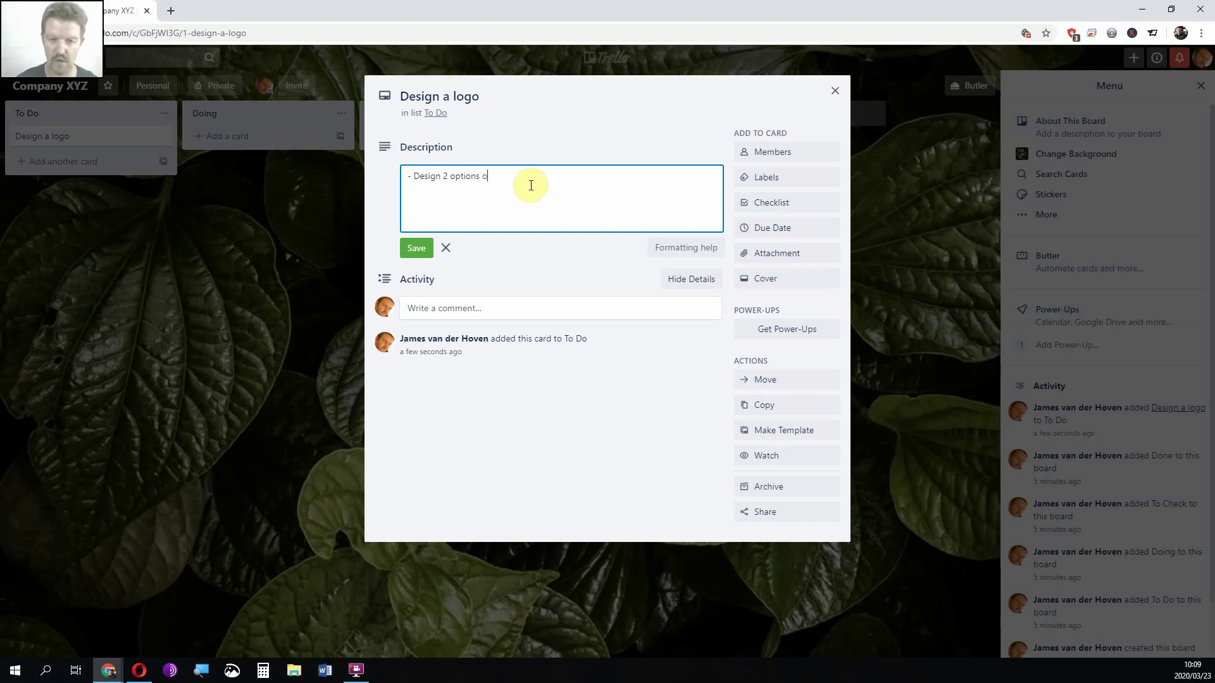
pyautogui.write('f logos bas')
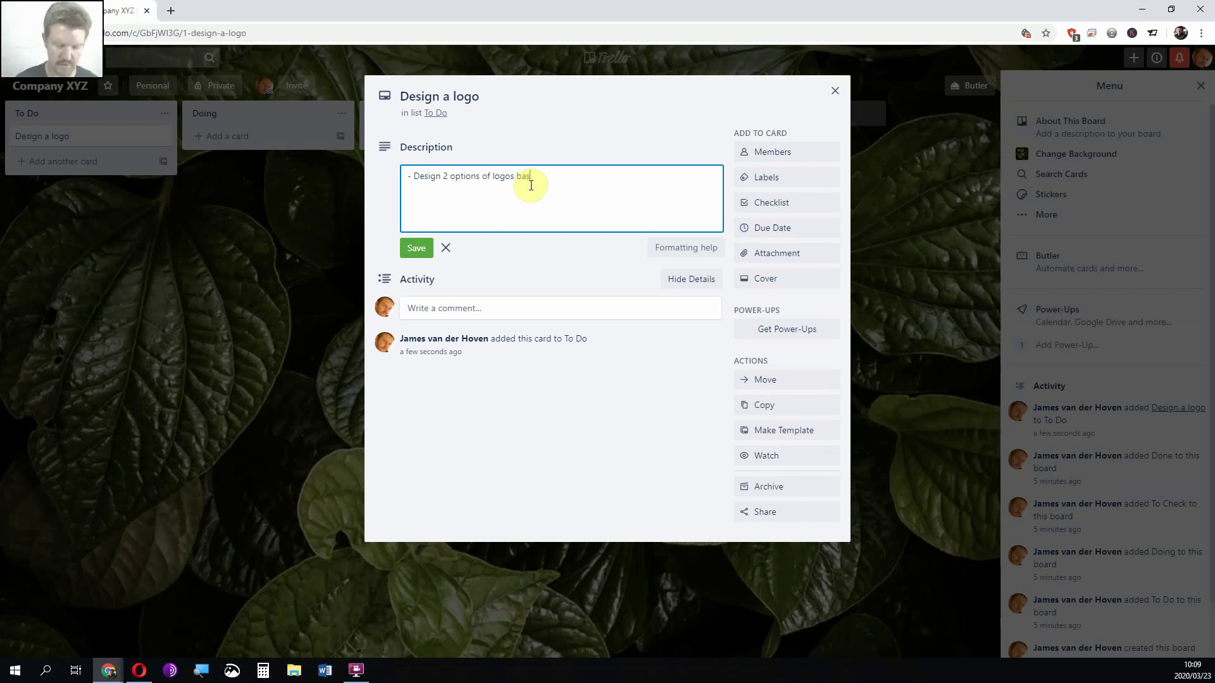
pyautogui.write('ed on meeting ')
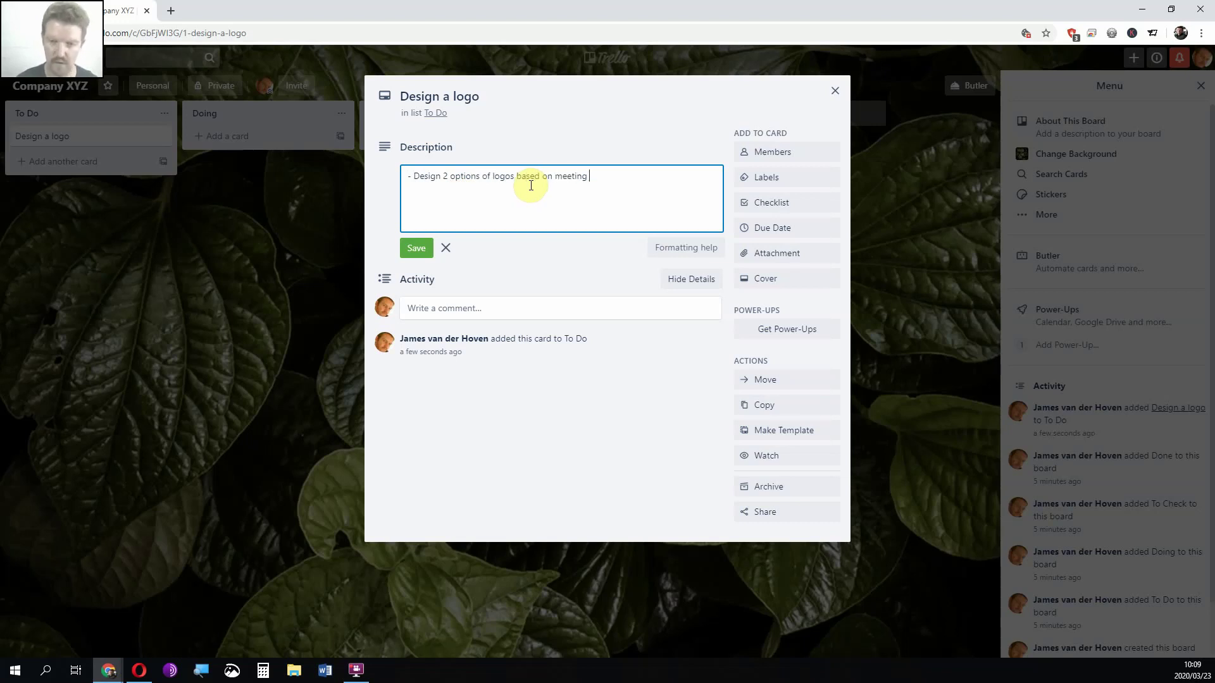
pyautogui.write('notes. ')
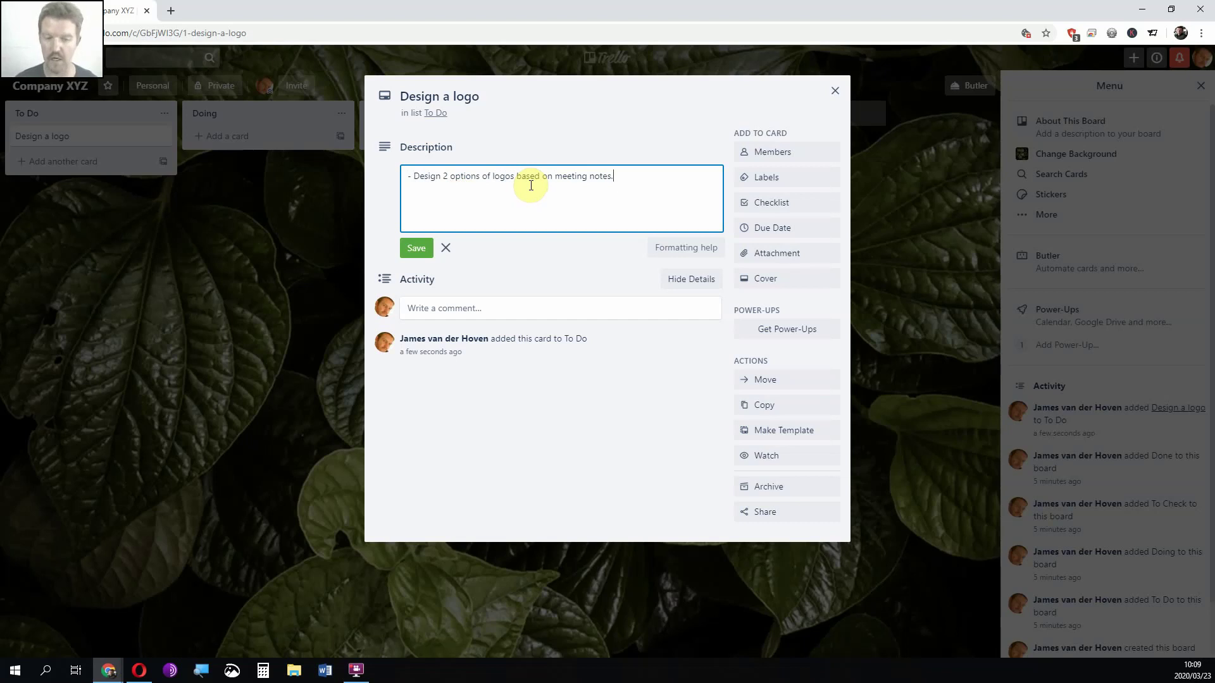
# Start a second line in the card description reading "- notes can be found in the Google"
pyautogui.write('-')
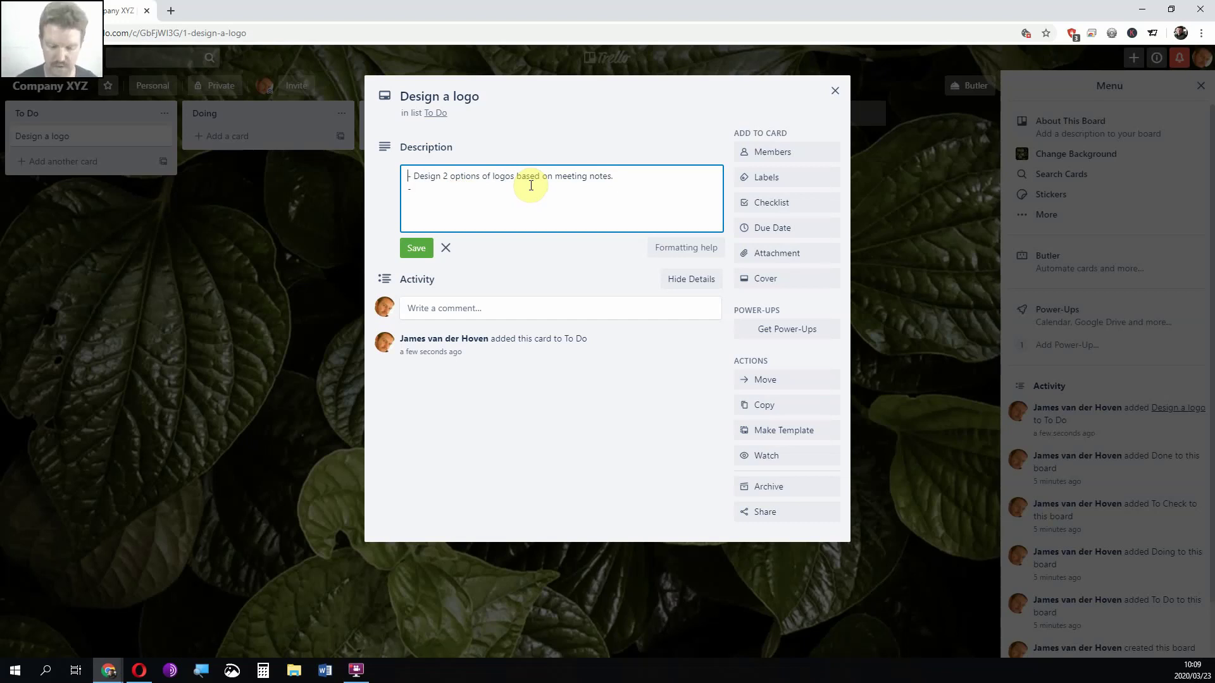
pyautogui.press('Down')
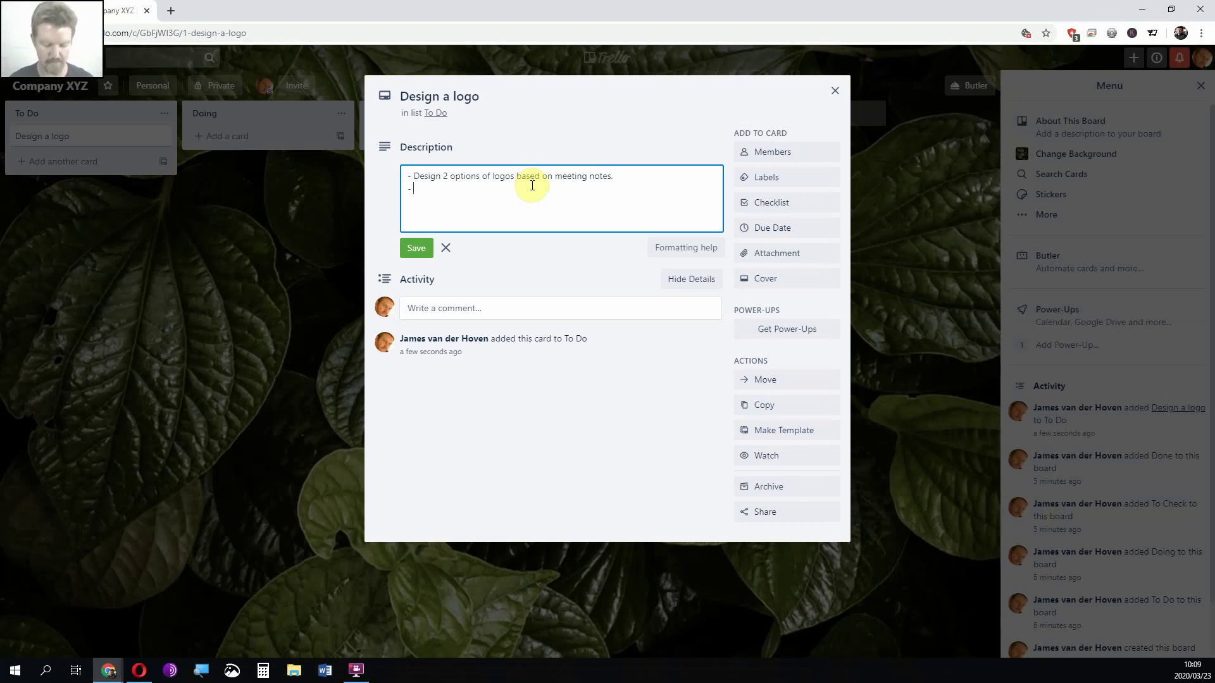
pyautogui.press('BackSpace')
pyautogui.write('notes ')
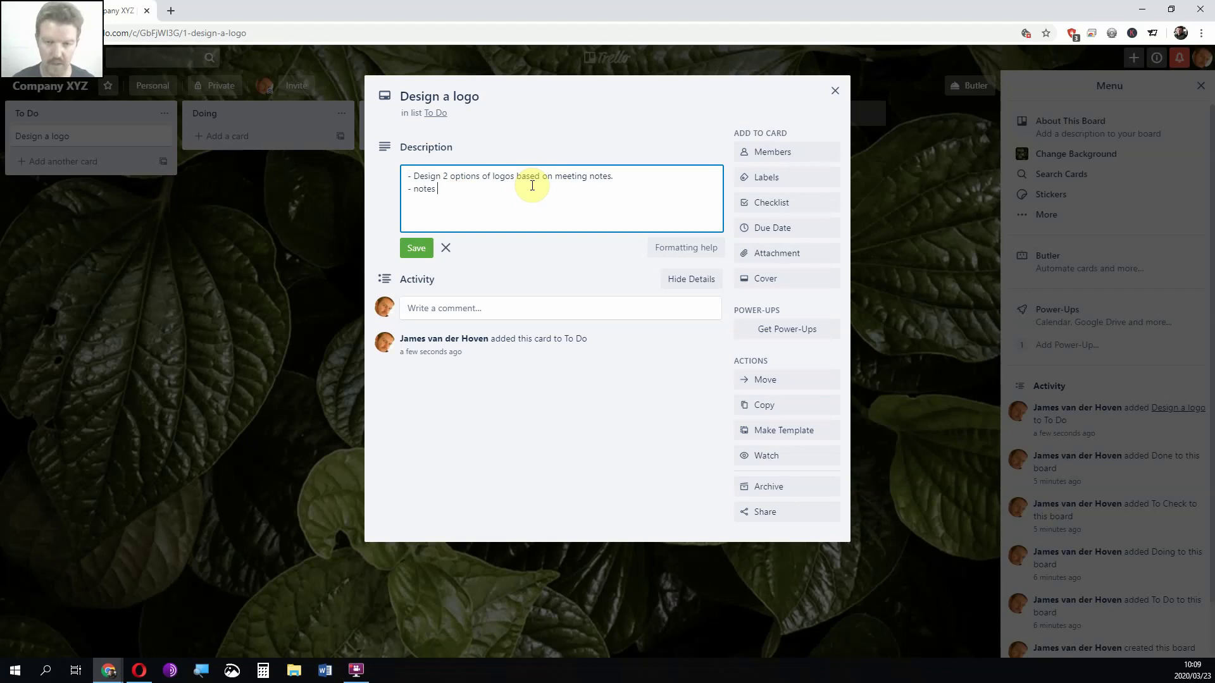
pyautogui.write('can be found ')
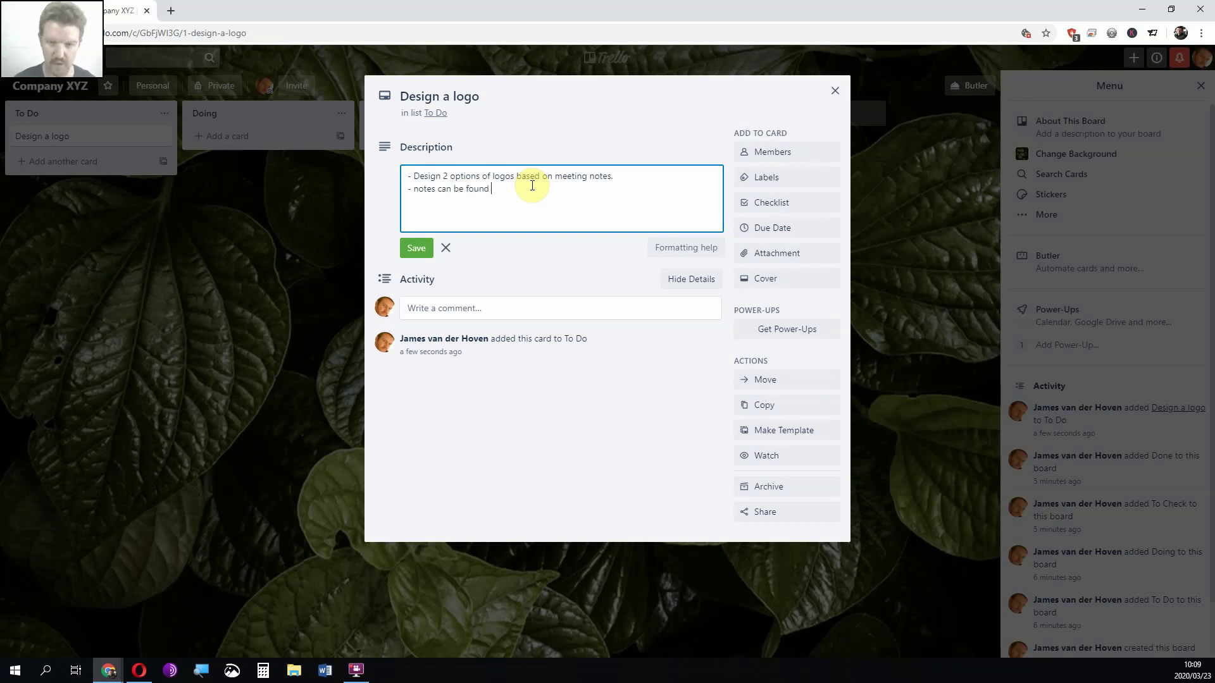
pyautogui.write('in the Google ')
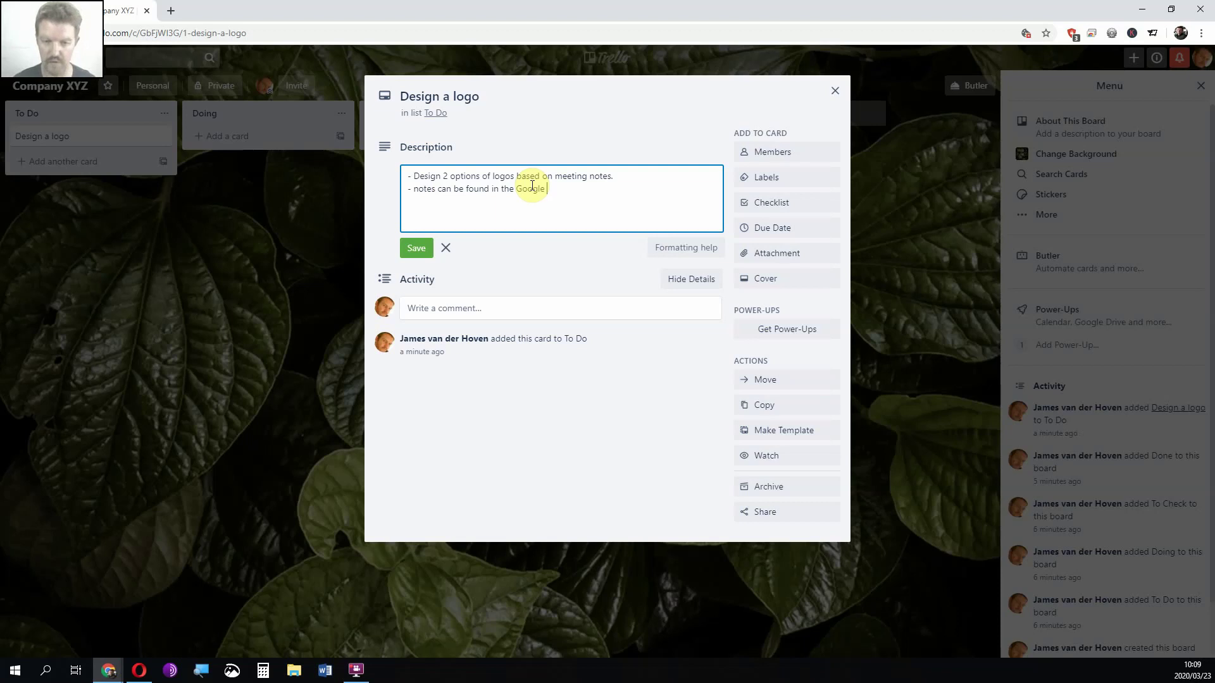
# Complete the notes line of the description with the location "at V:\Projects\Company XYZ\Marketing\Business Cards"
pyautogui.write('at V')
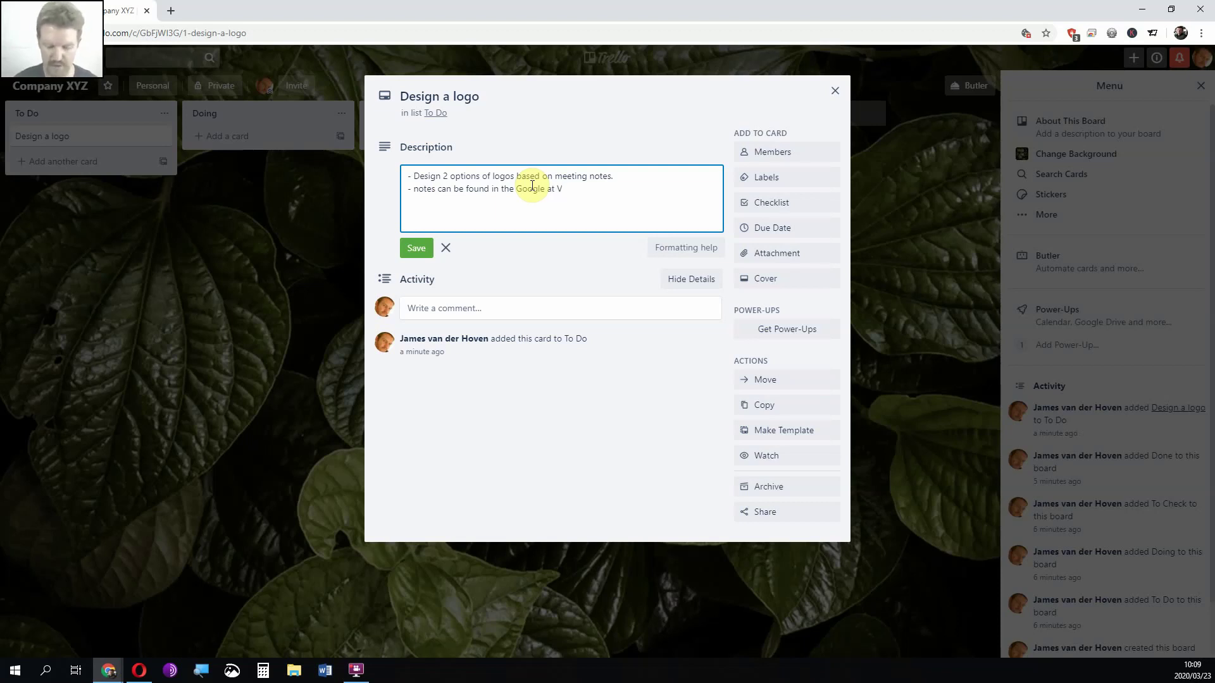
pyautogui.write(':\\')
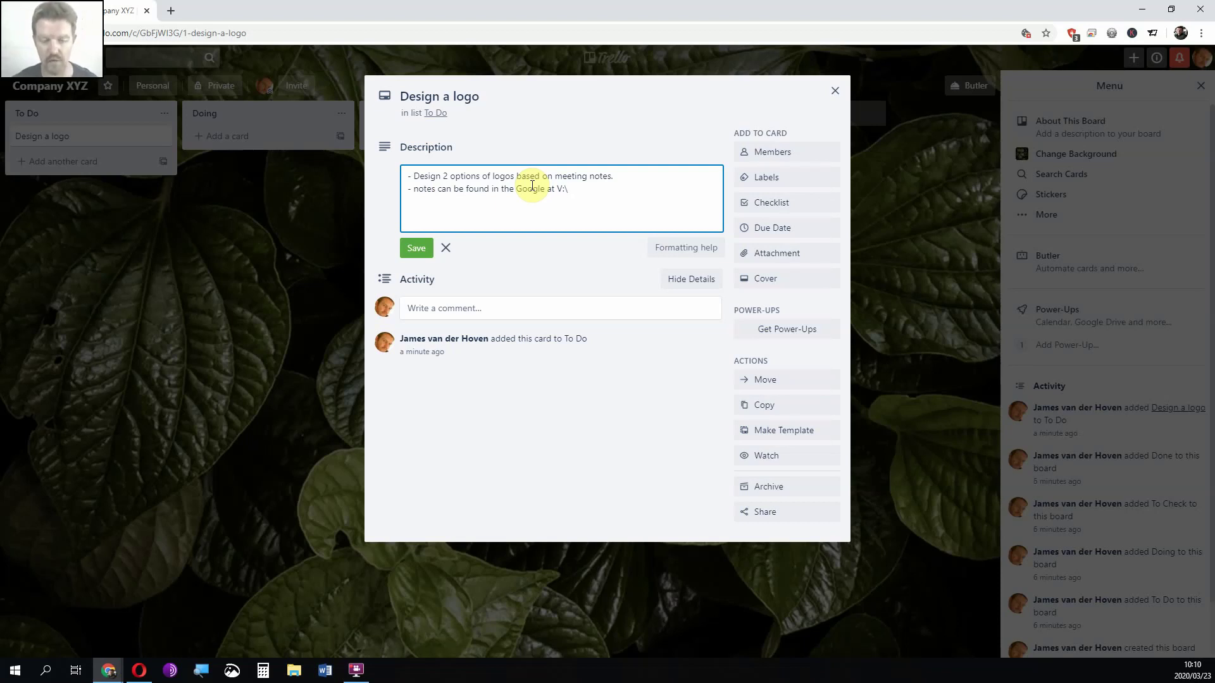
pyautogui.write('Pro')
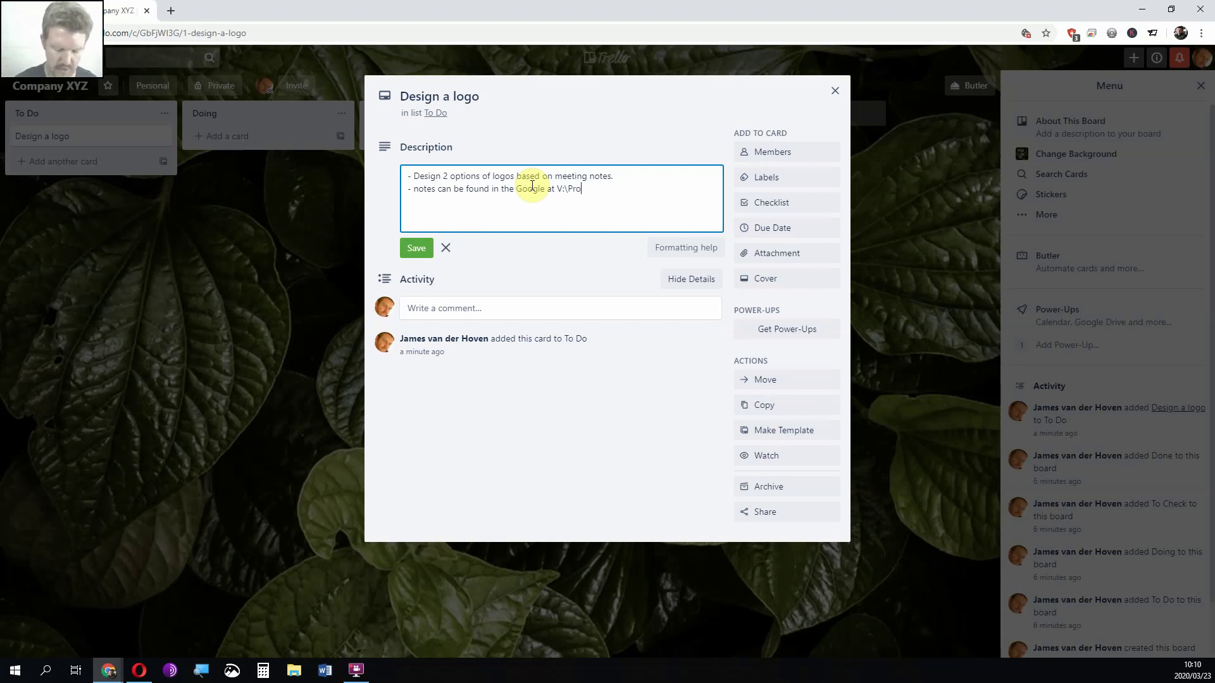
pyautogui.write('jects\\')
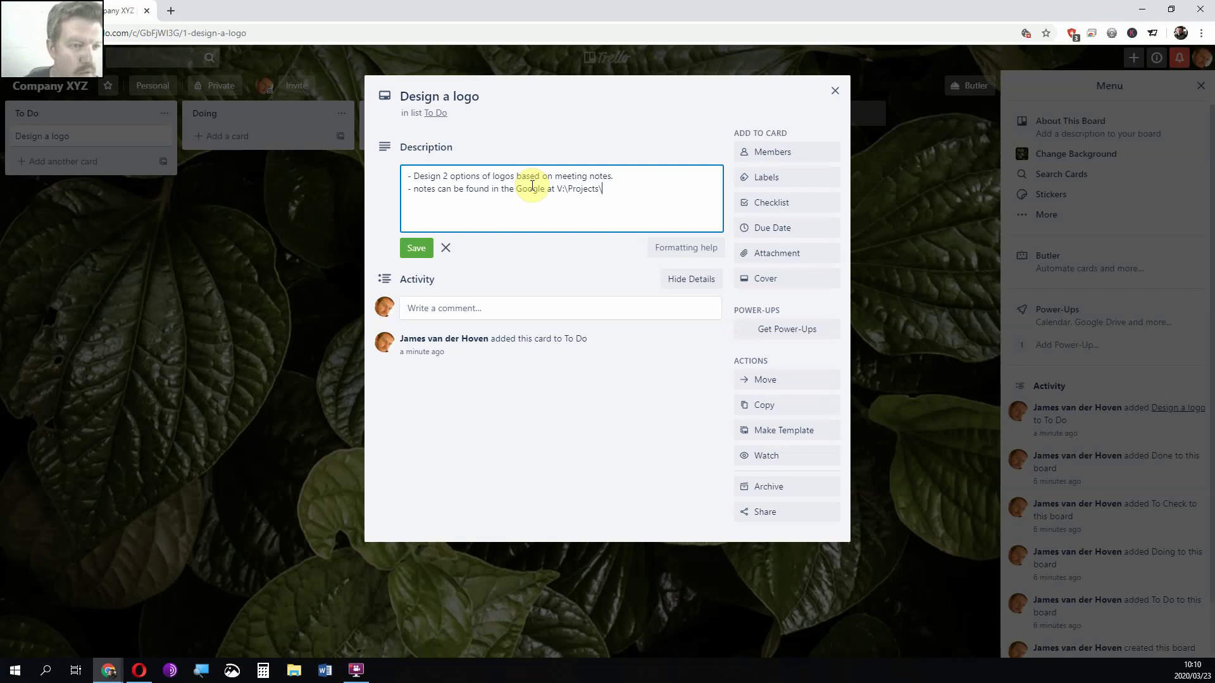
pyautogui.write('Compa')
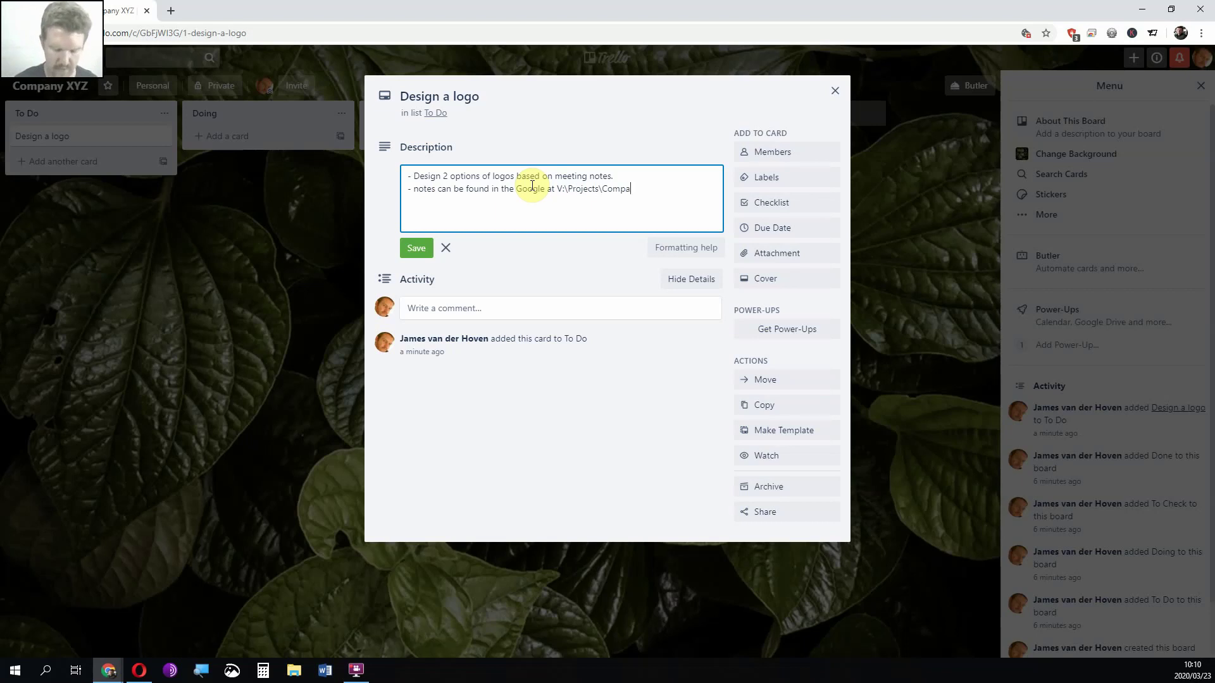
pyautogui.write('ny XYZ')
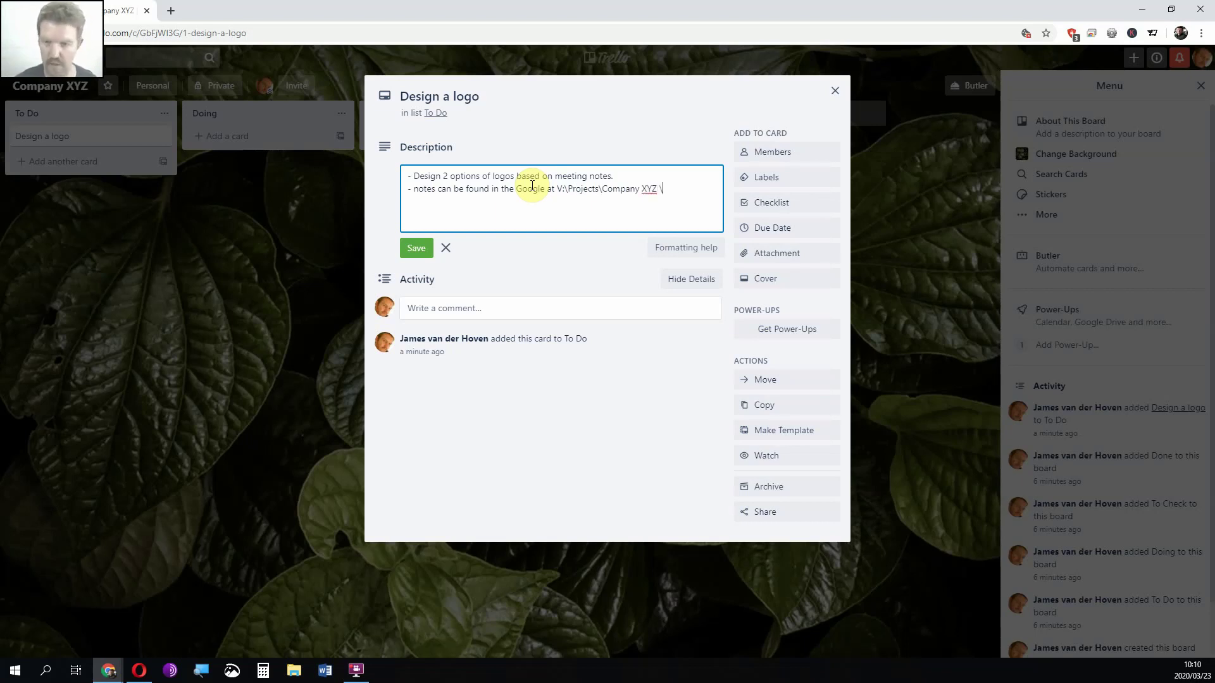
pyautogui.write('\\ ')
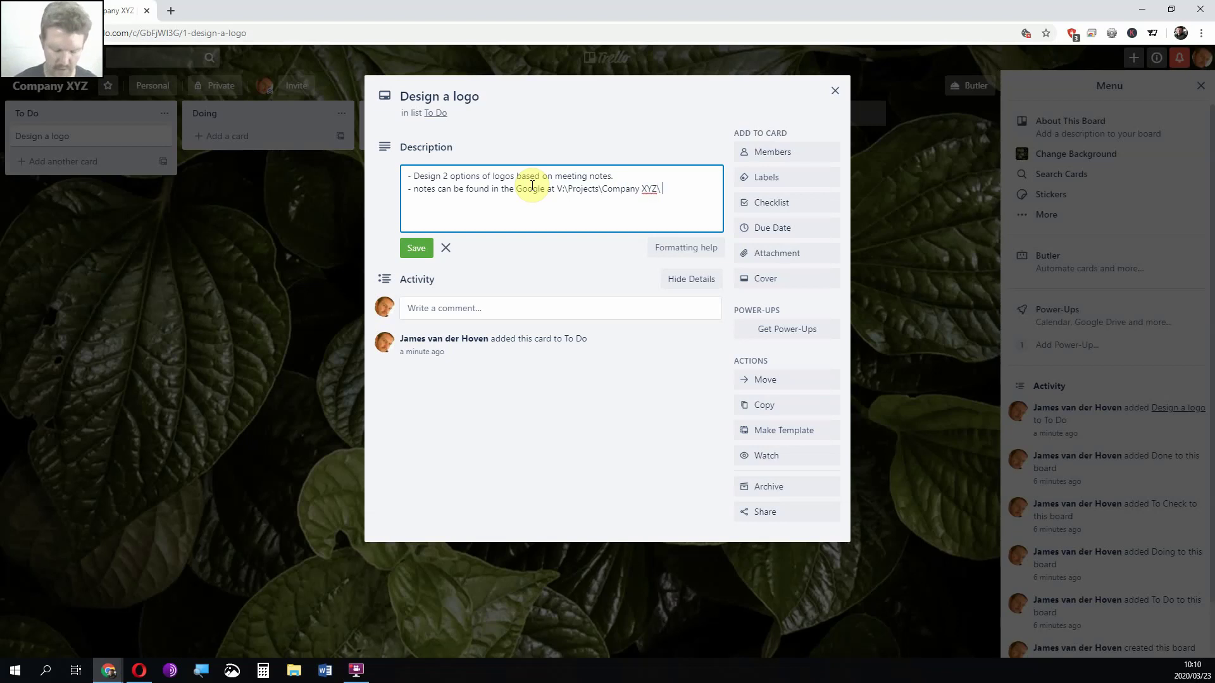
pyautogui.write('Markte')
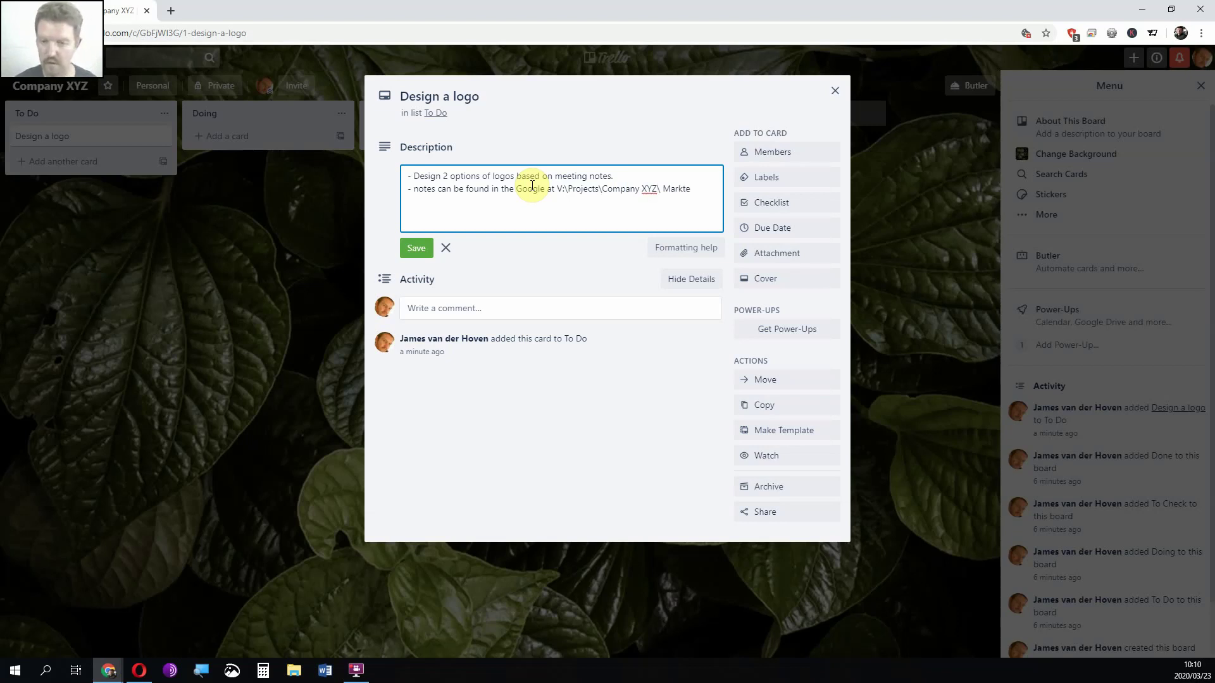
pyautogui.press('BackSpace')
pyautogui.press('BackSpace')
pyautogui.write('e')
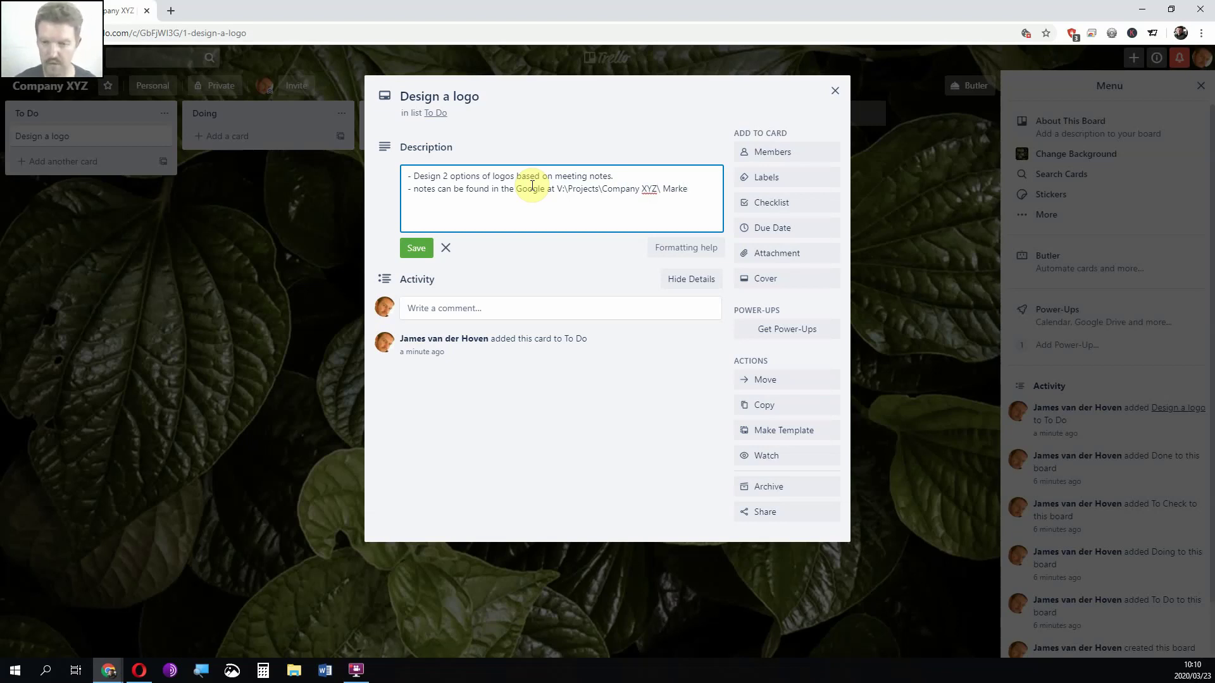
pyautogui.hotkey('ctrl', 'Left')
pyautogui.press('BackSpace')
pyautogui.write('ting')
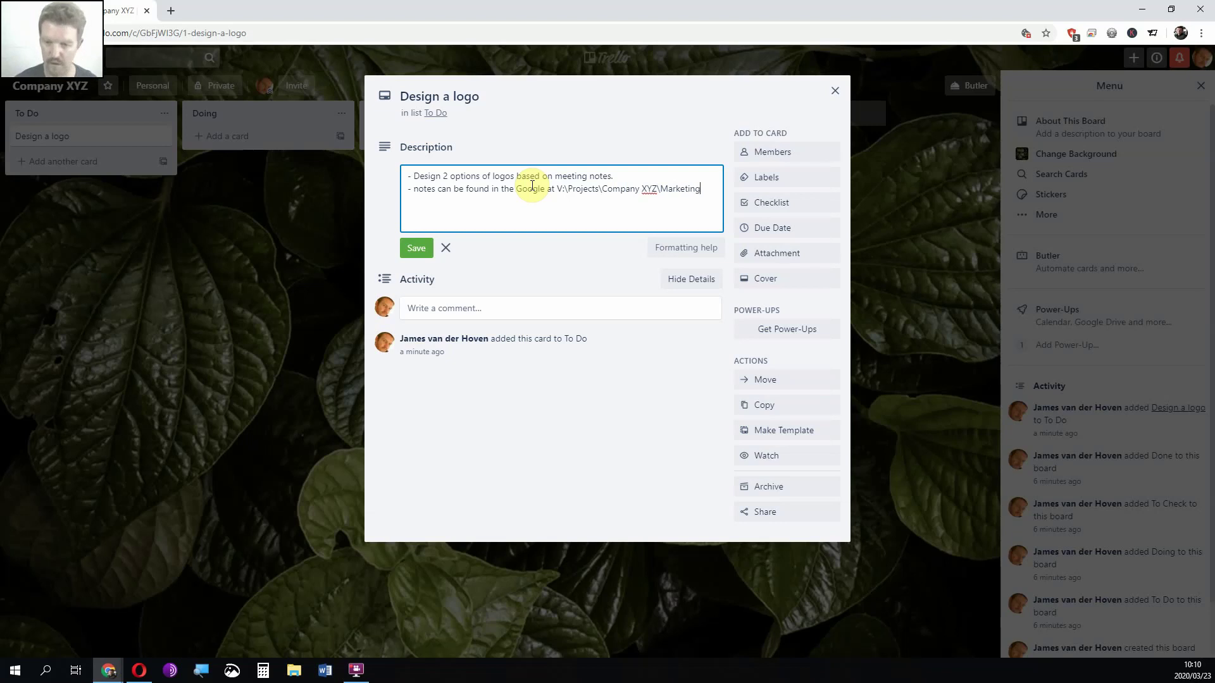
pyautogui.write('\\Business')
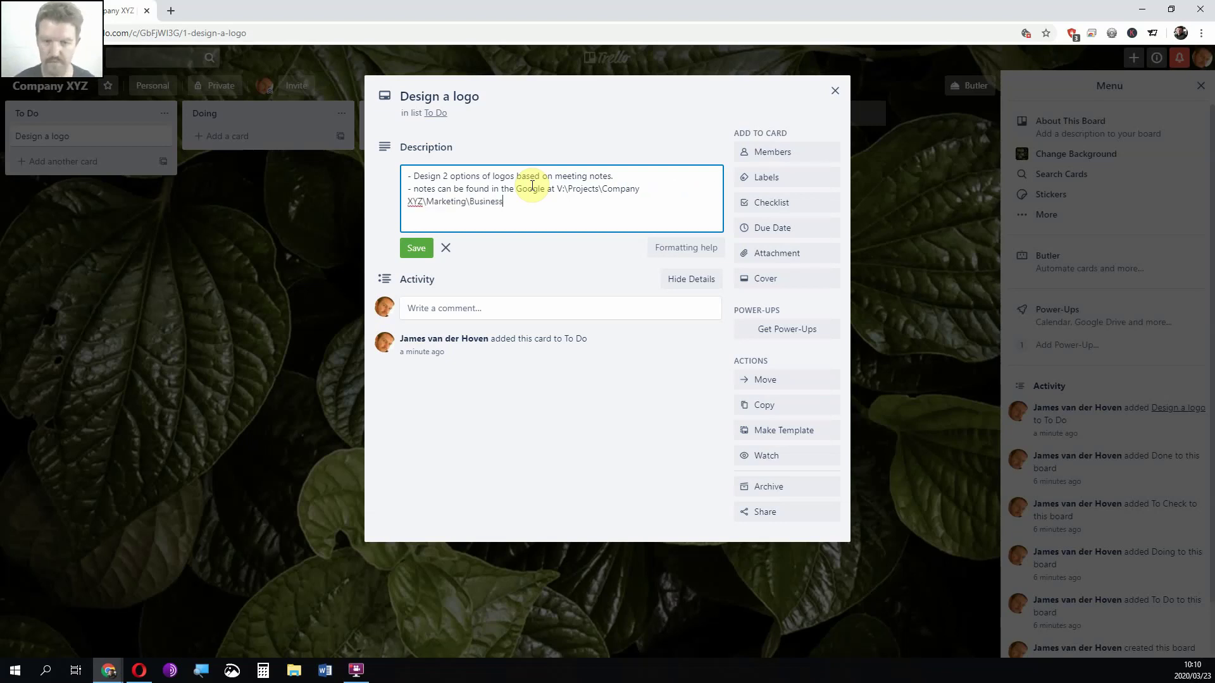
pyautogui.write(' Cards')
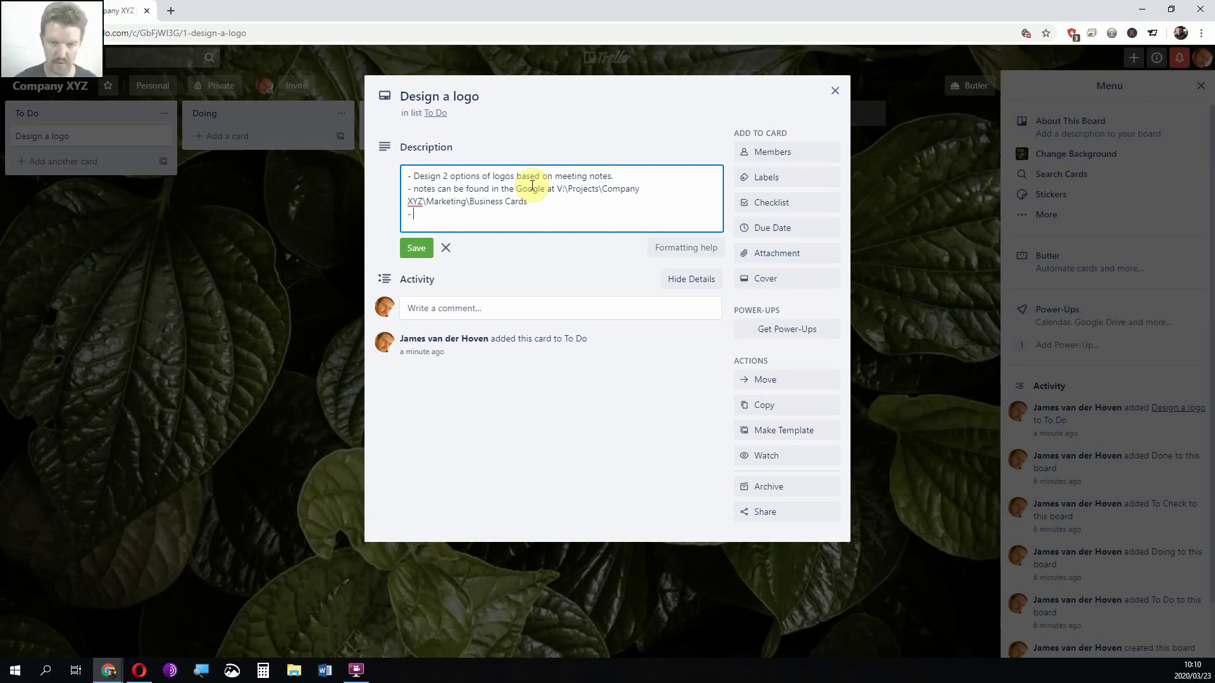
# Add a third description line reading "- Design files can be found in"
pyautogui.write('- Desin')
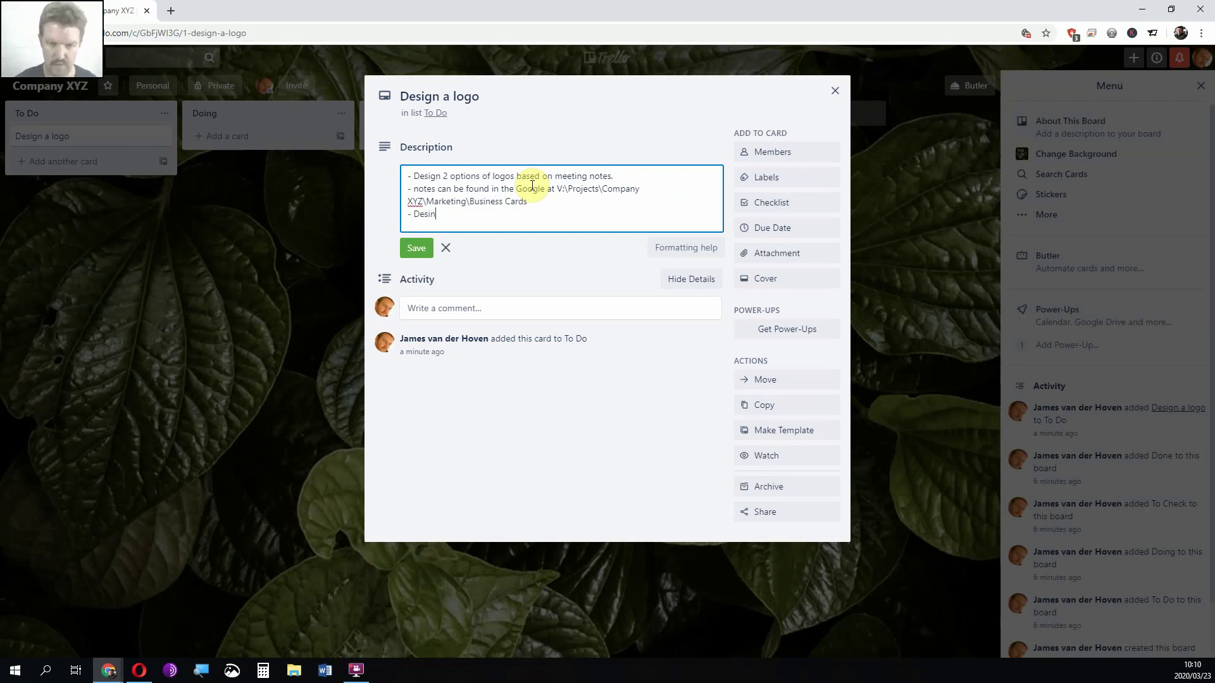
pyautogui.press('BackSpace')
pyautogui.write('gn sil')
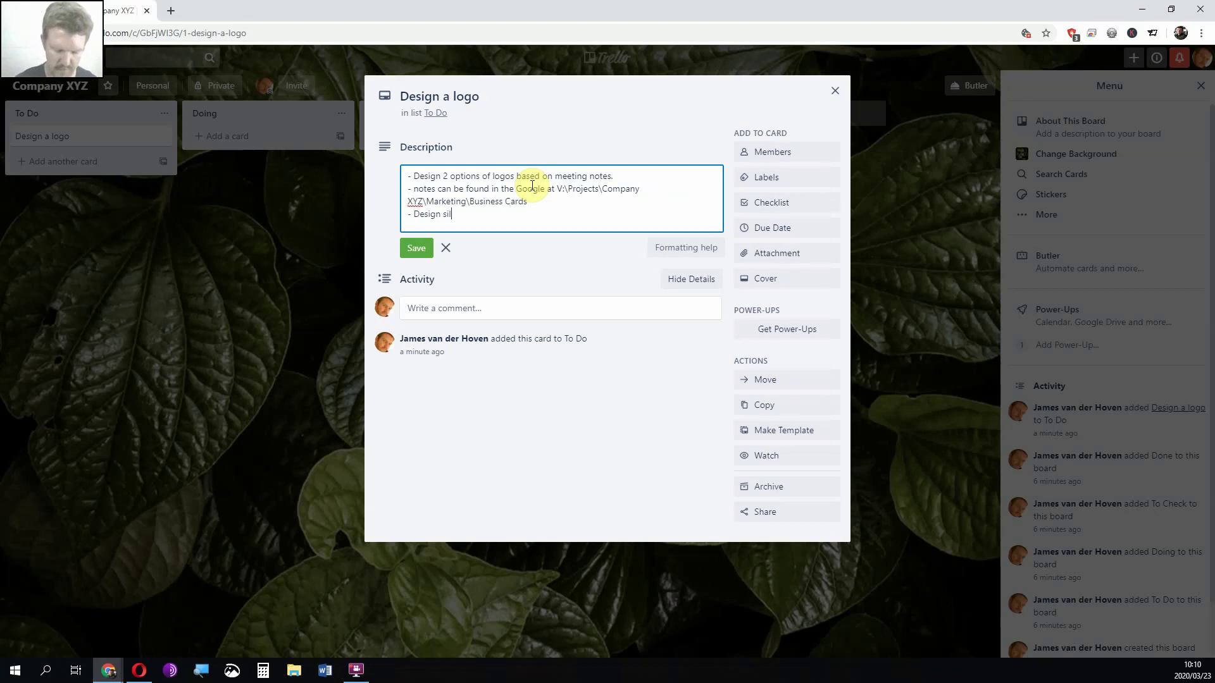
pyautogui.press('BackSpace')
pyautogui.press('BackSpace')
pyautogui.press('BackSpace')
pyautogui.write('fil')
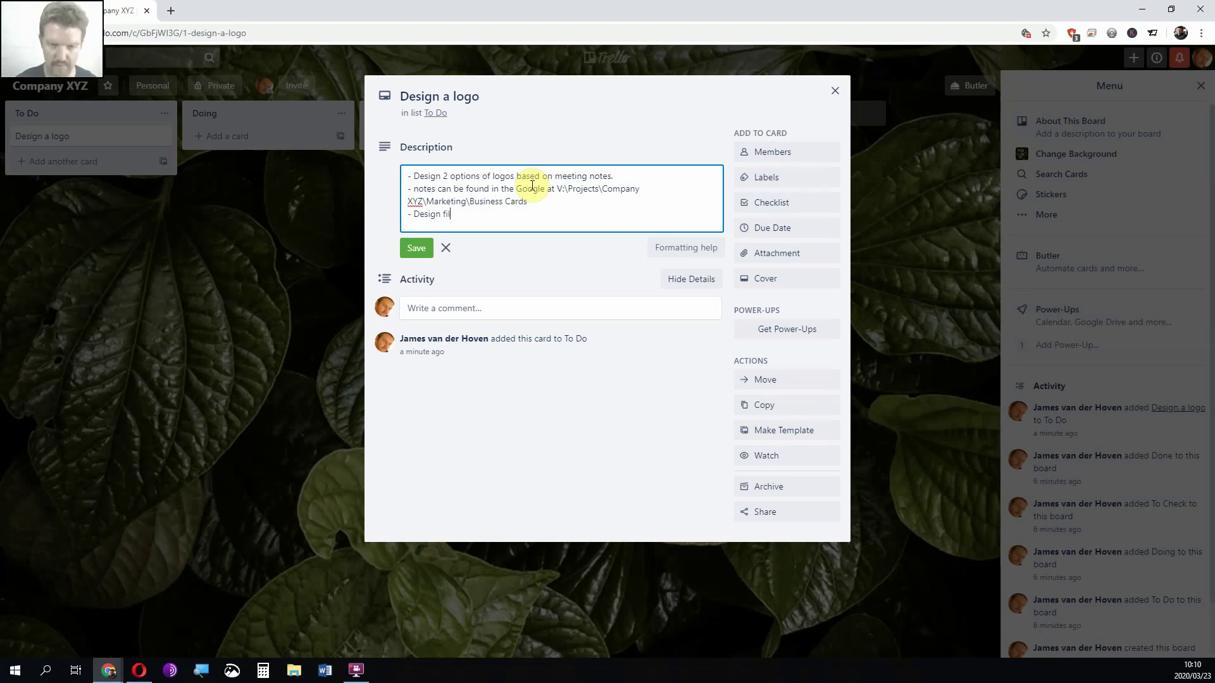
pyautogui.write('es can be done')
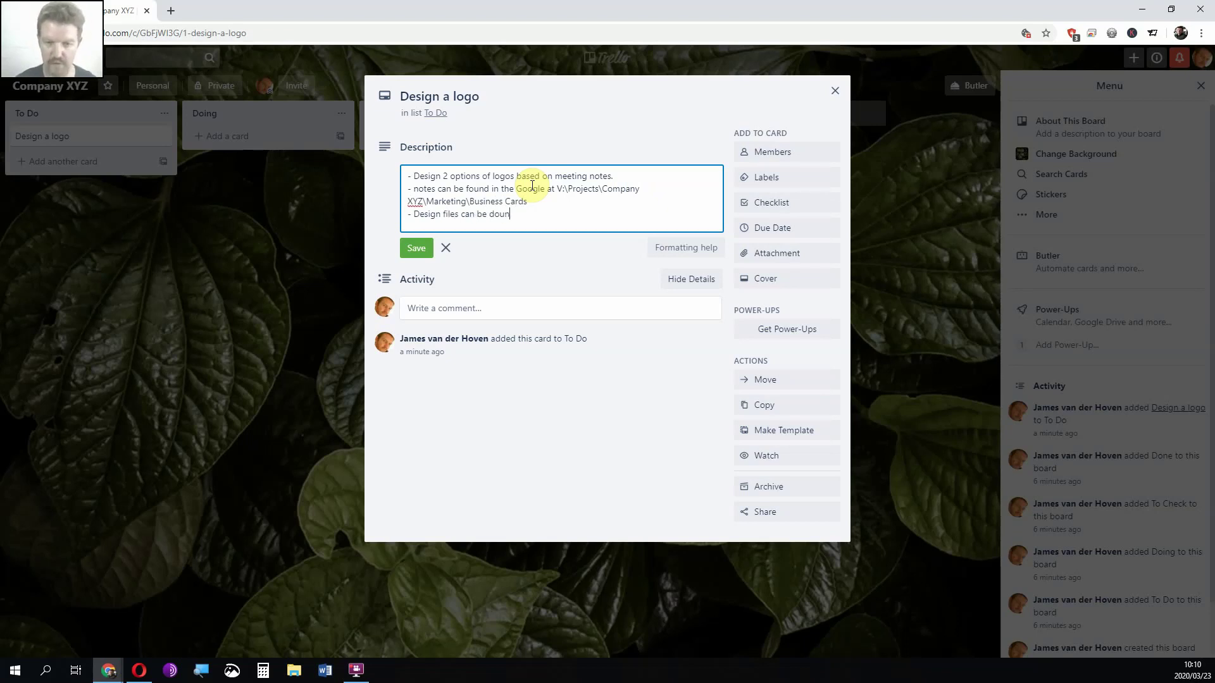
pyautogui.press('BackSpace')
pyautogui.press('BackSpace')
pyautogui.press('BackSpace')
pyautogui.press('BackSpace')
pyautogui.write('found in')
# Copy the Google location and its folder path from the notes line to the end of the design files line
pyautogui.press('Up')
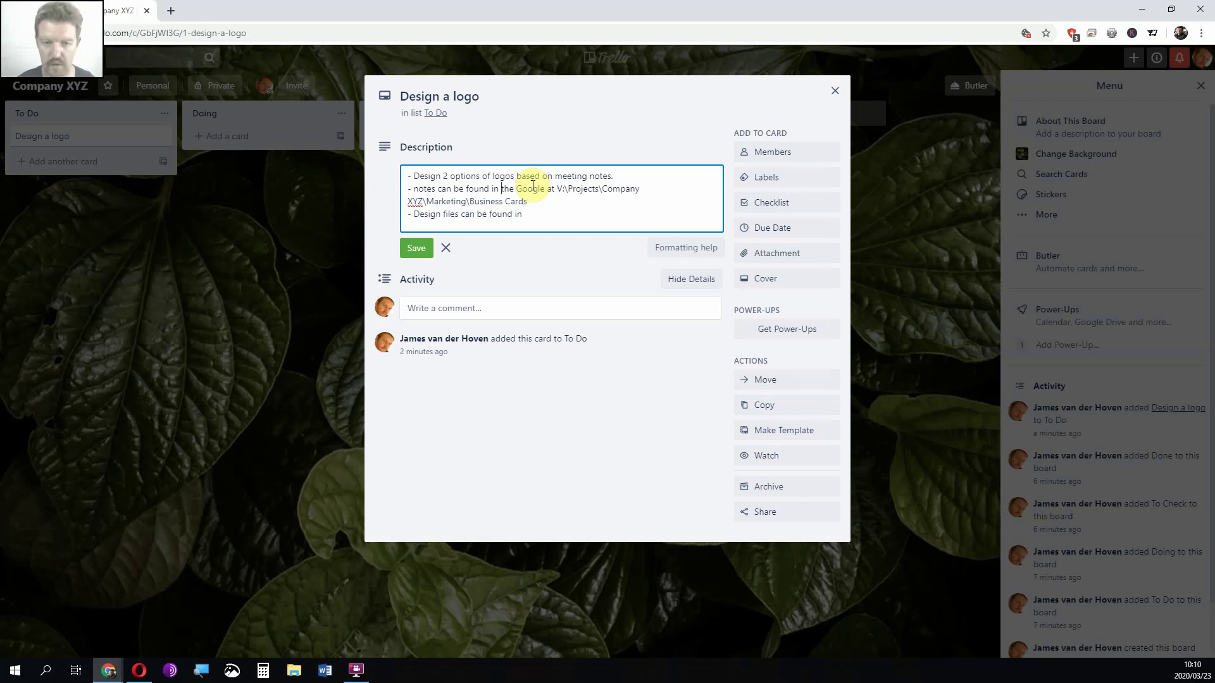
pyautogui.hotkey('shift', 'Down')
pyautogui.hotkey('shift', 'End')
pyautogui.hotkey('ctrl', 'c')
pyautogui.press('Down')
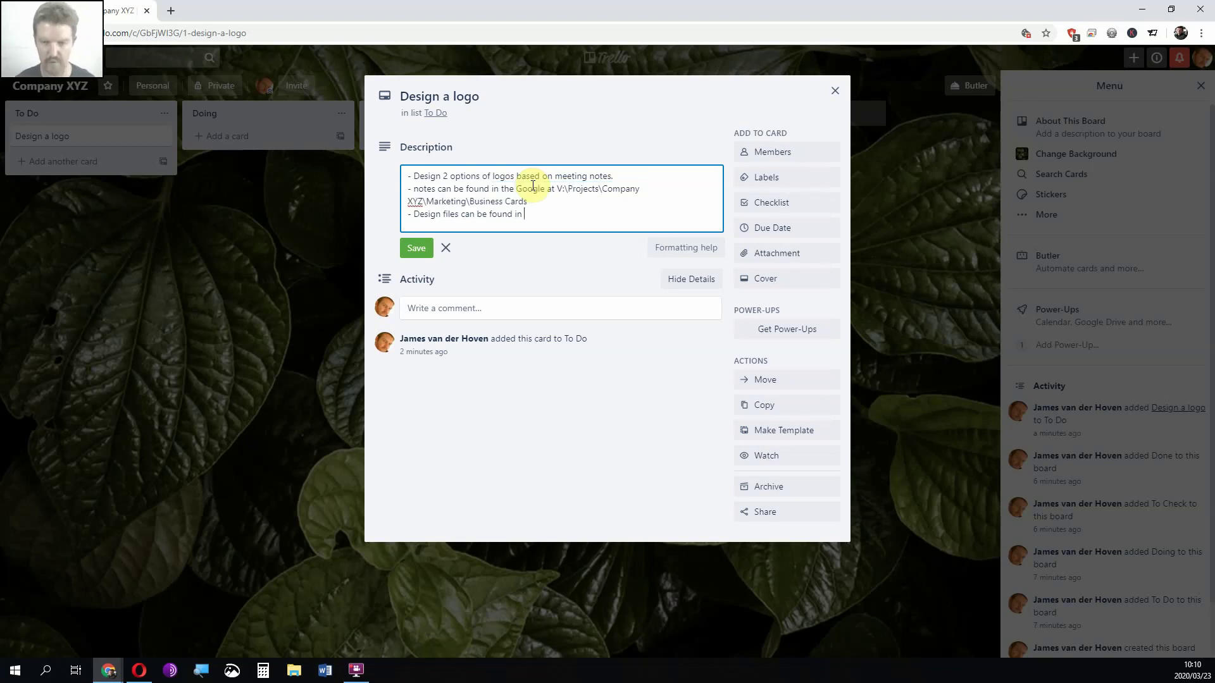
pyautogui.hotkey('ctrl', 'v')
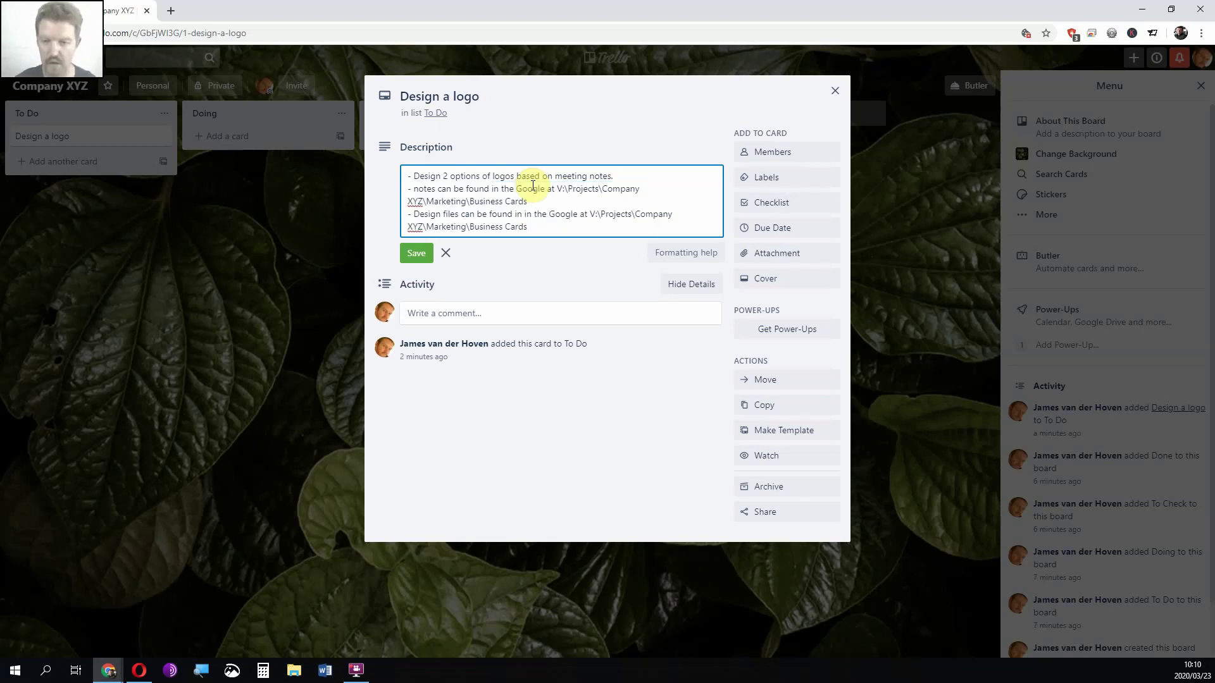
pyautogui.hotkey('ctrl', 'shift', 'Left')
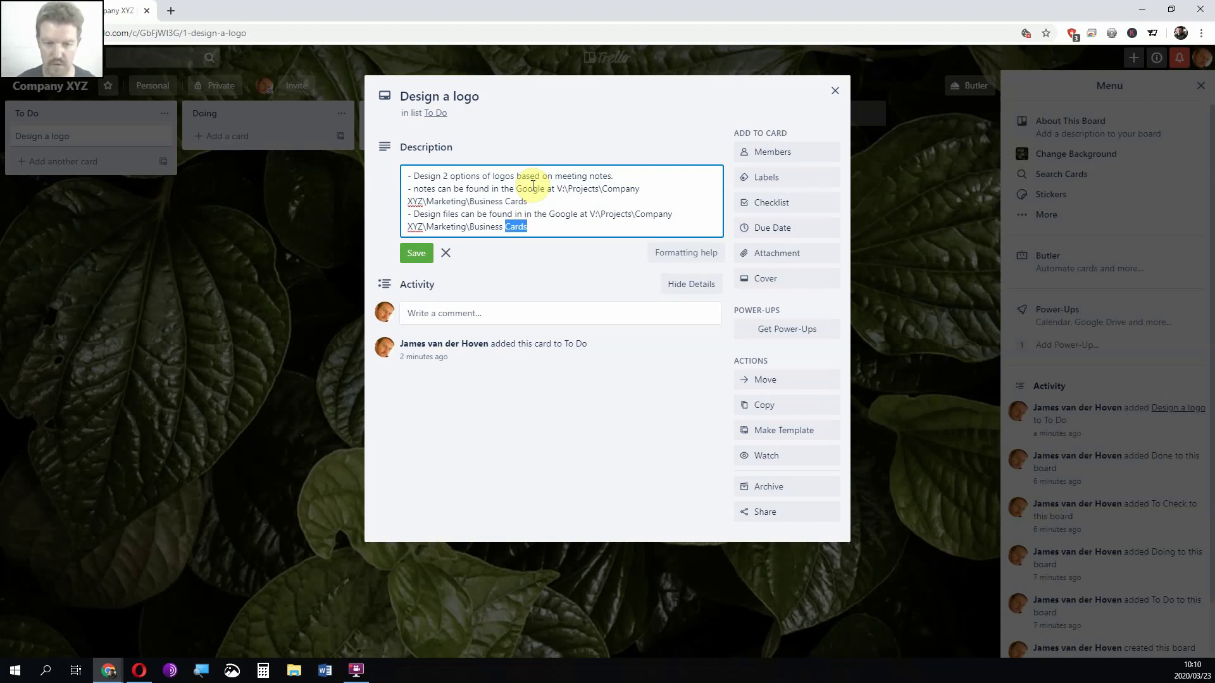
pyautogui.hotkey('ctrl', 'shift', 'Left')
pyautogui.press('Right')
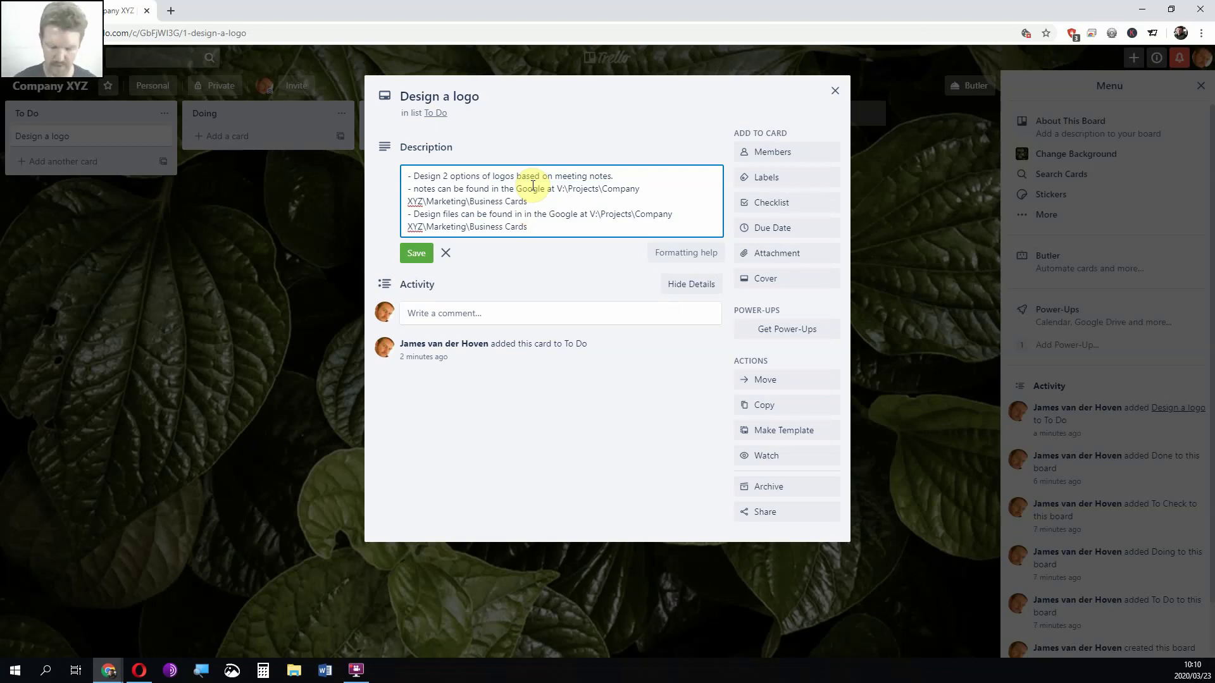
# Append "\Business Card.psd" to the design files path and save the card description
pyautogui.write('\\Business')
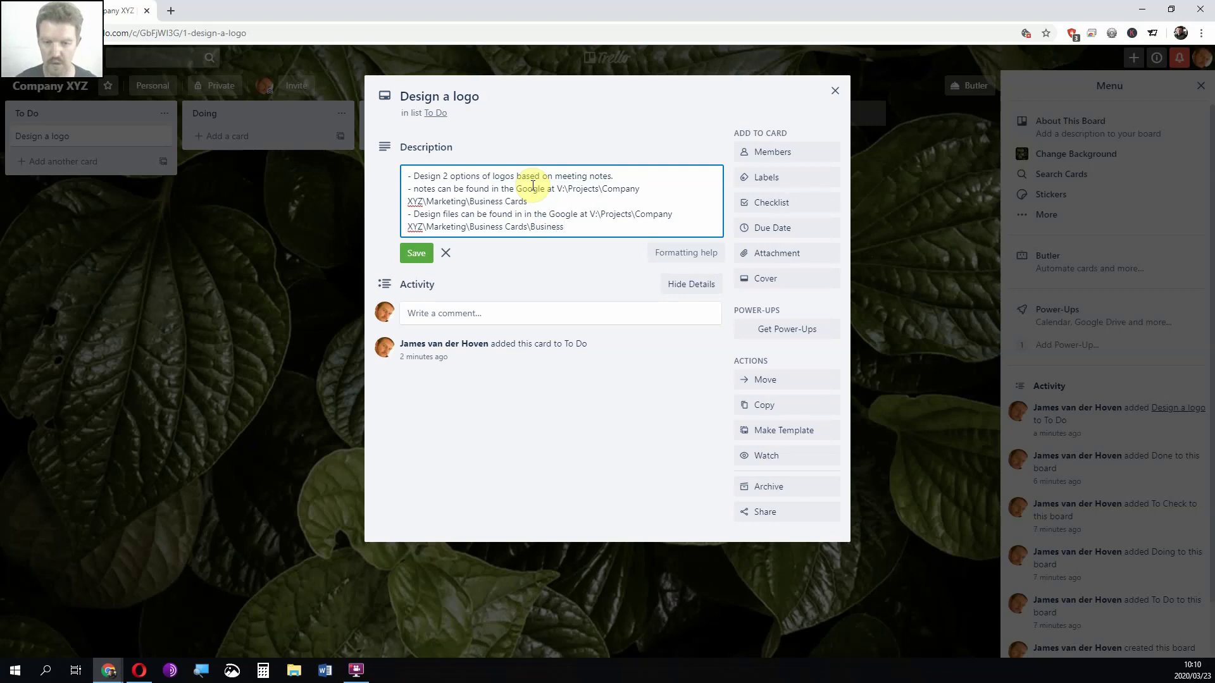
pyautogui.write(' Card.ps')
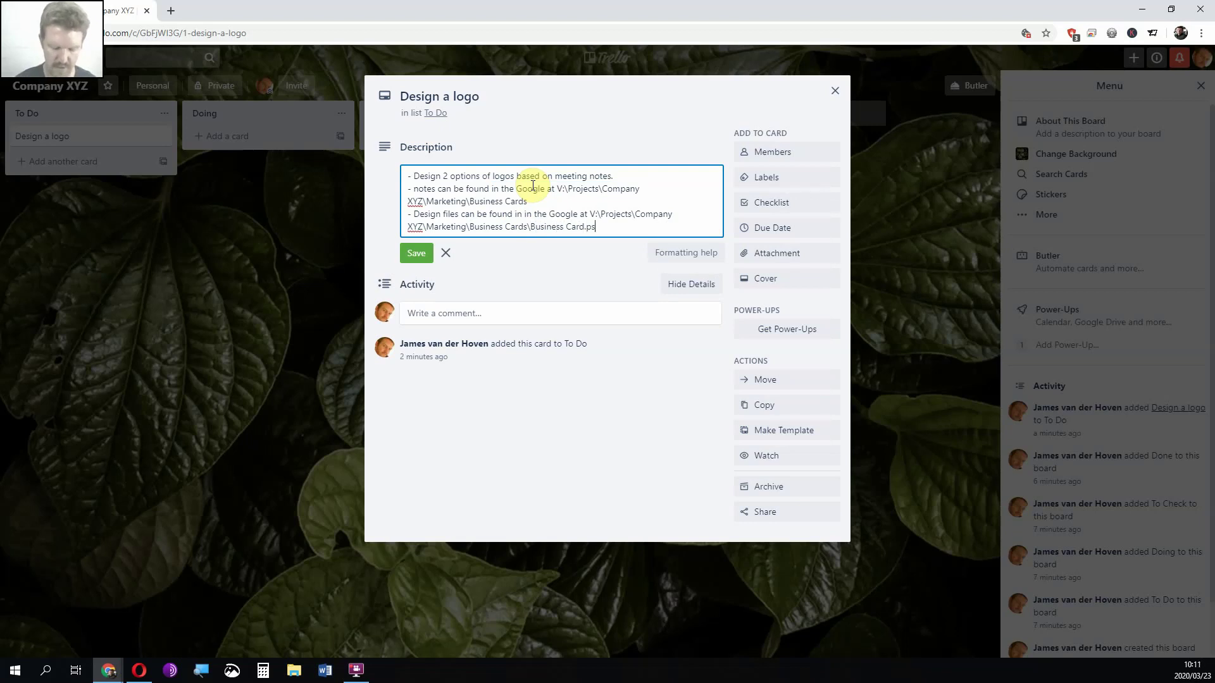
pyautogui.write('d')
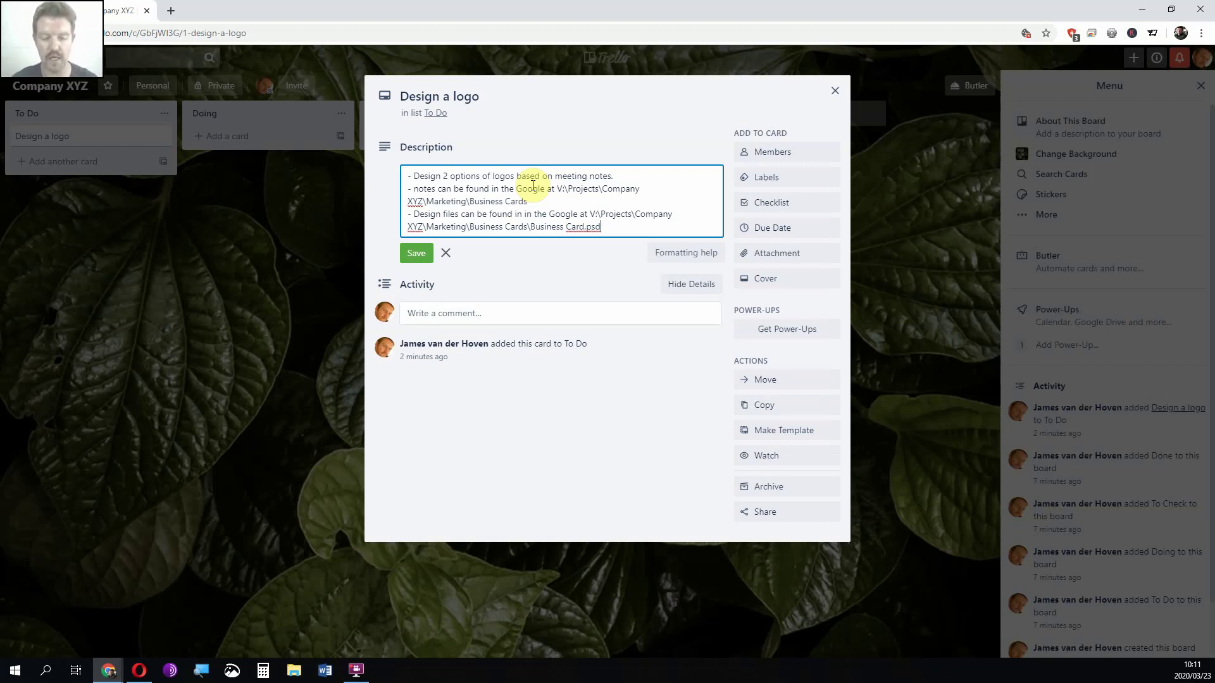
pyautogui.click(417, 257)
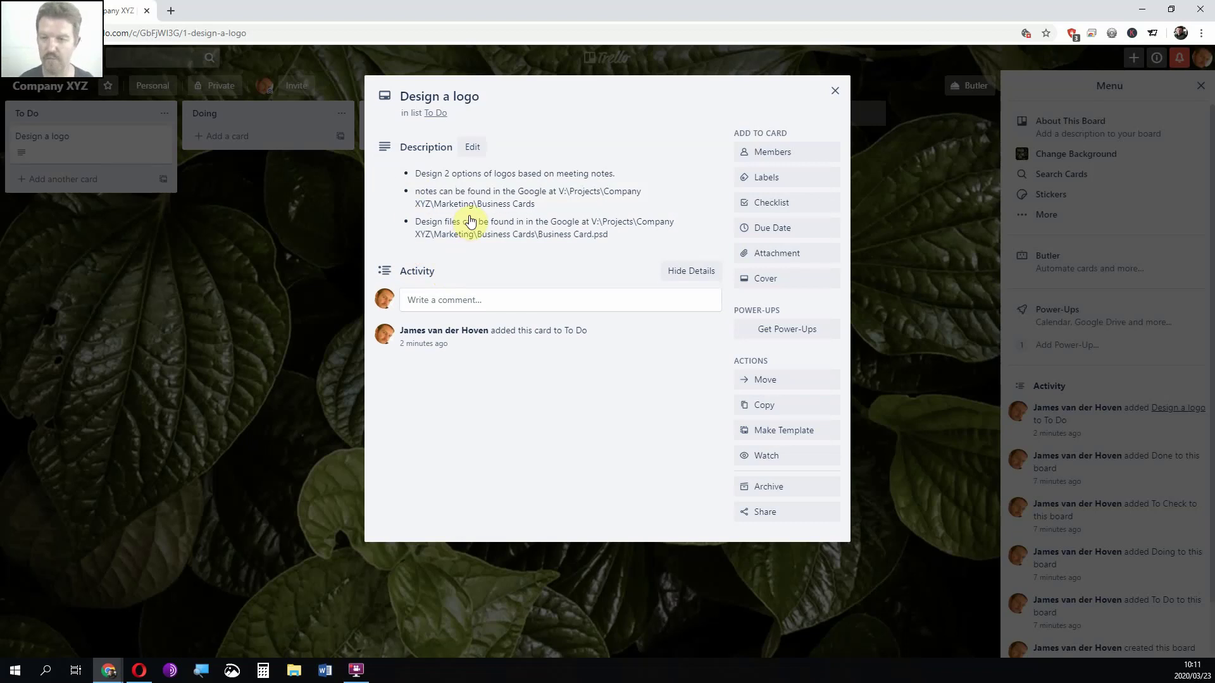
# Assign the board owner as a member of the "Design a logo" card and close the card
pyautogui.click(785, 157)
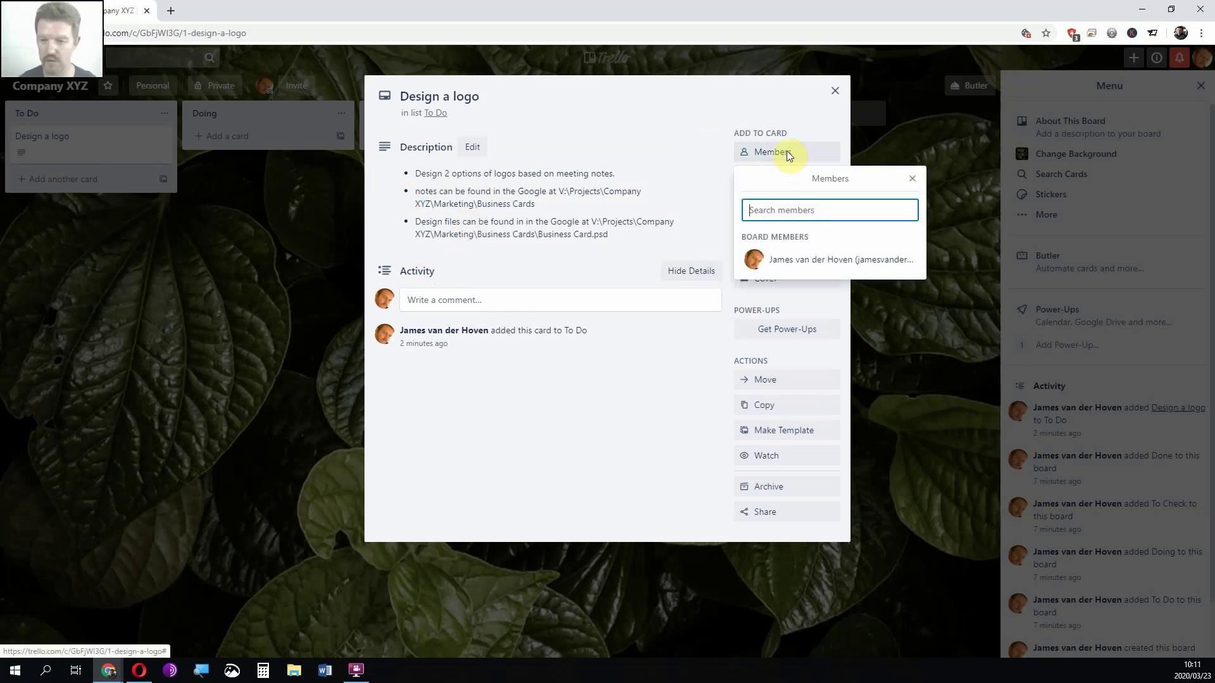
pyautogui.click(810, 260)
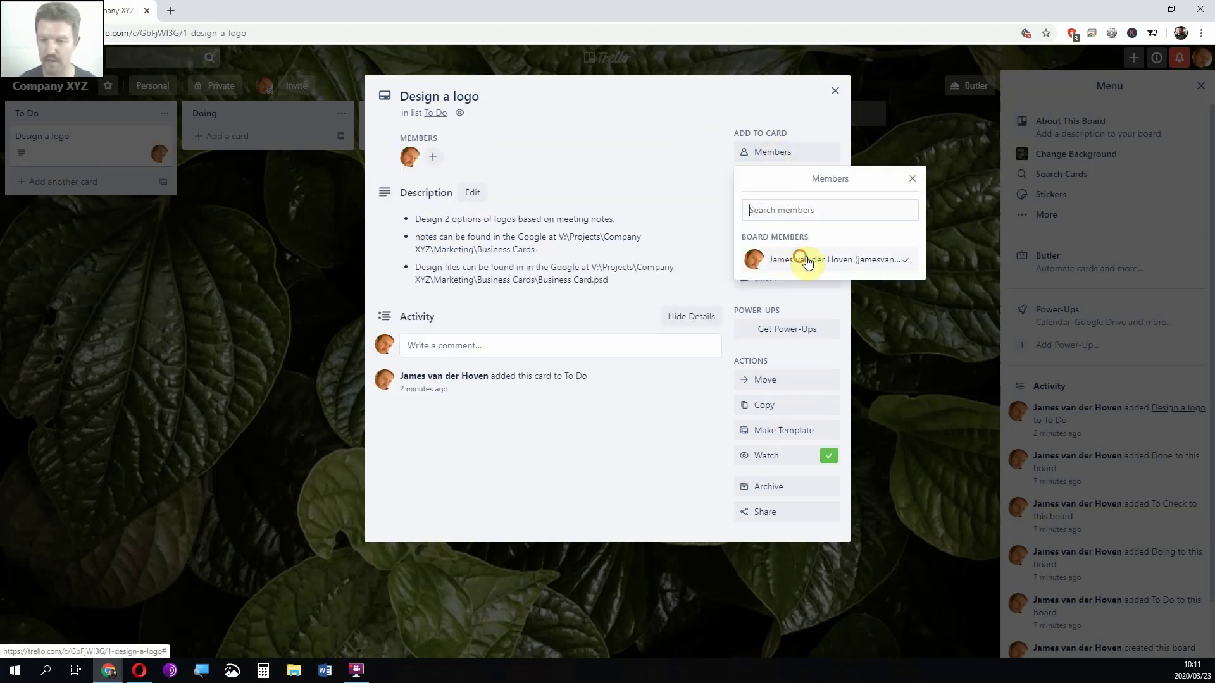
pyautogui.click(659, 439)
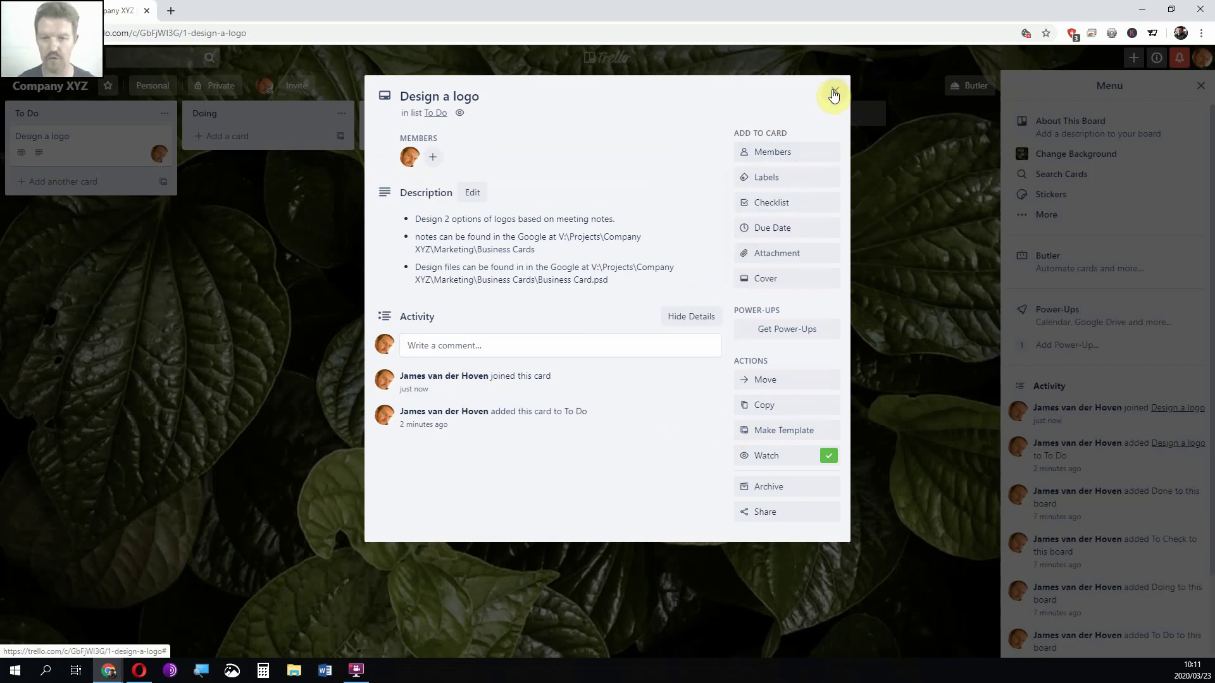
pyautogui.click(834, 94)
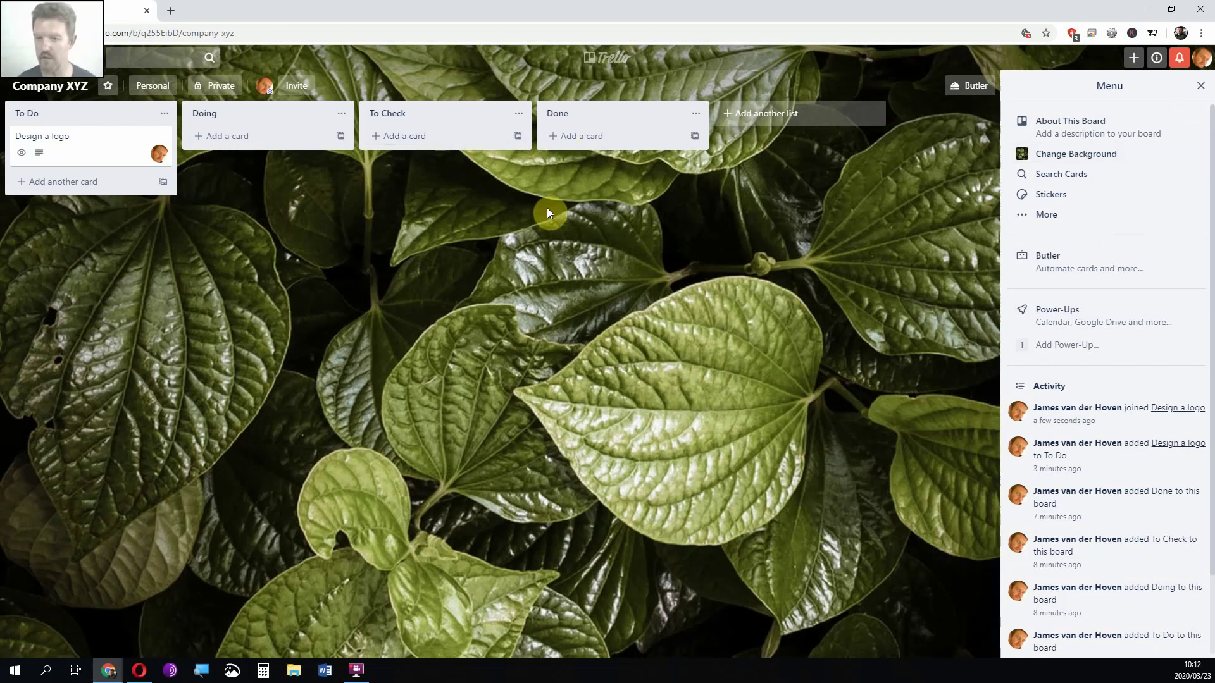
# Invite a colleague to the board by searching for their first name, choosing the first match and sending the invitation
pyautogui.click(303, 87)
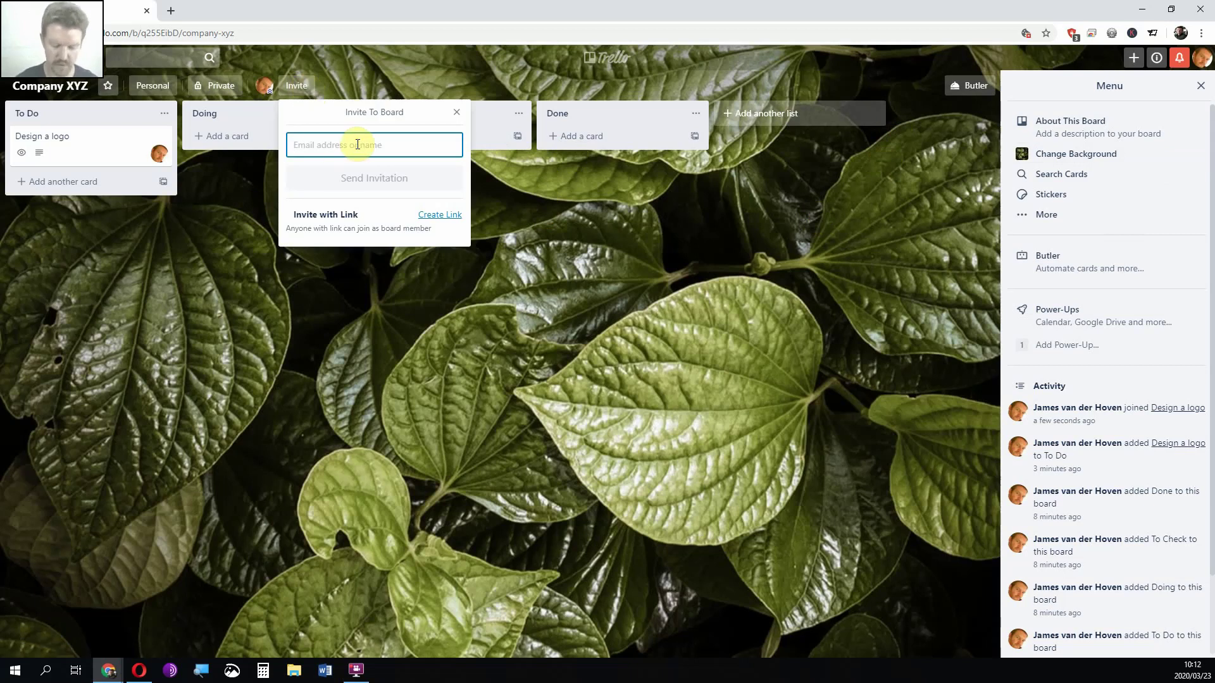
pyautogui.write('paul')
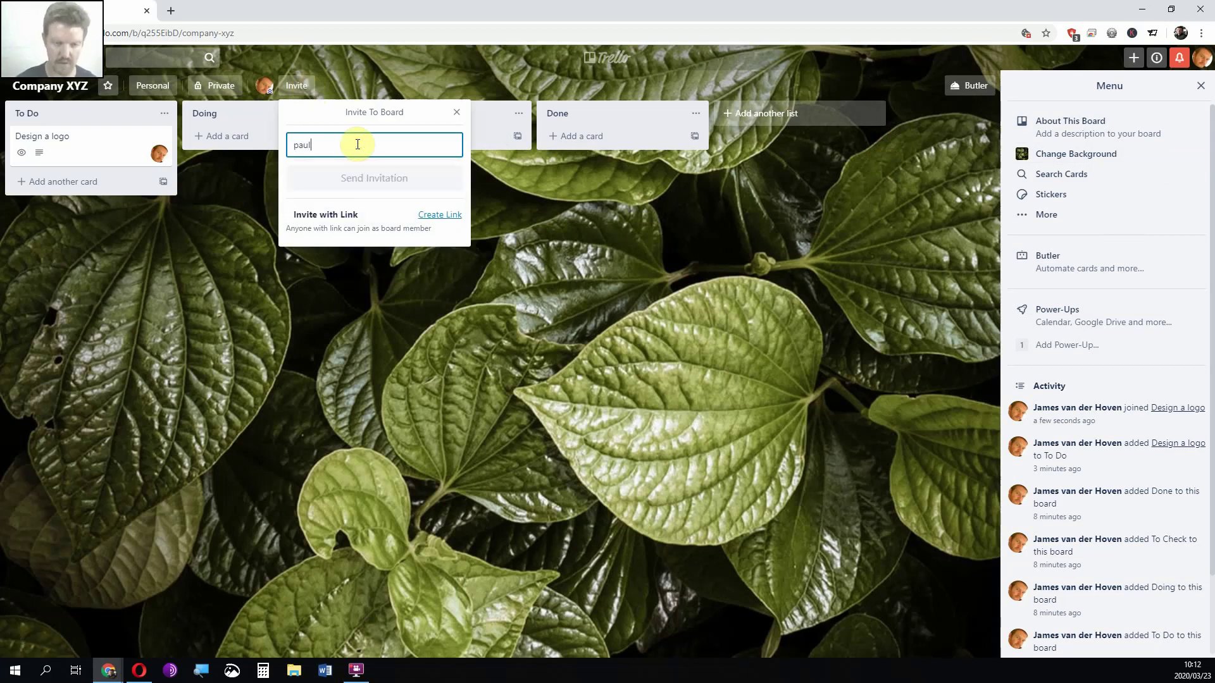
pyautogui.write('a')
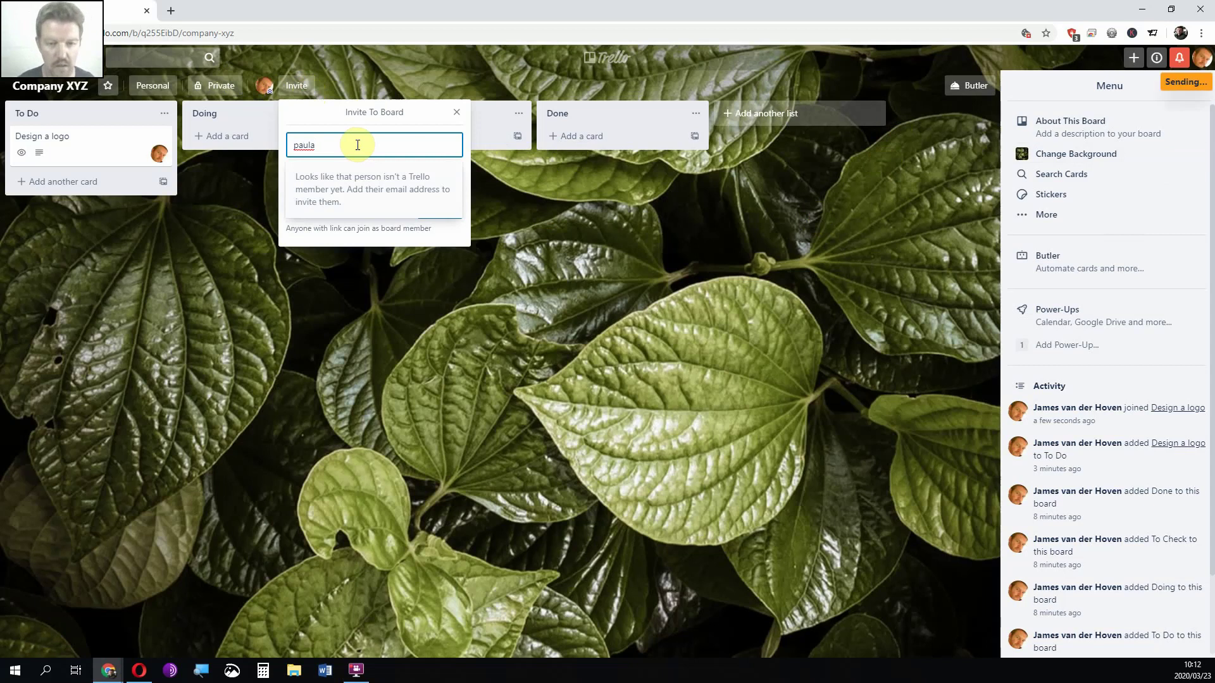
pyautogui.hotkey('ctrl', 'a')
pyautogui.press('BackSpace')
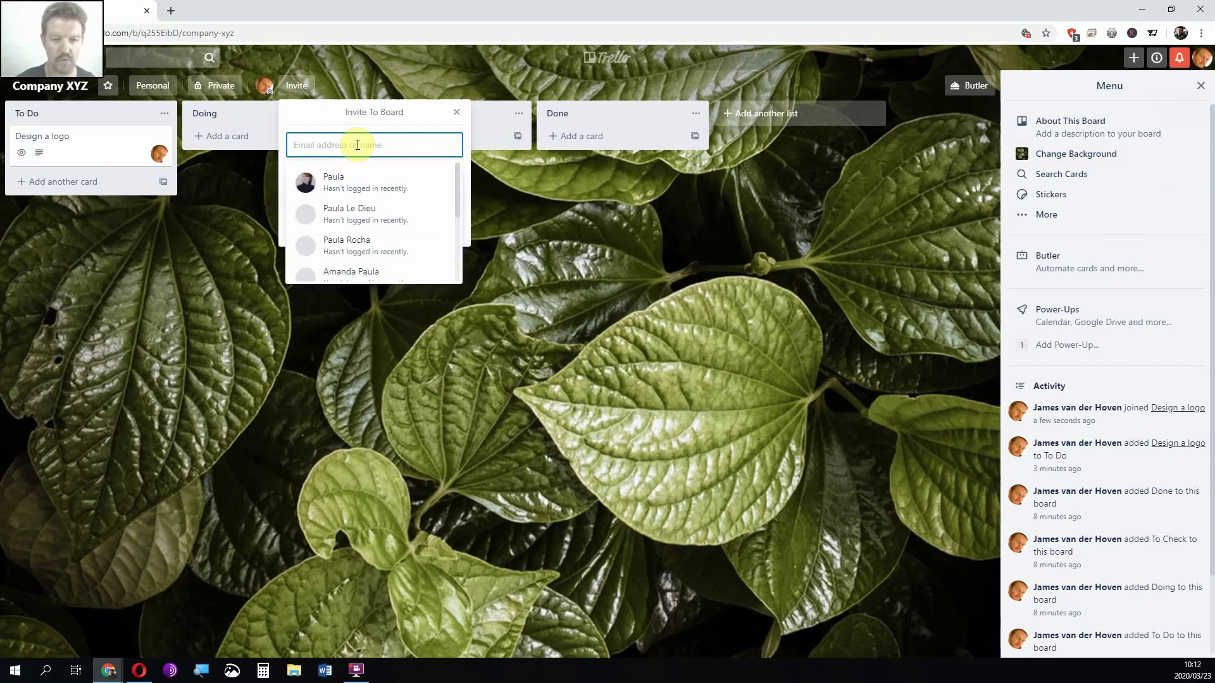
pyautogui.click(355, 183)
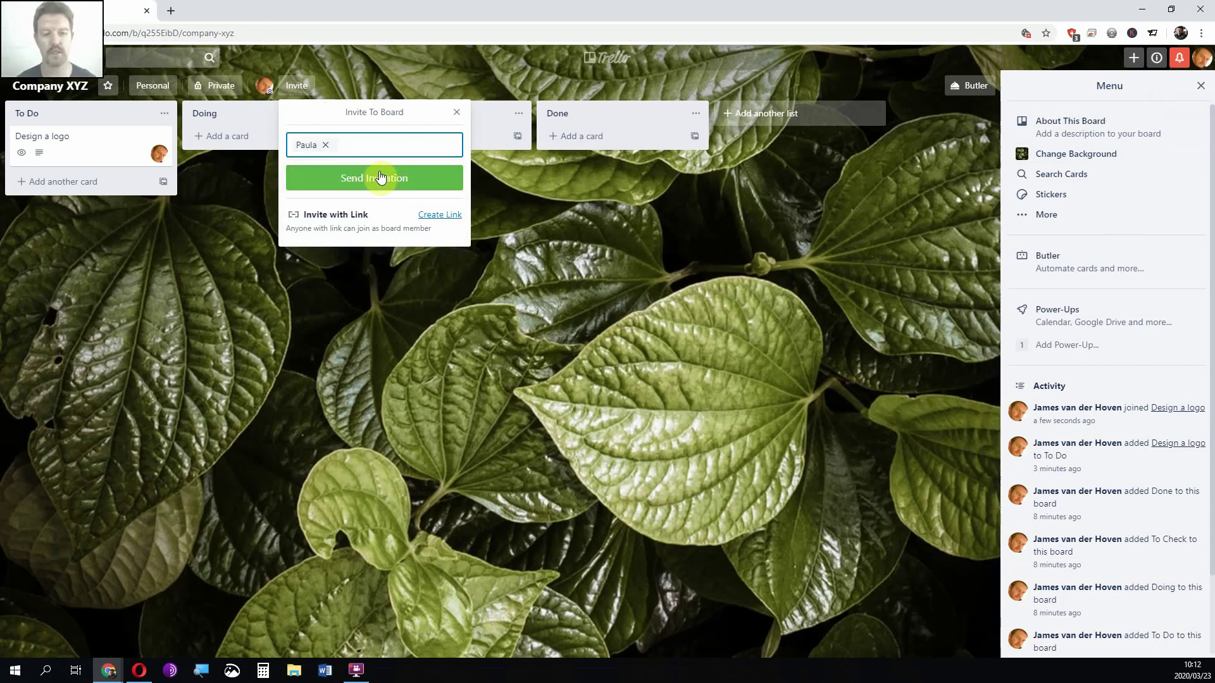
pyautogui.click(380, 177)
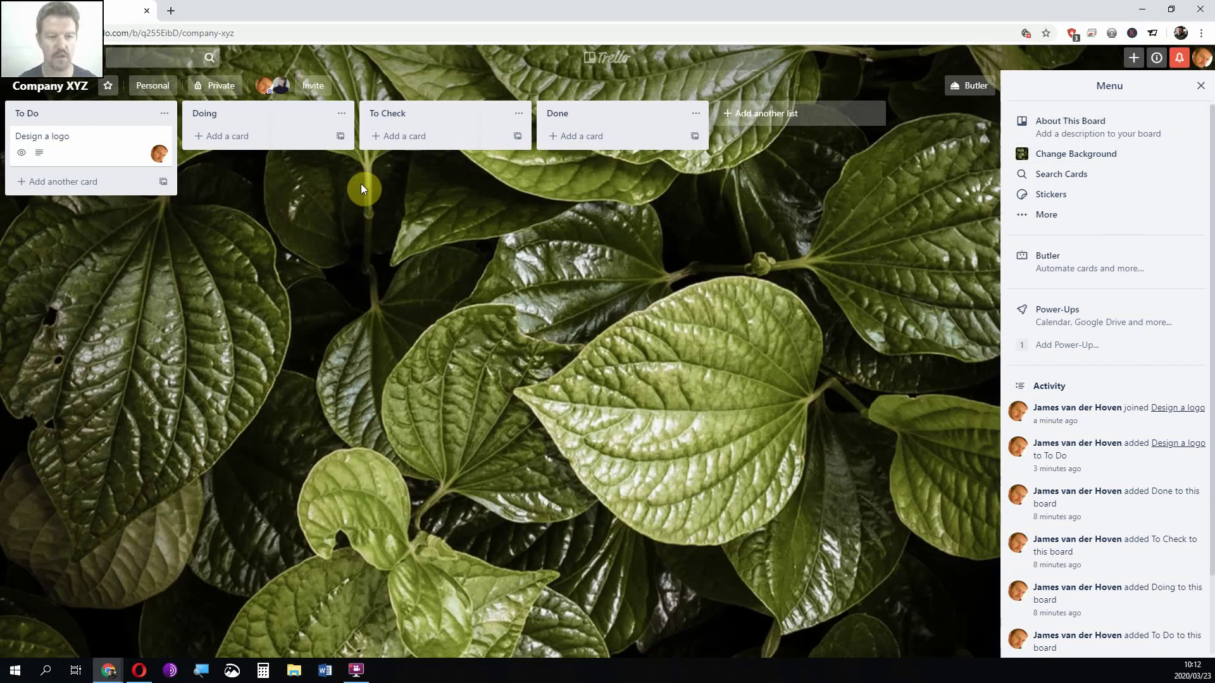
# Assign the newly invited member to the "Design a logo" card, replacing the board owner, and close the card
pyautogui.click(129, 147)
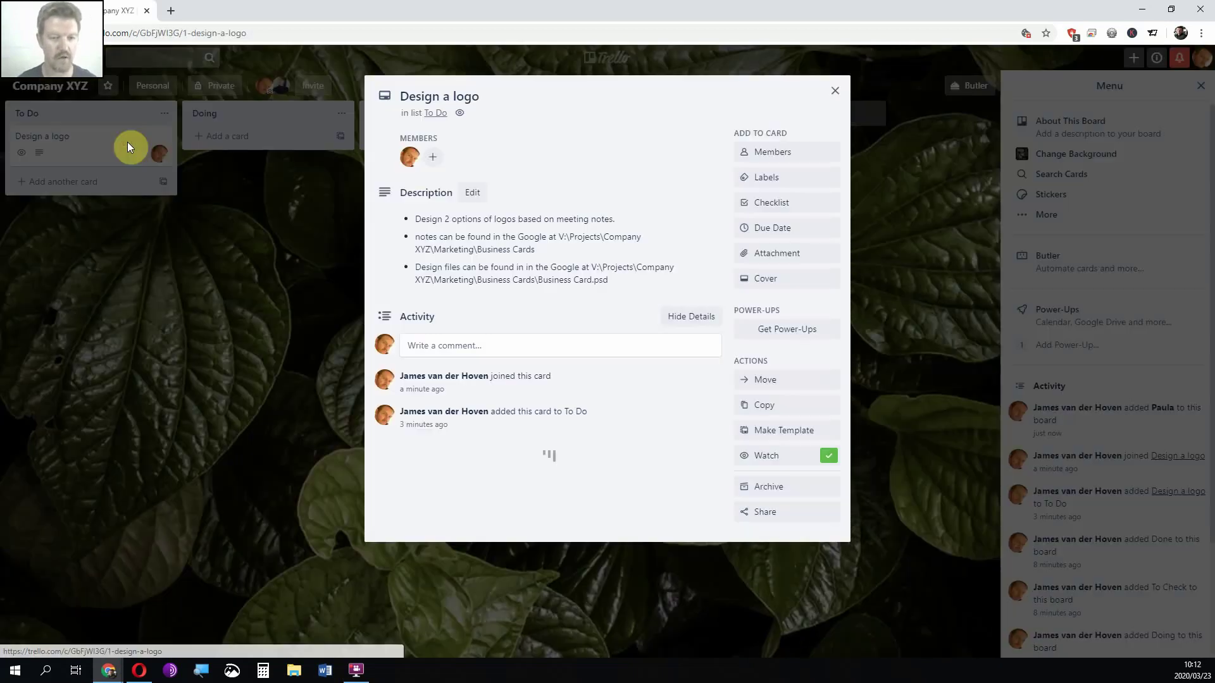
pyautogui.click(433, 157)
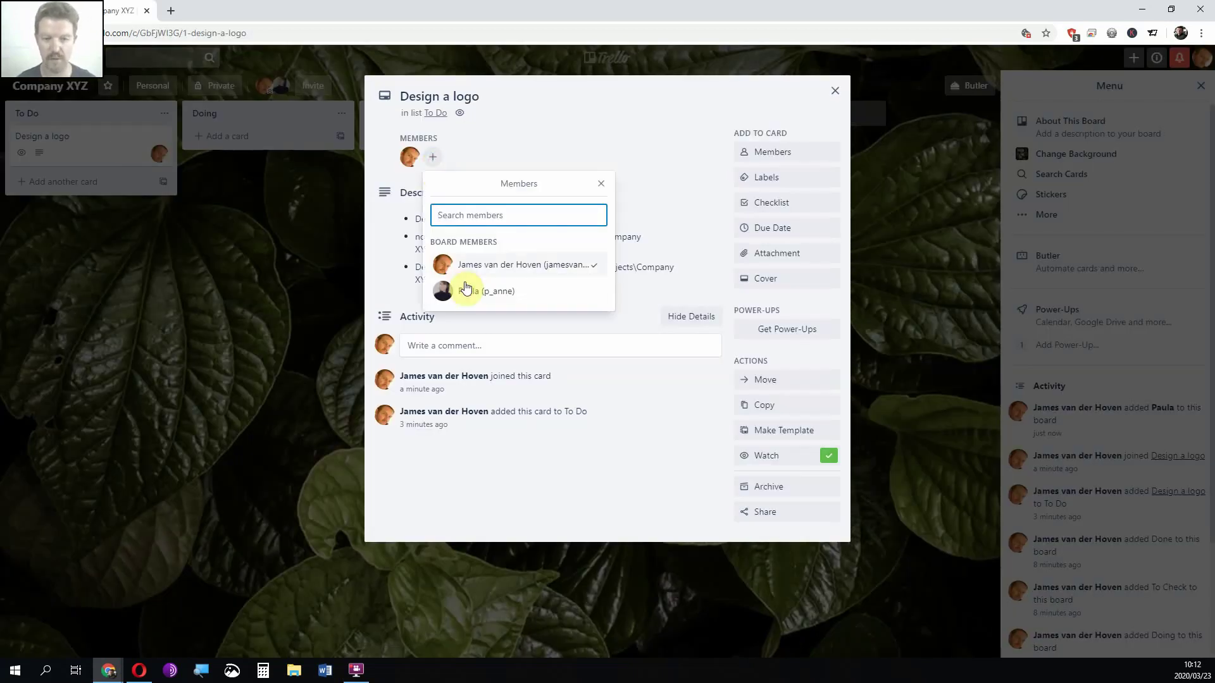
pyautogui.click(466, 290)
pyautogui.click(410, 157)
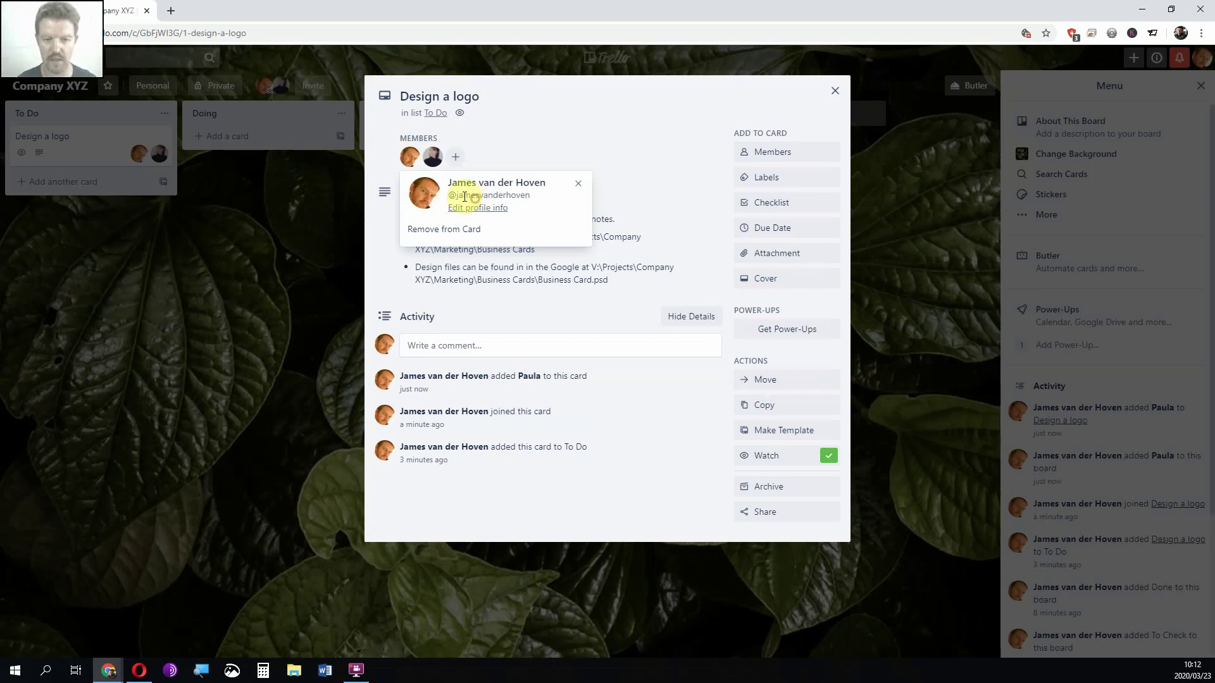
pyautogui.click(443, 229)
pyautogui.click(835, 90)
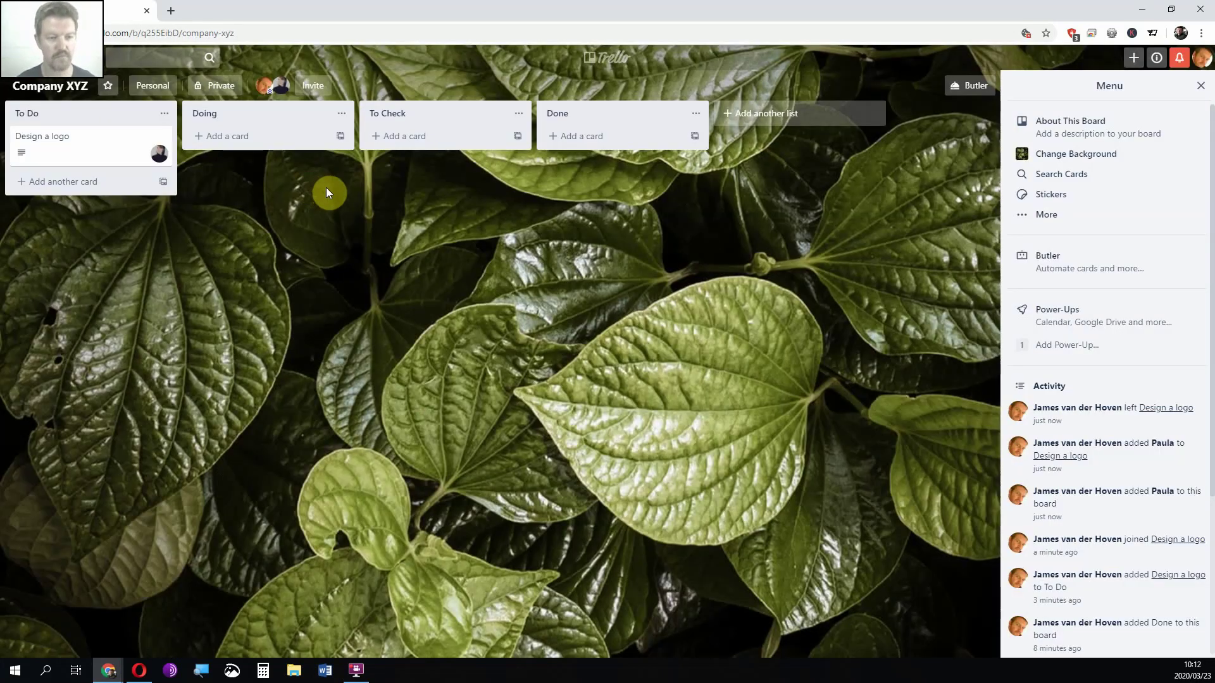
# Add a card titled "Write content for website" to the To Do list
pyautogui.click(63, 182)
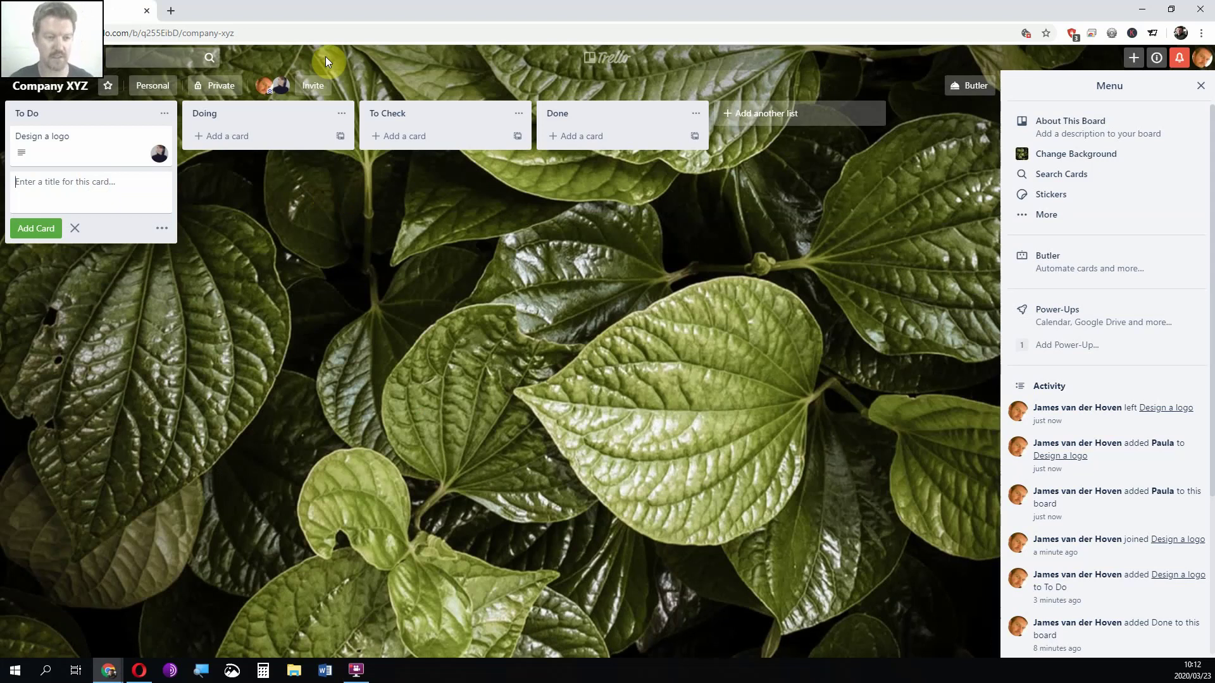
pyautogui.write('W')
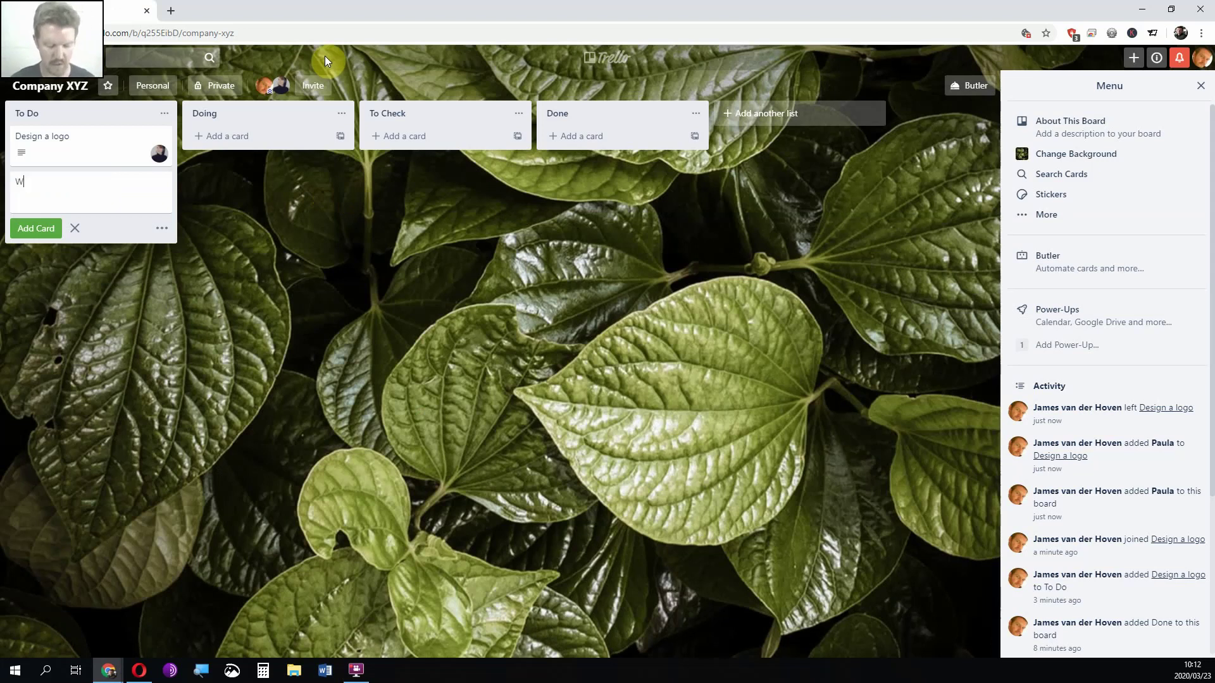
pyautogui.write('rite content for ')
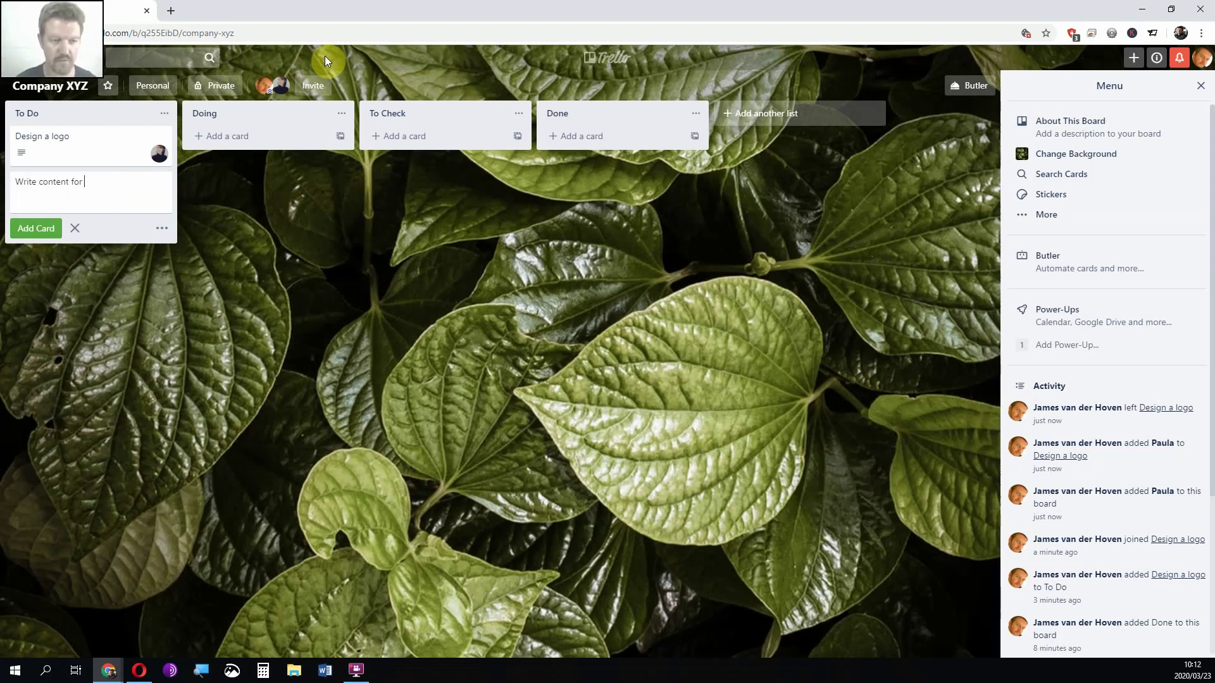
pyautogui.write('website')
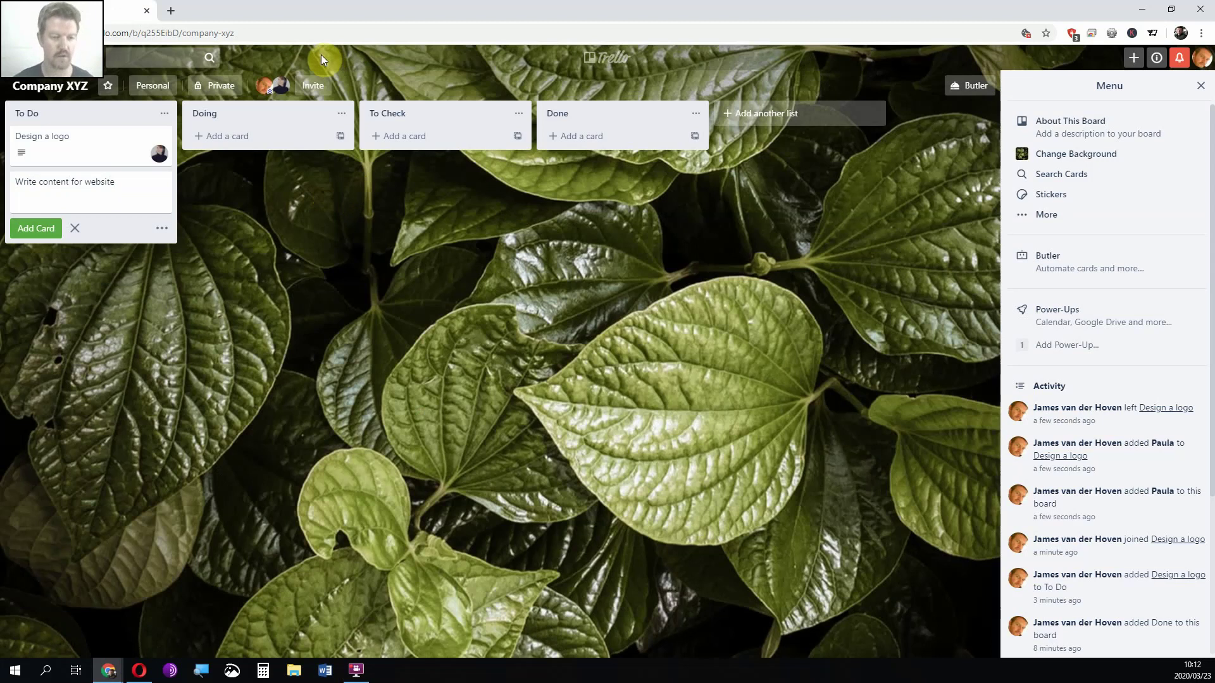
pyautogui.press('Return')
pyautogui.click(67, 183)
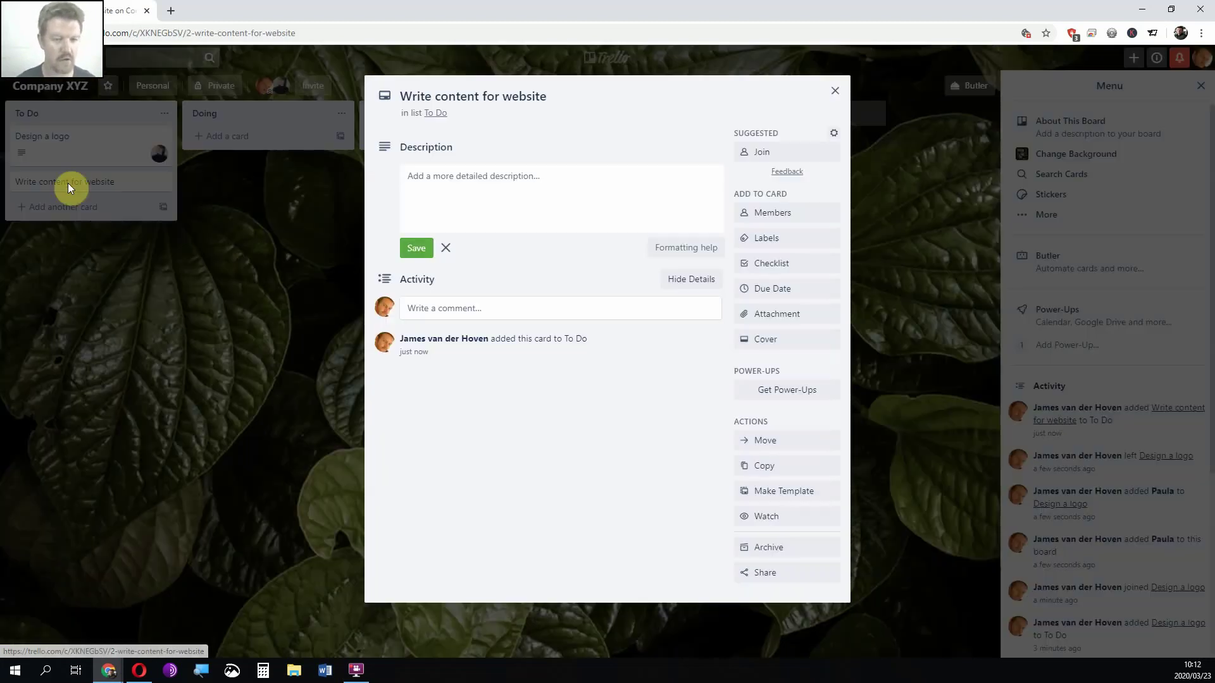
pyautogui.click(833, 91)
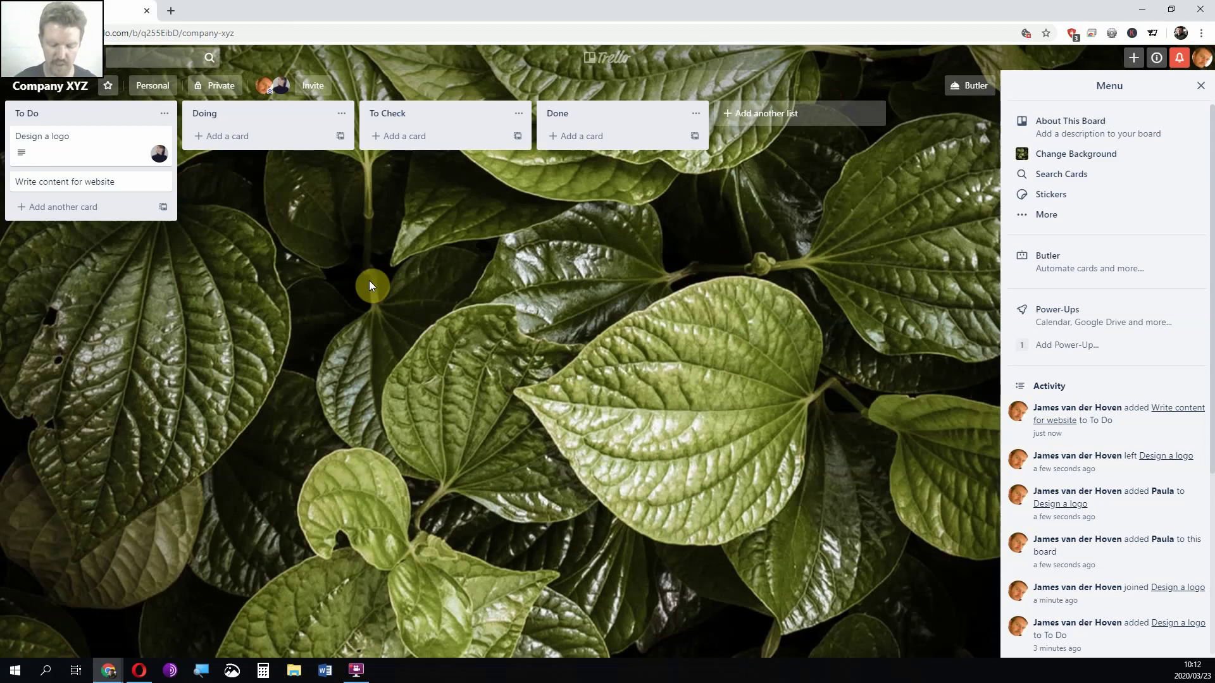
pyautogui.hotkey('shift', '/')
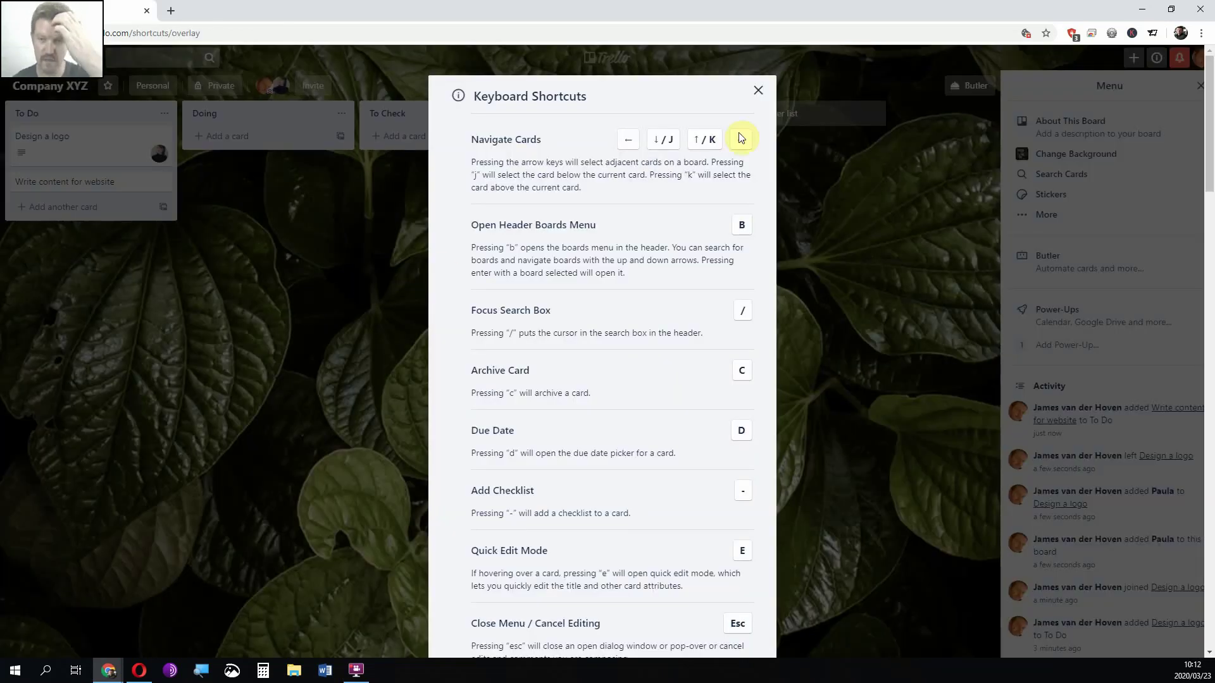
pyautogui.click(758, 91)
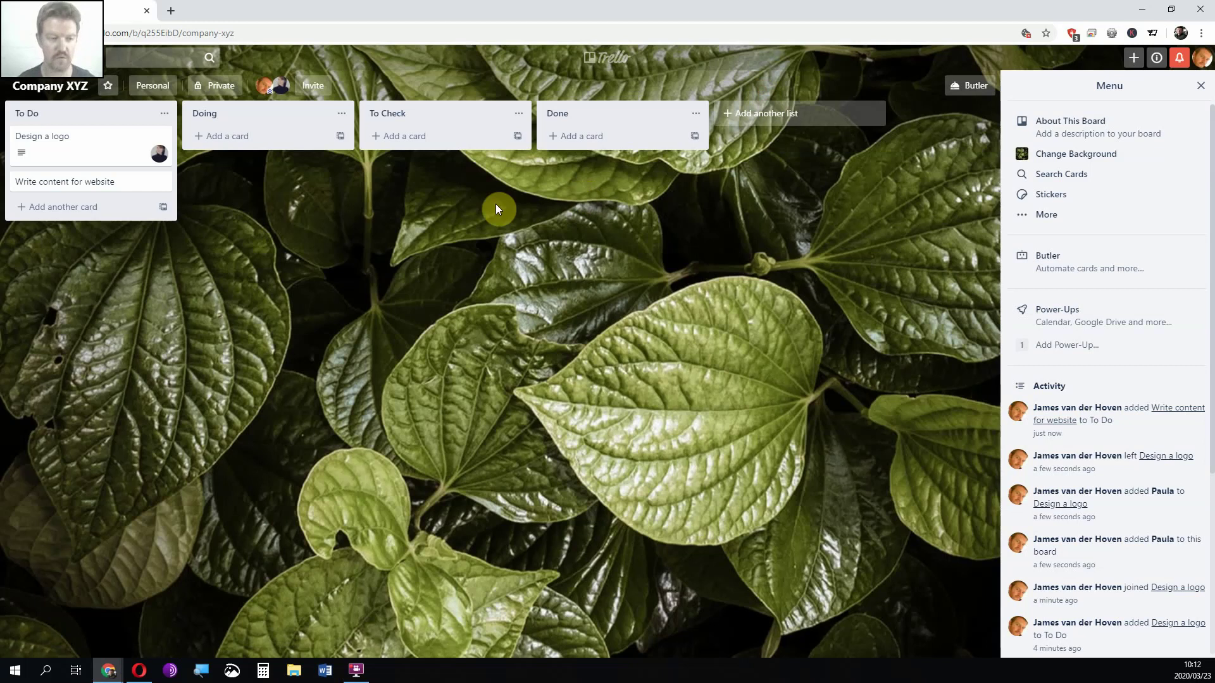
# Save the description "- Communicate with client to get photos and written content from the copywriter" on the "Write content for website" card, correcting the misspelled first word
pyautogui.click(88, 182)
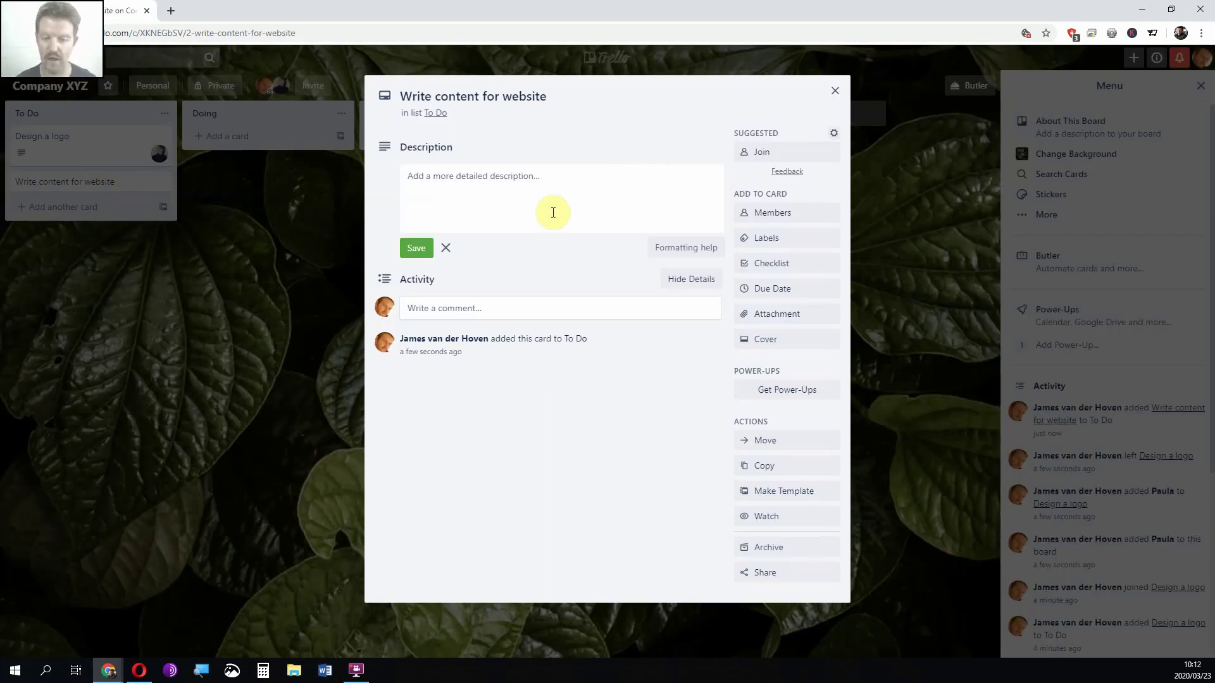
pyautogui.click(533, 196)
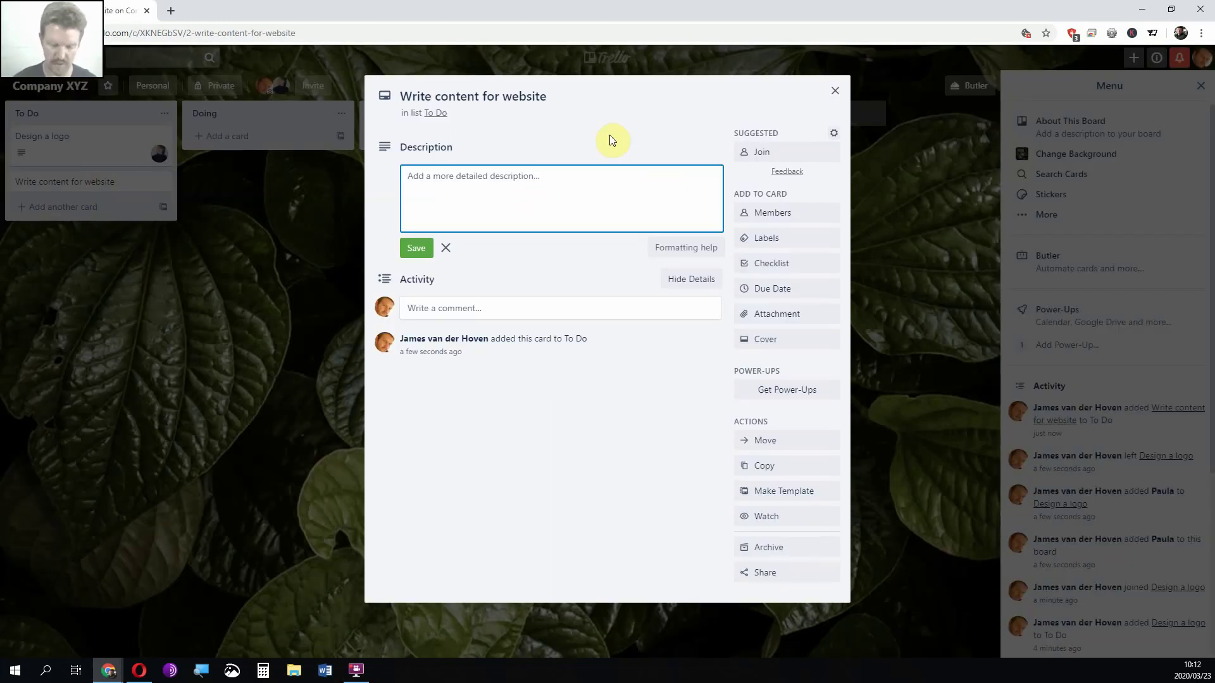
pyautogui.write('- ')
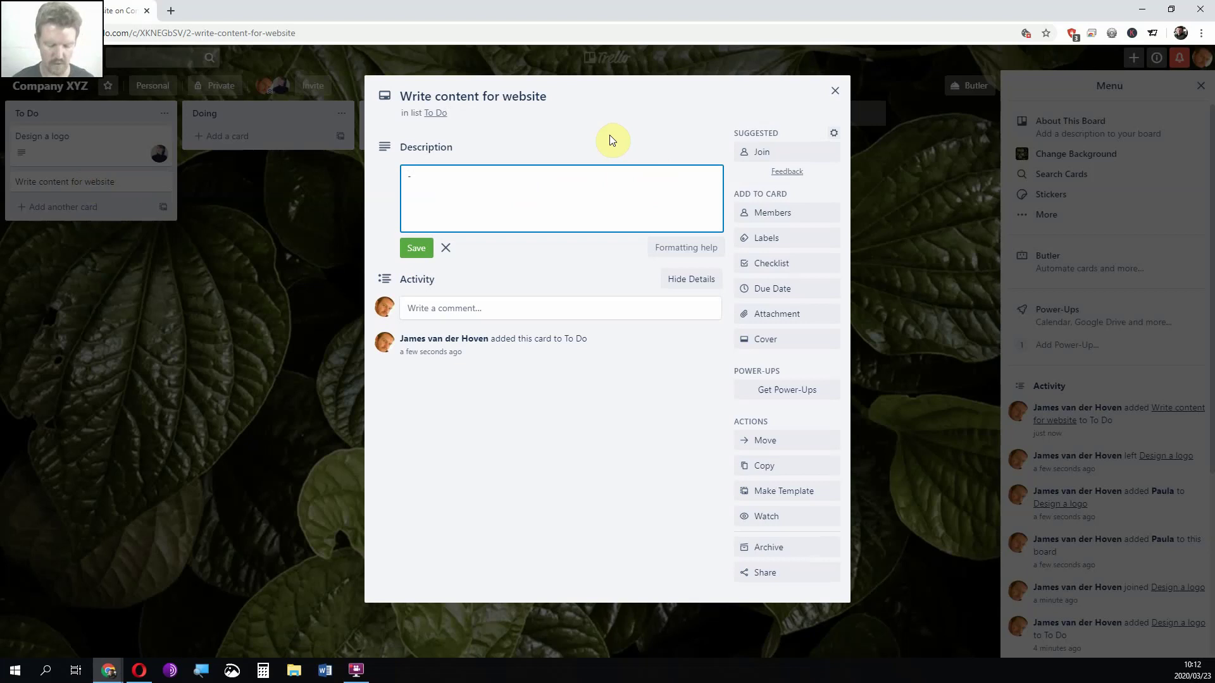
pyautogui.write('conte')
pyautogui.press('BackSpace')
pyautogui.press('BackSpace')
pyautogui.press('BackSpace')
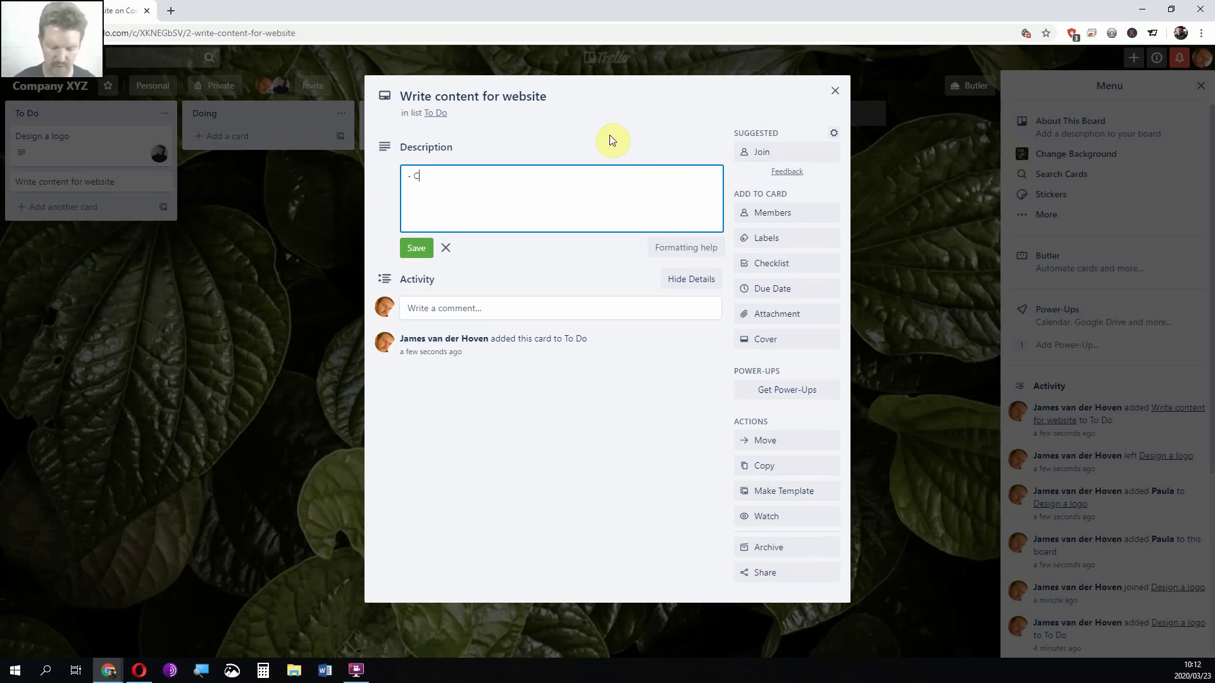
pyautogui.write('ommun')
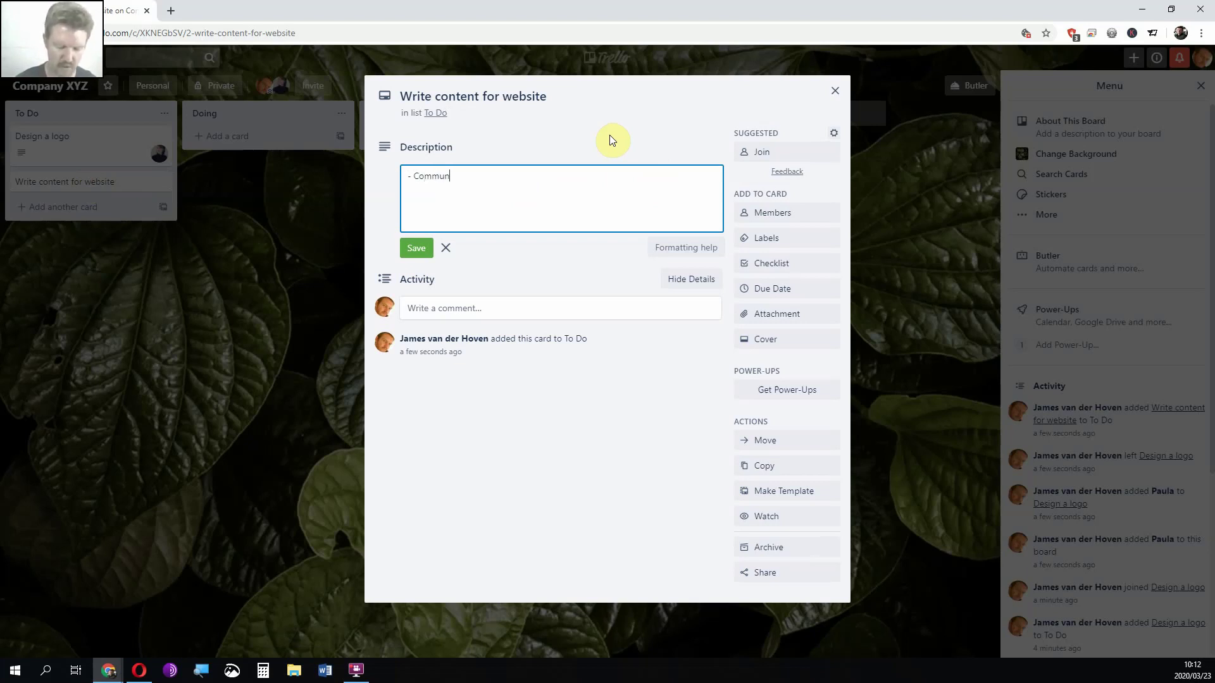
pyautogui.write('iate with cl')
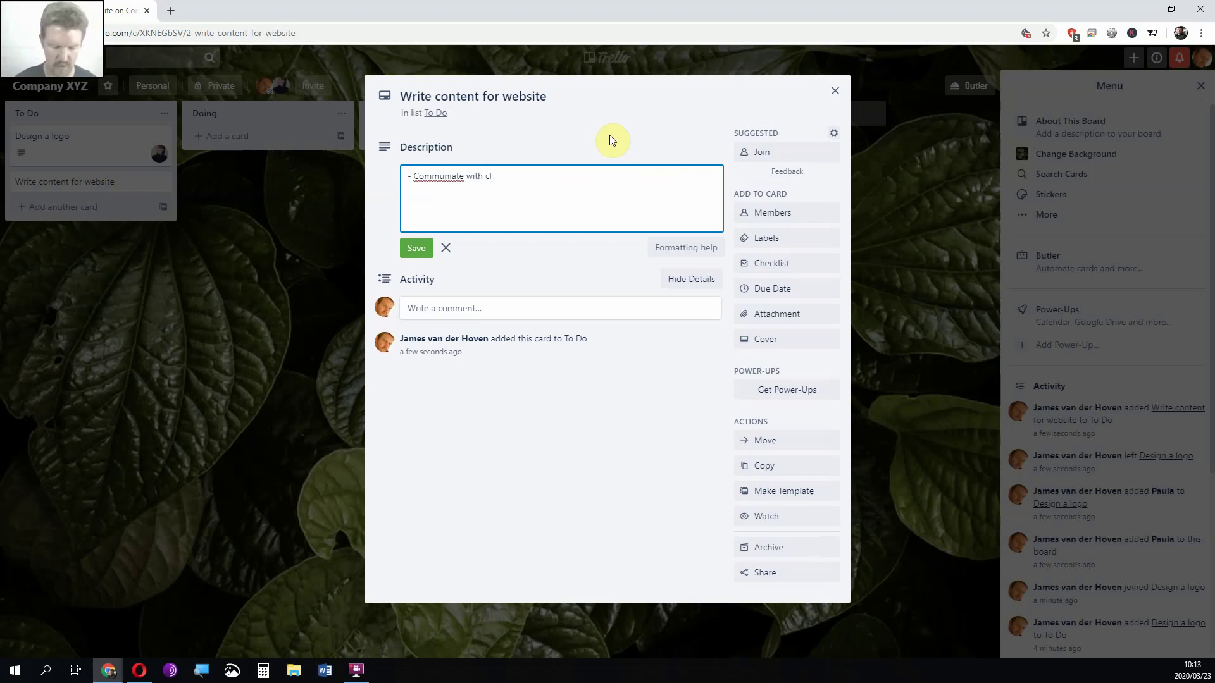
pyautogui.write('ient to get photos and')
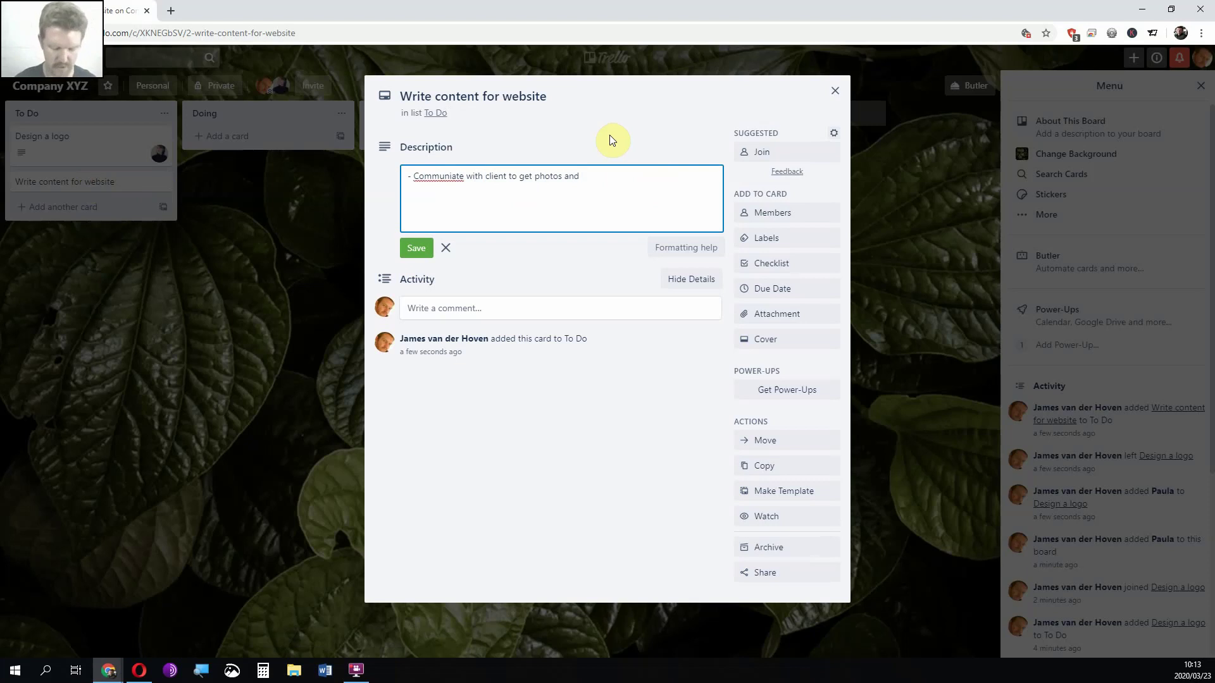
pyautogui.write(' written cont')
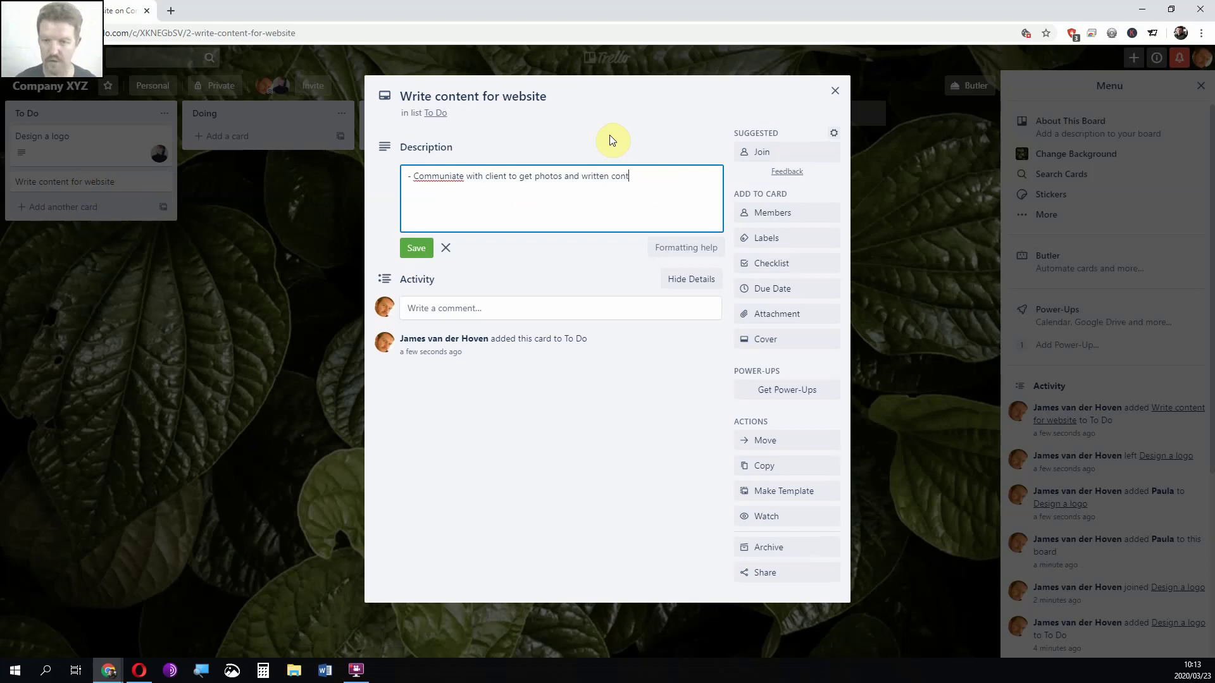
pyautogui.write('ent from the ')
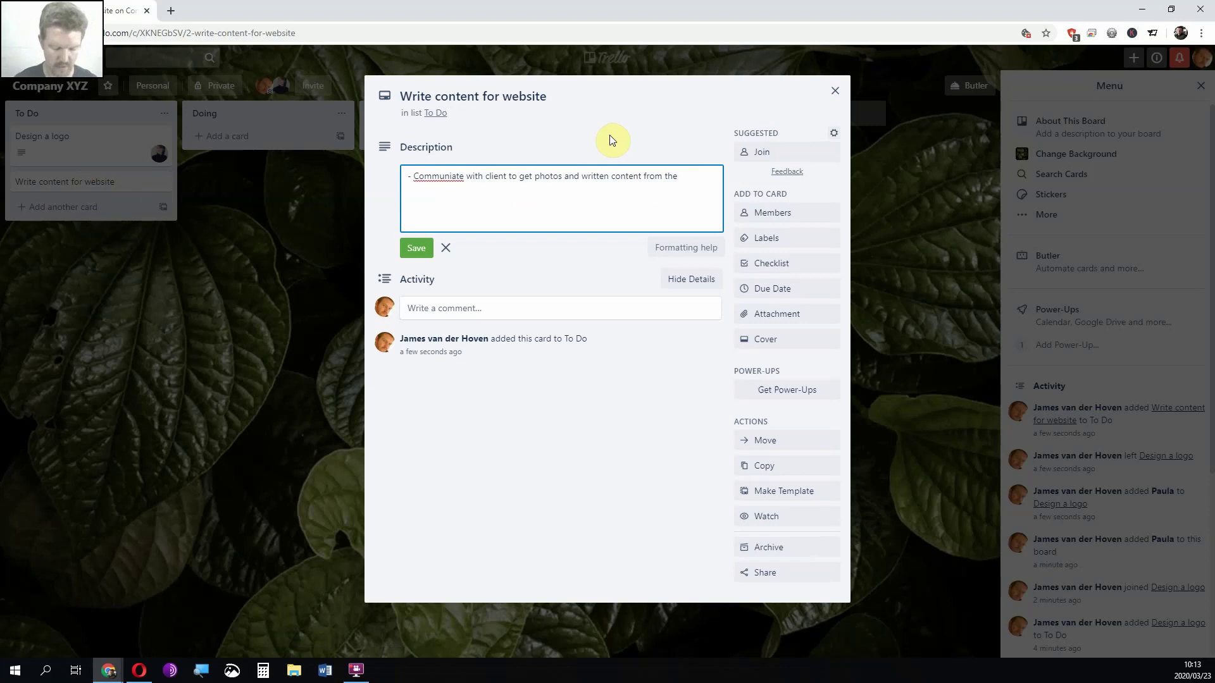
pyautogui.write('copywrit')
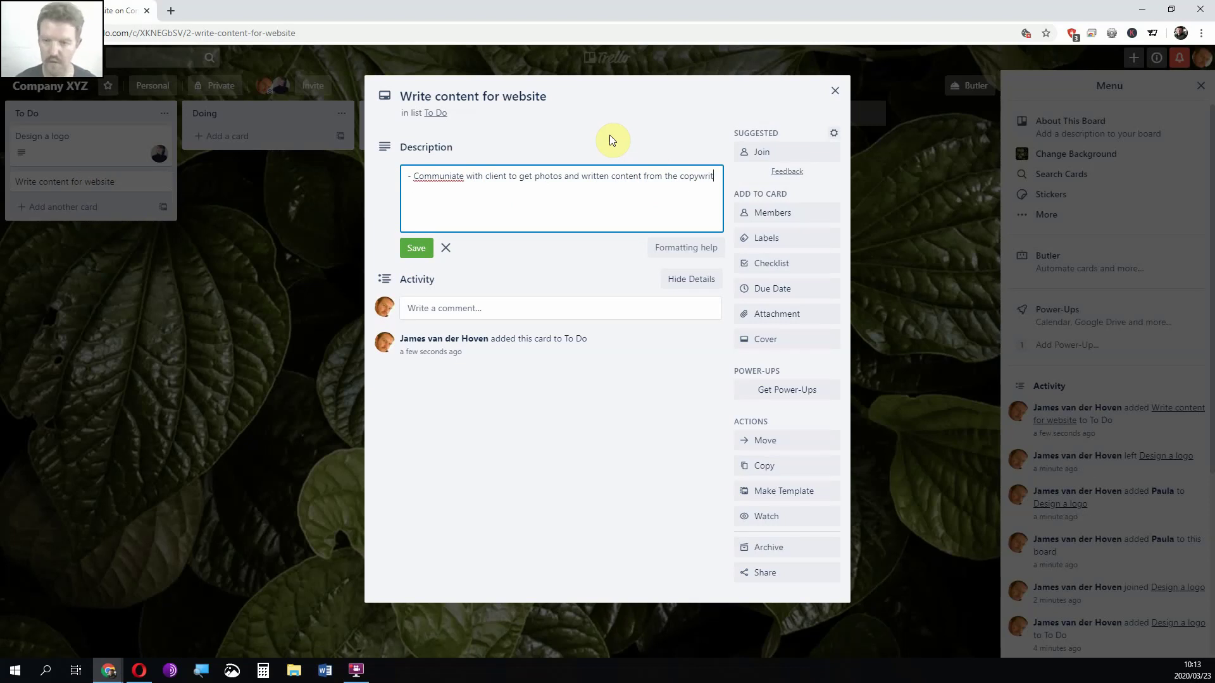
pyautogui.write('er')
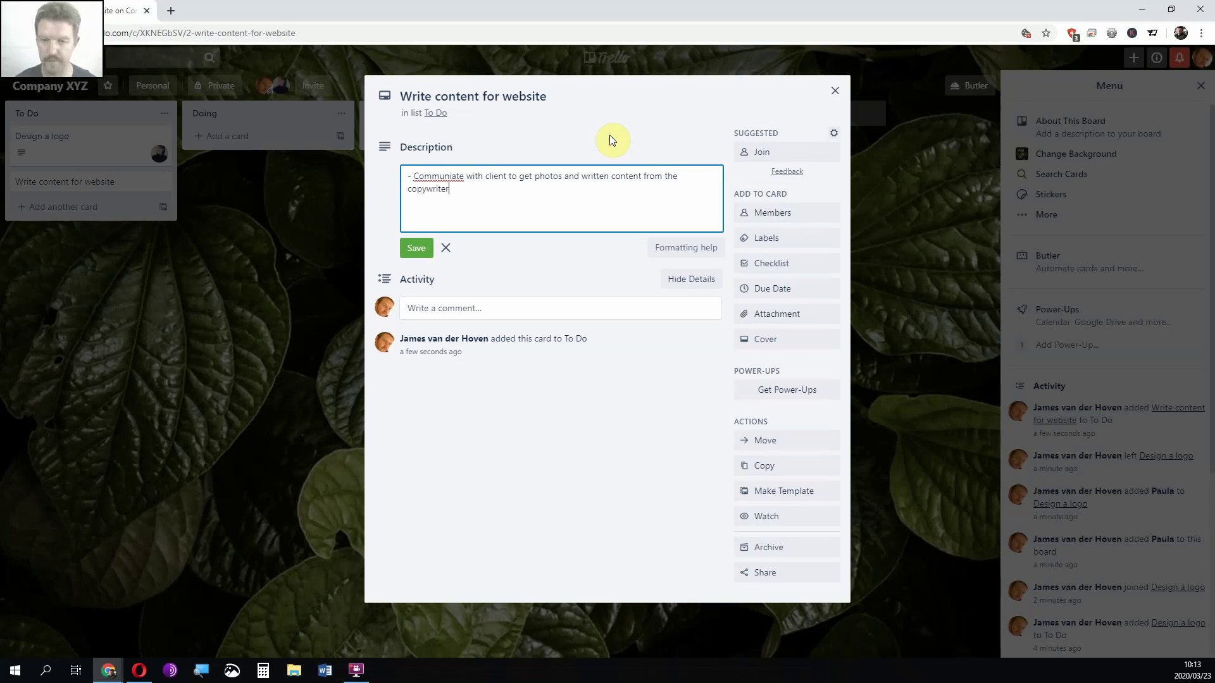
pyautogui.rightClick(439, 176)
pyautogui.click(491, 191)
pyautogui.click(416, 248)
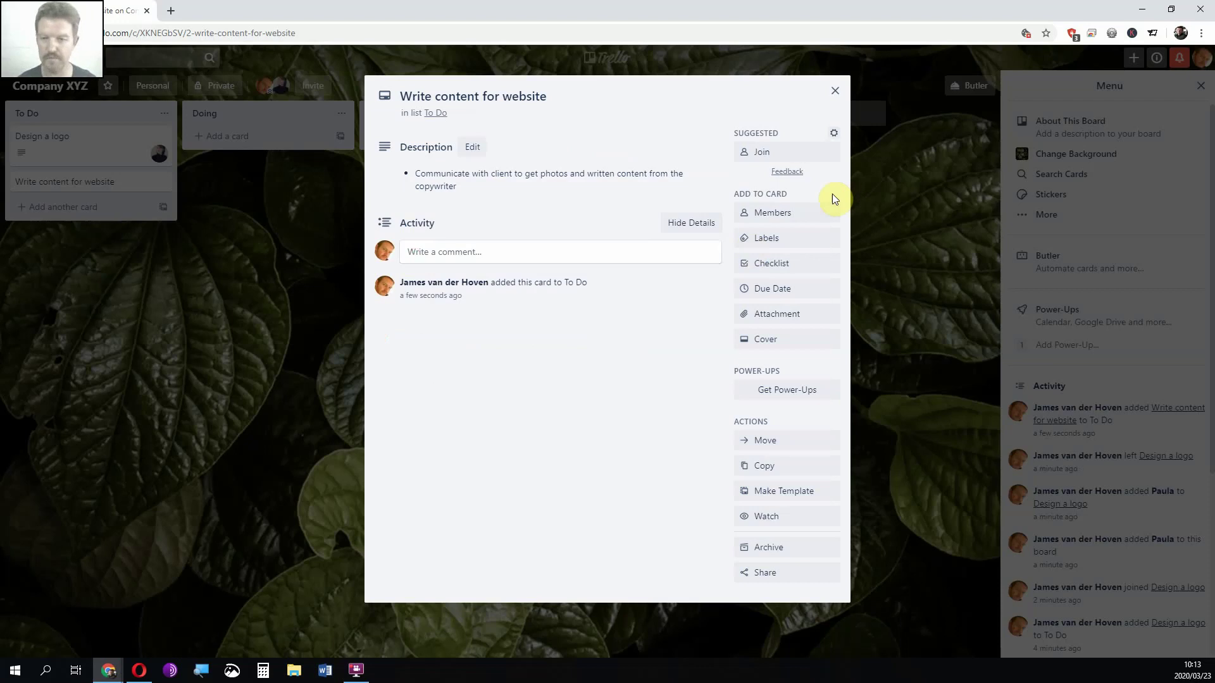
# Join the "Write content for website" card as a member and close the card
pyautogui.click(765, 154)
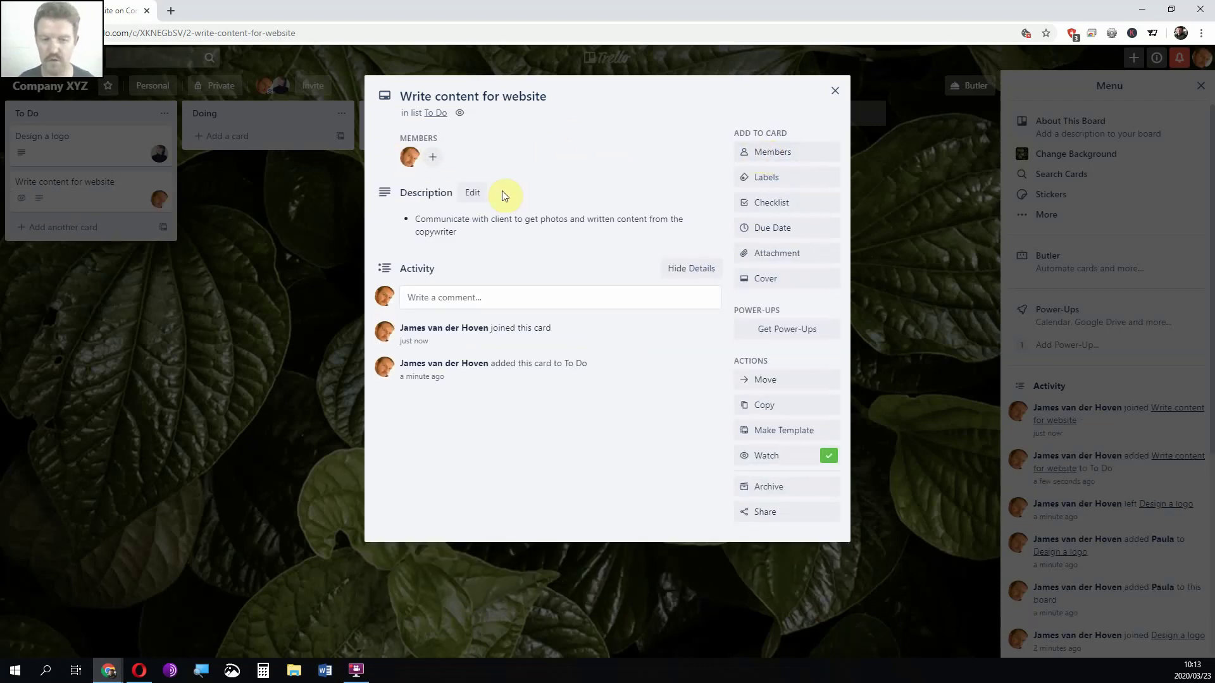
pyautogui.click(834, 91)
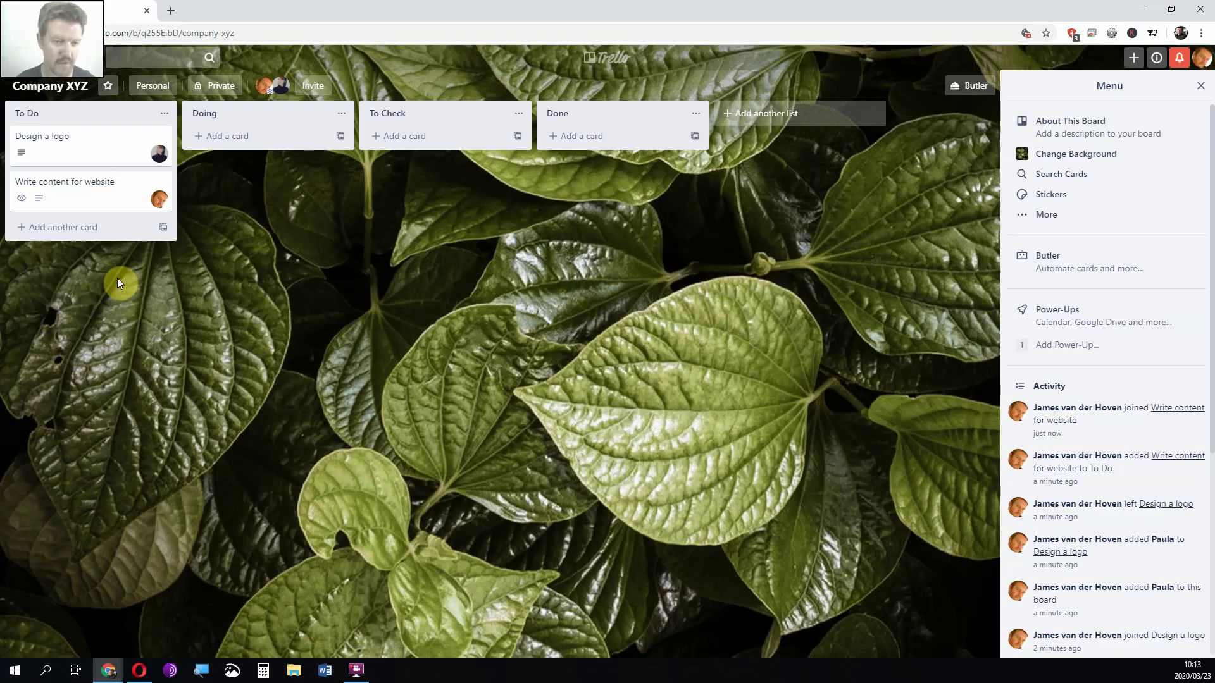
# Review the due date, cover and attachment options of the "Design a logo" card without setting any, and close the card
pyautogui.click(104, 138)
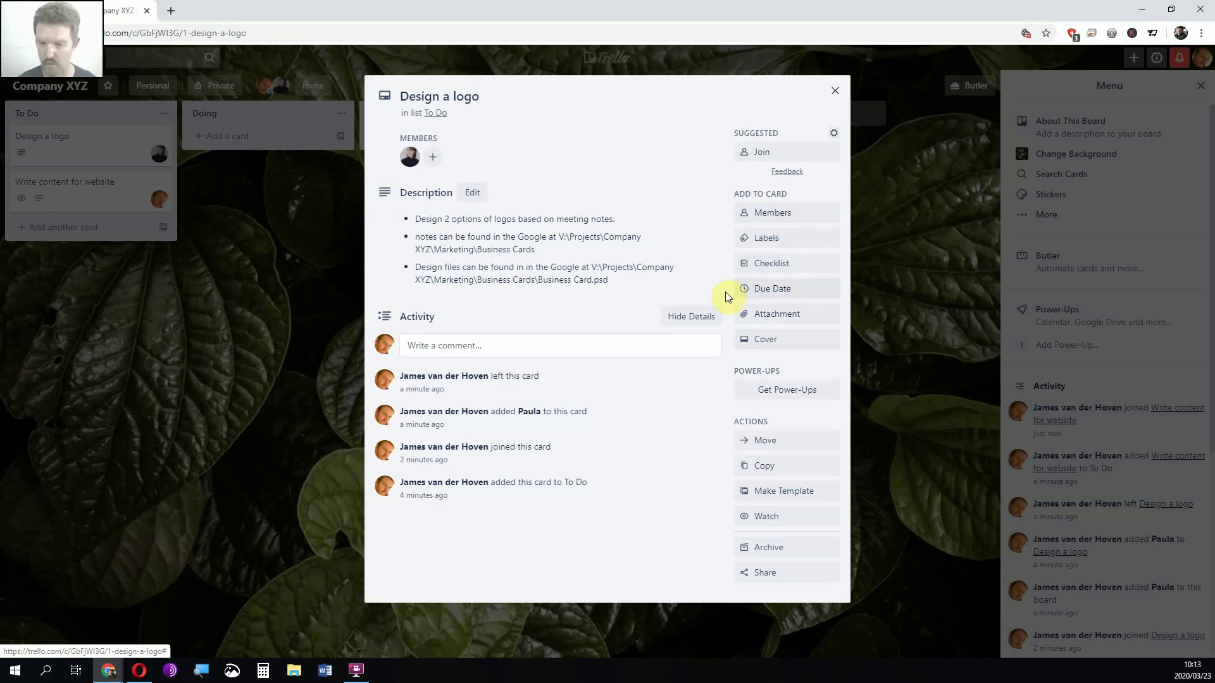
pyautogui.click(801, 293)
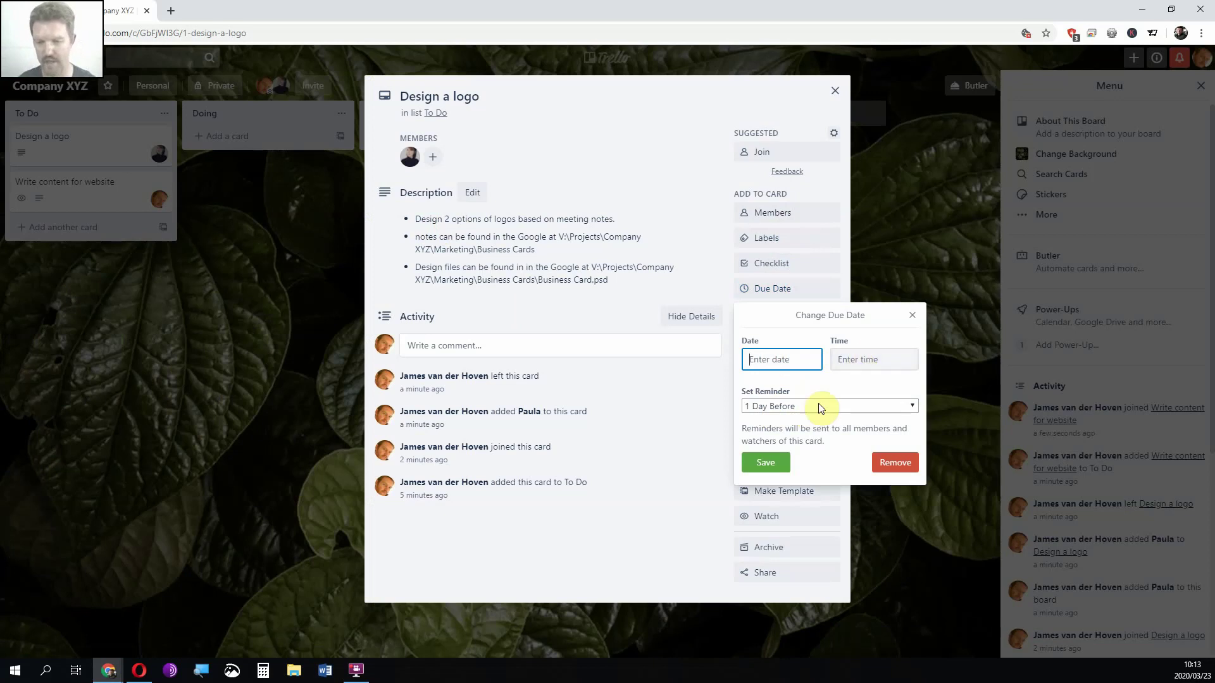
pyautogui.click(911, 316)
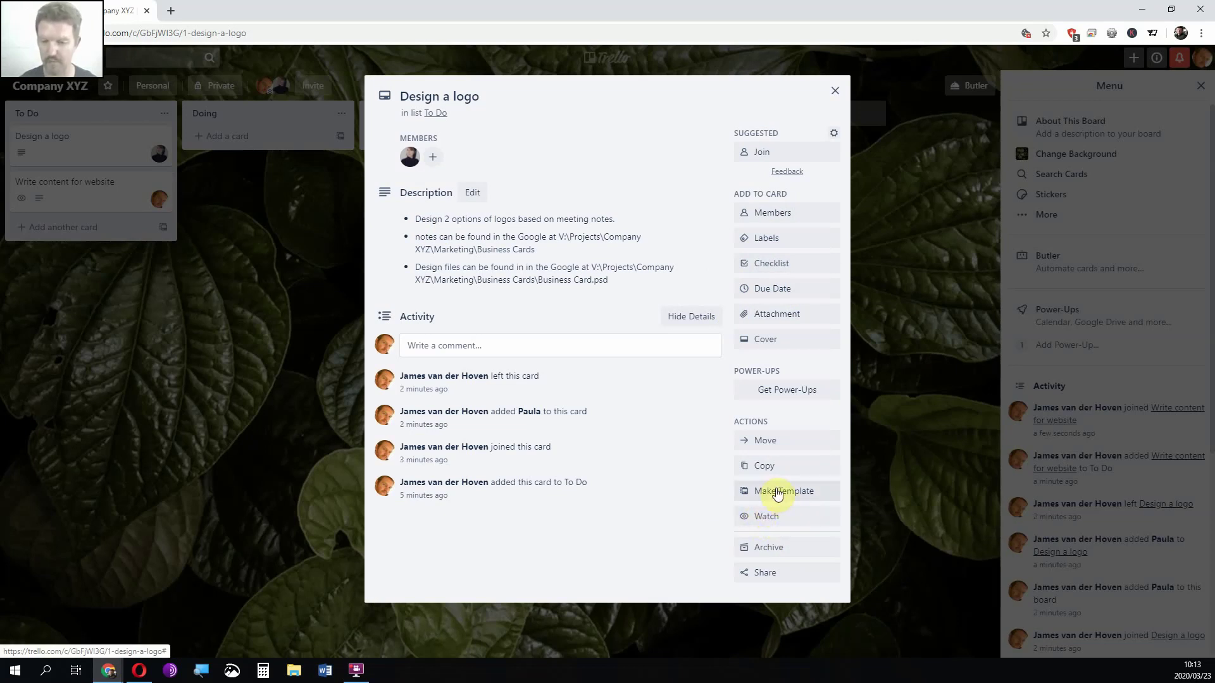
pyautogui.click(790, 344)
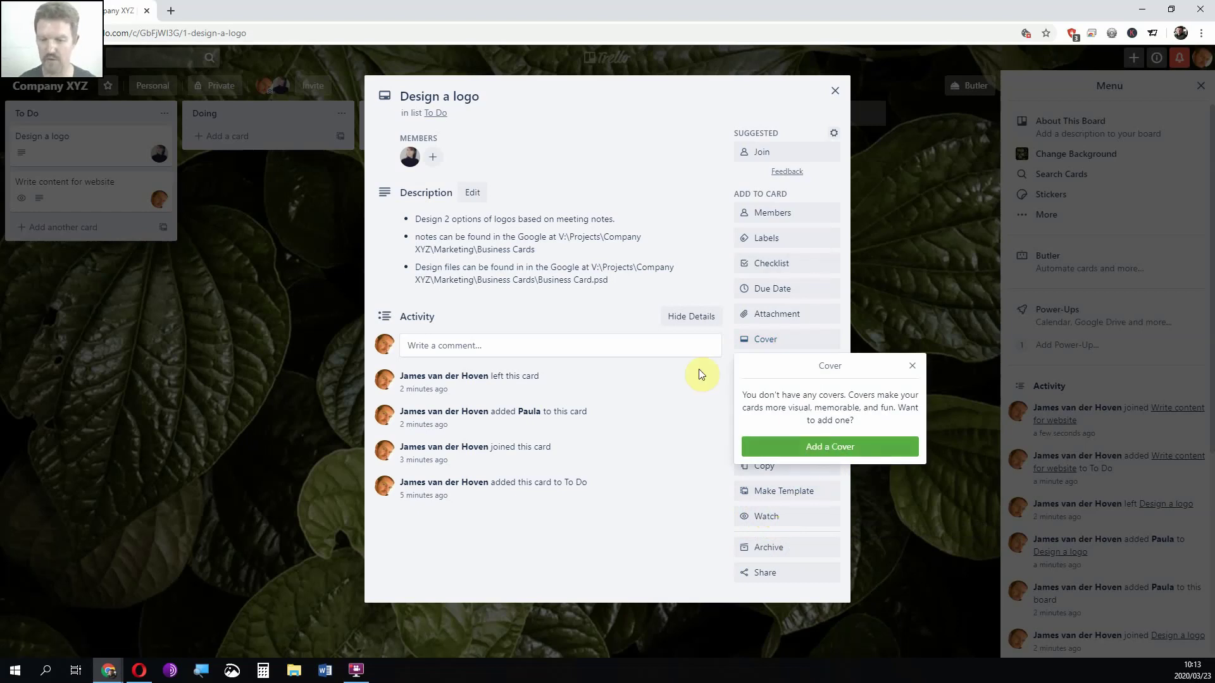
pyautogui.click(913, 365)
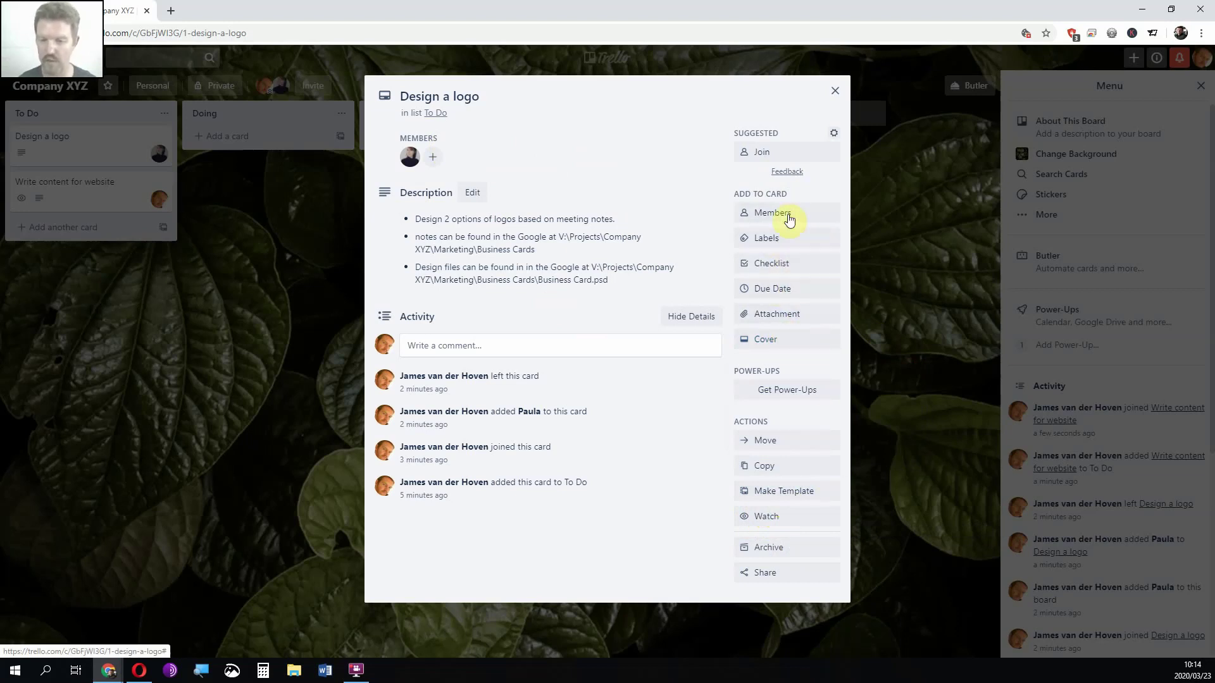
pyautogui.click(778, 314)
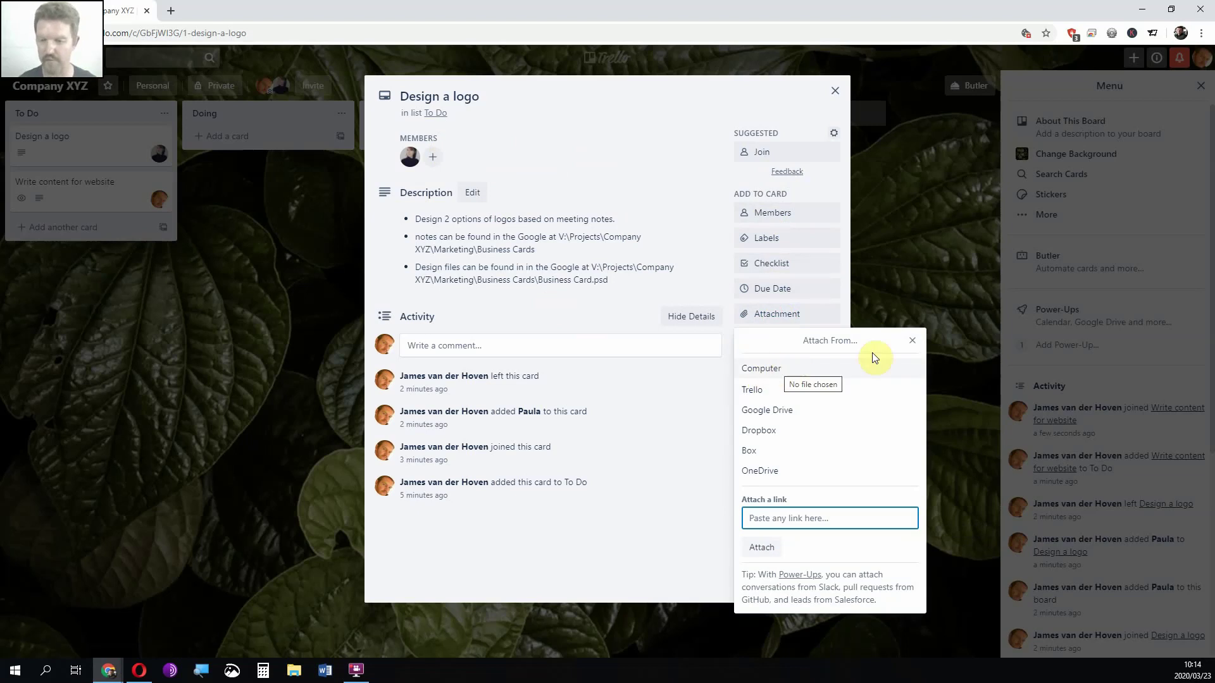
pyautogui.click(912, 340)
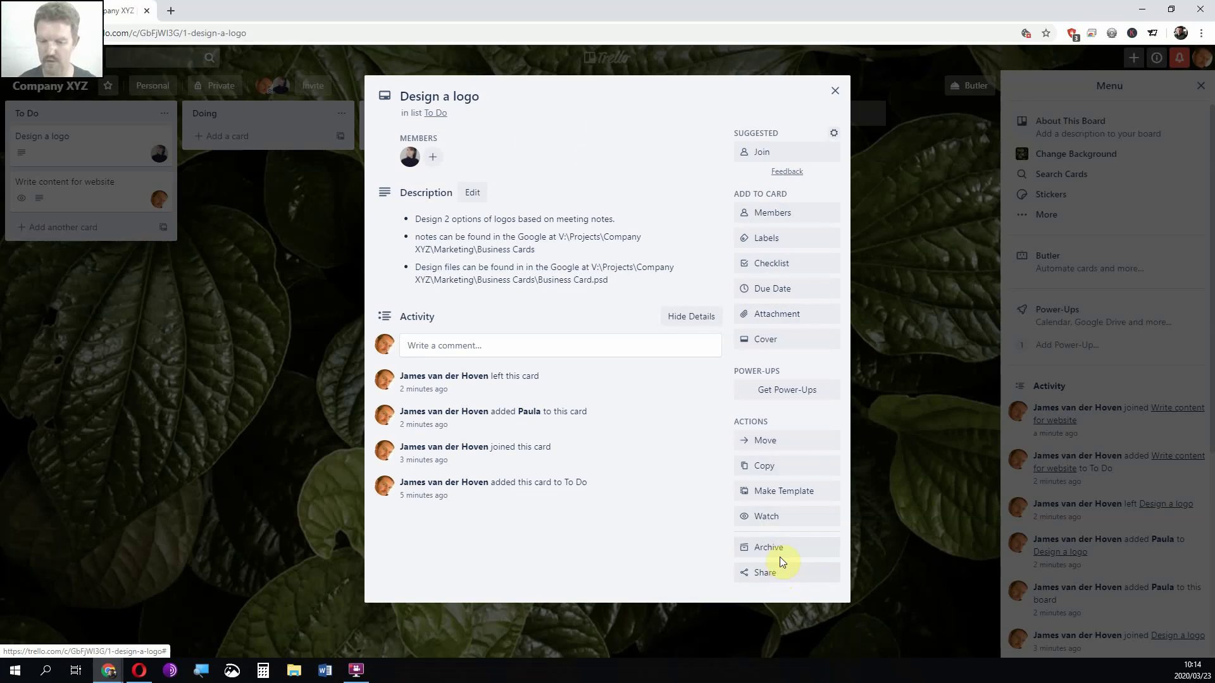
pyautogui.click(835, 92)
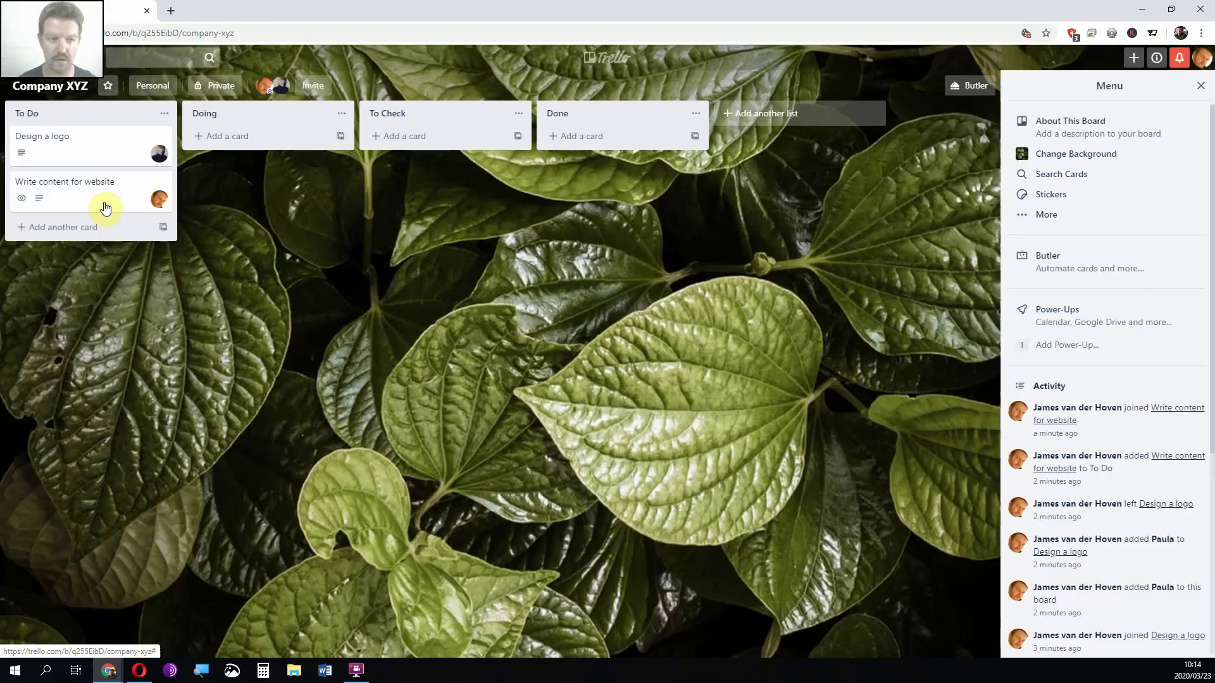
# Compare the board's web address with the "Design a logo" card's own link, and close the card
pyautogui.click(255, 32)
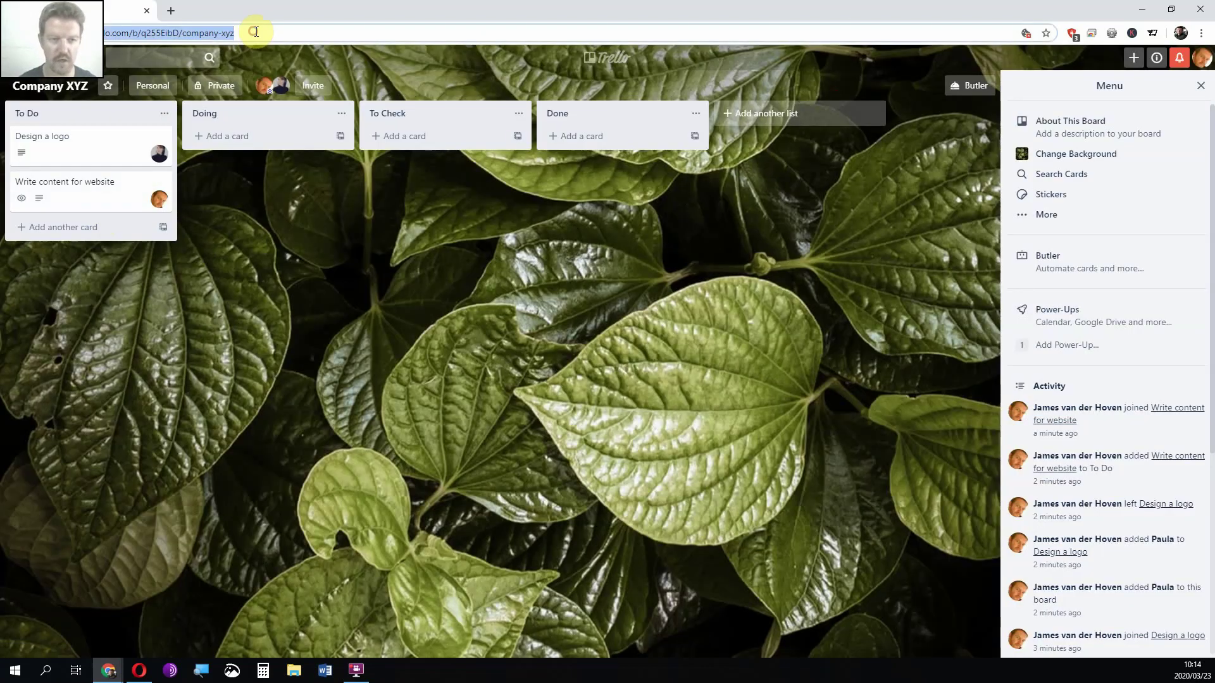
pyautogui.click(123, 135)
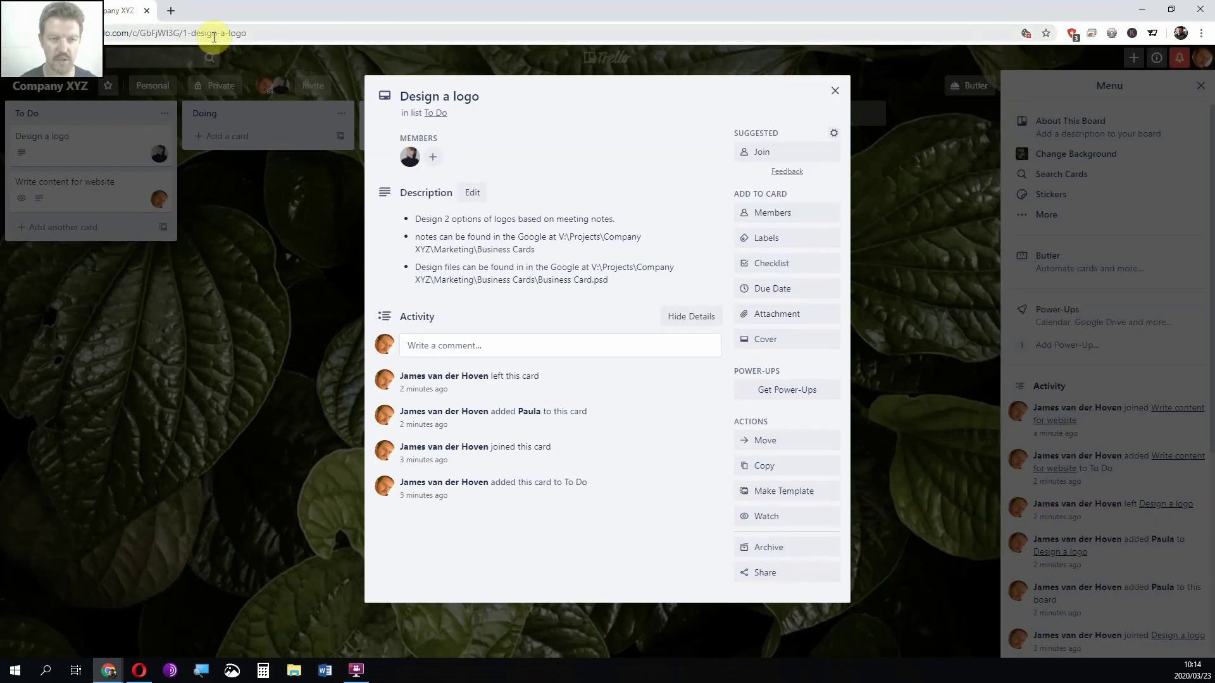
pyautogui.click(266, 30)
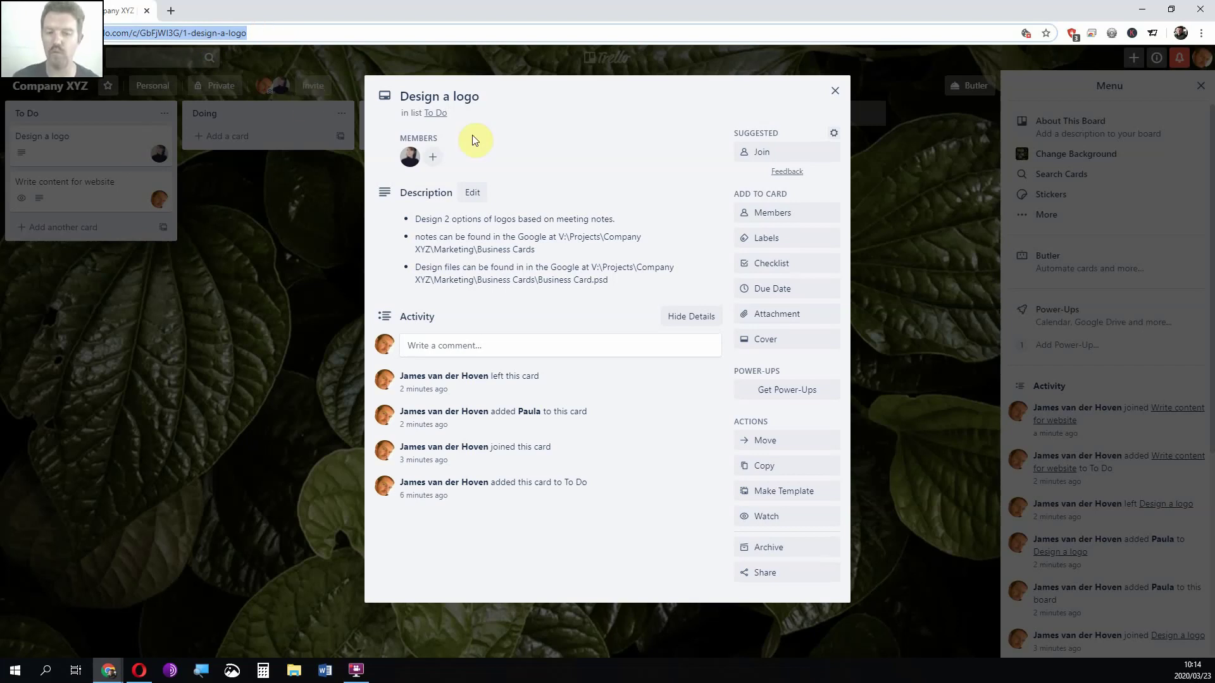
pyautogui.click(835, 90)
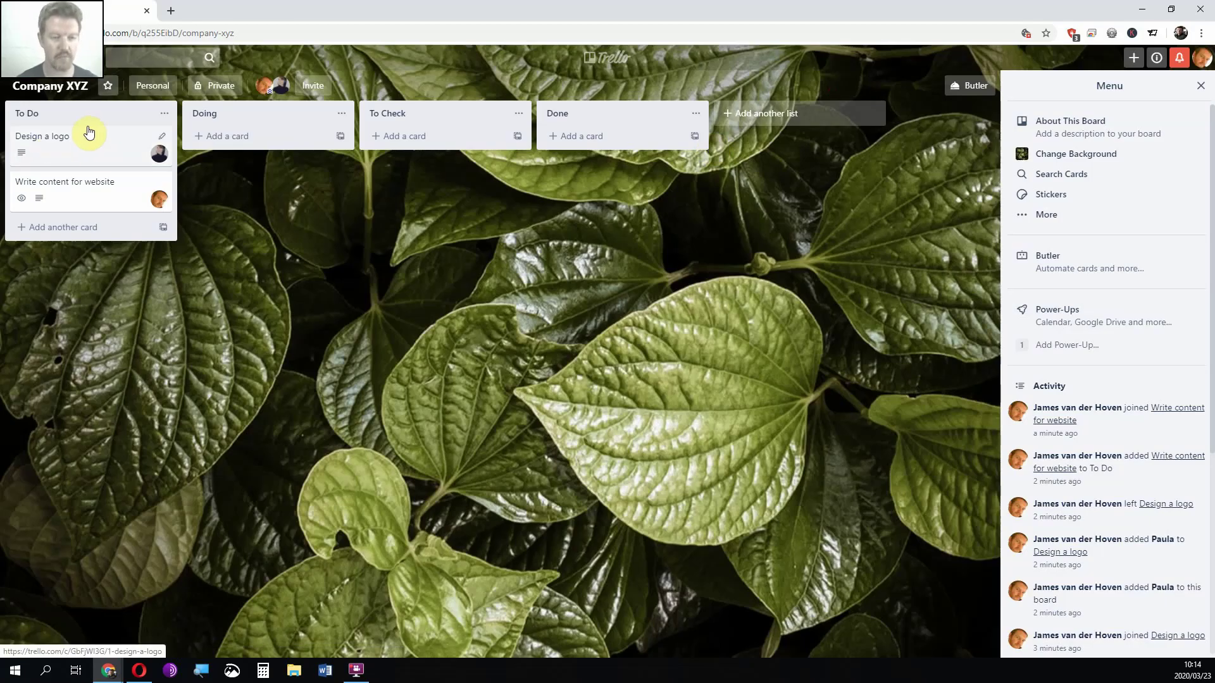
# Move the "Design a logo" card from To Do to Doing and check its details
pyautogui.moveTo(81, 145); pyautogui.dragTo(264, 149)
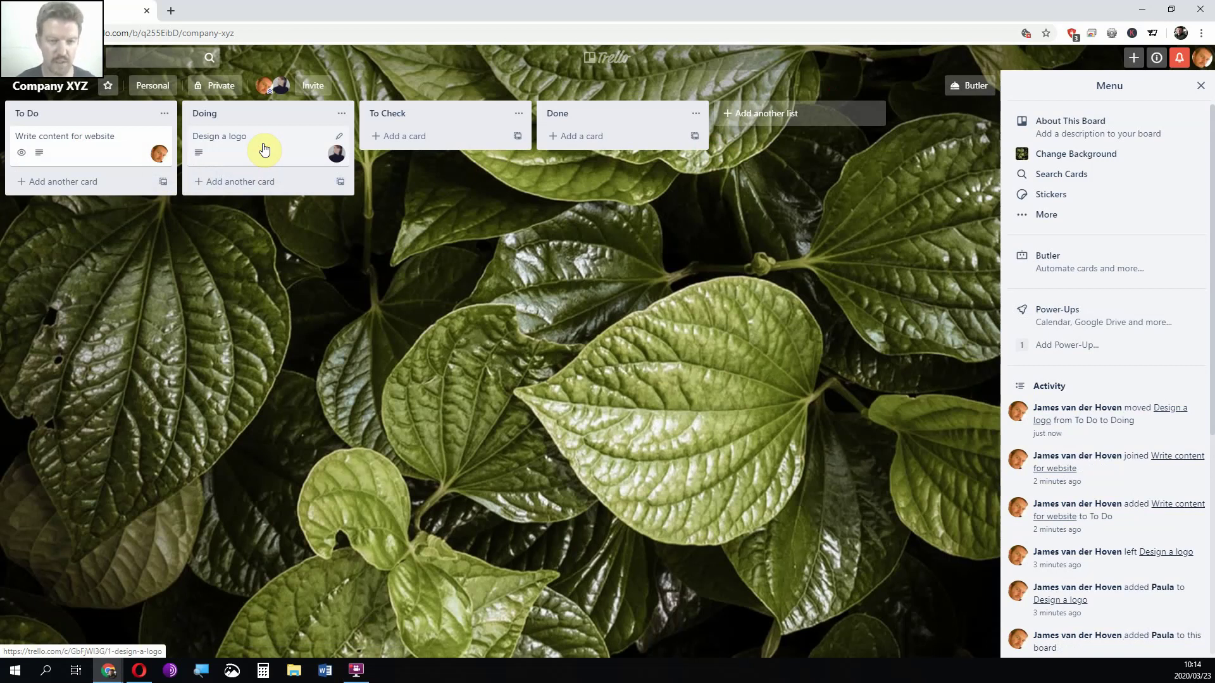
pyautogui.click(264, 149)
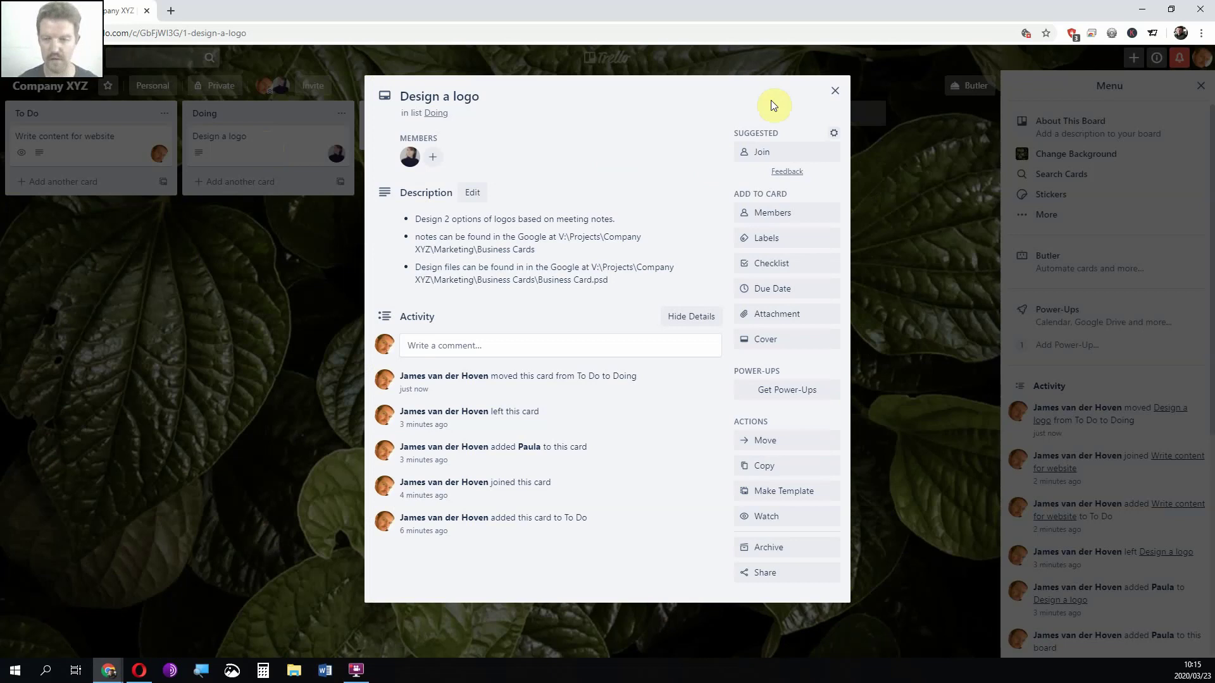
pyautogui.click(835, 93)
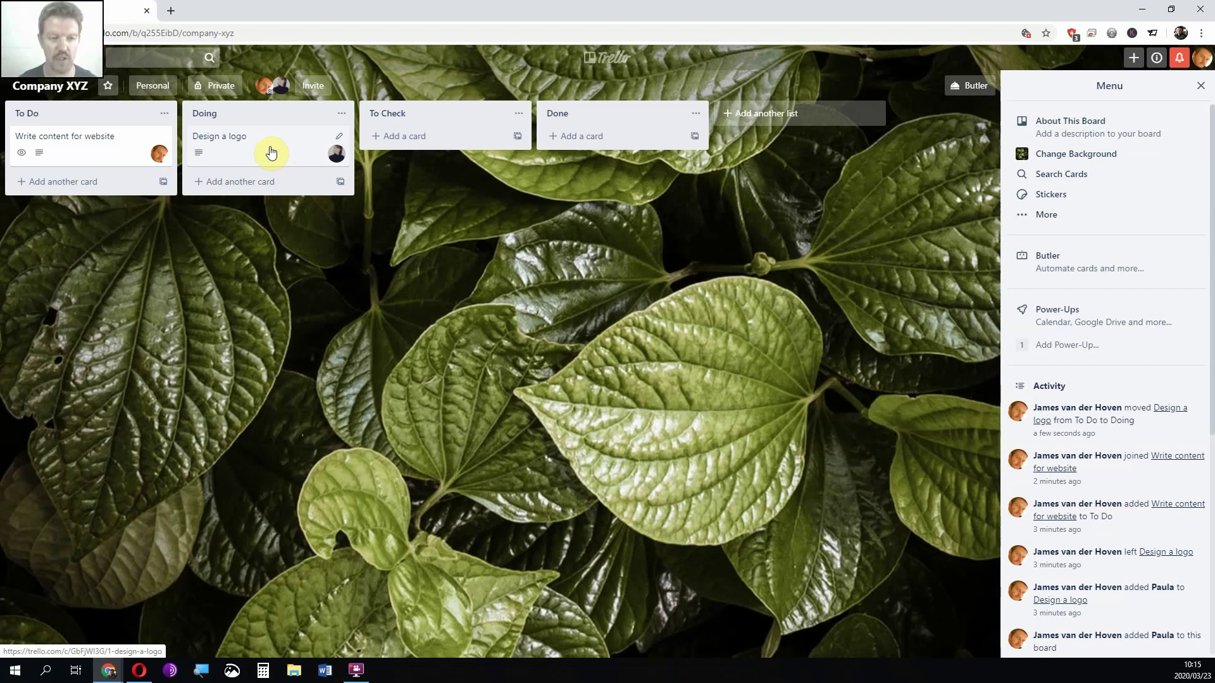
# Move the "Design a logo" card from Doing to To Check and review its activity
pyautogui.moveTo(264, 151); pyautogui.dragTo(453, 155)
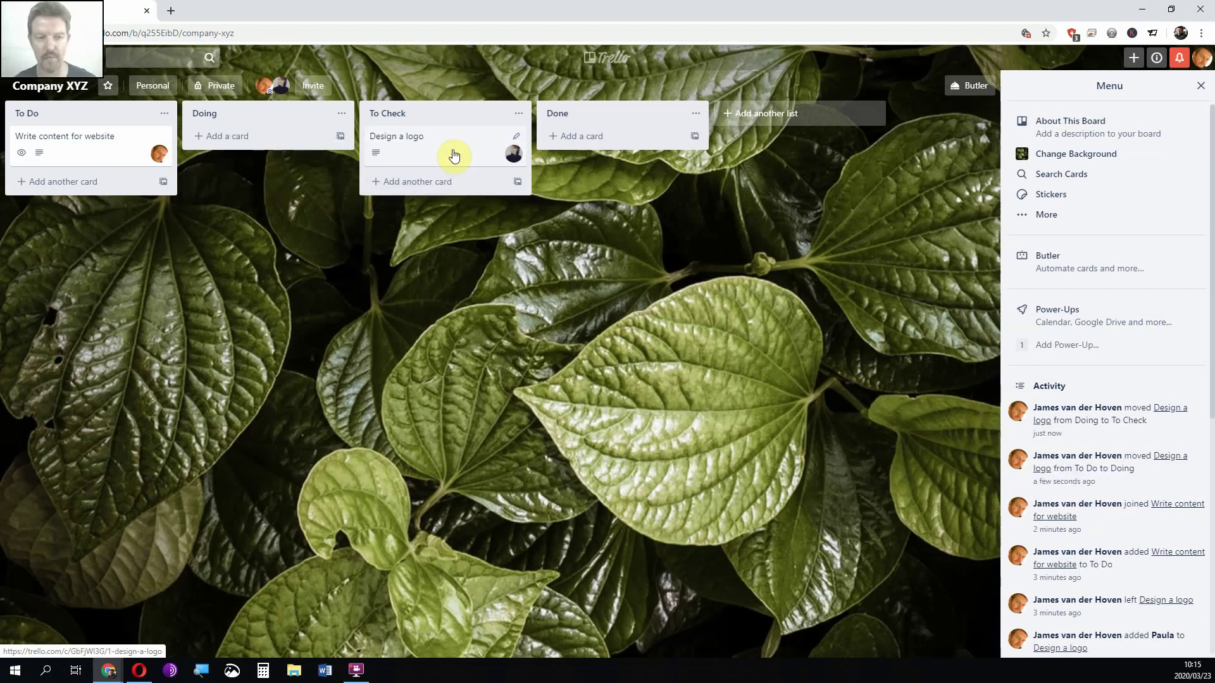
pyautogui.click(453, 151)
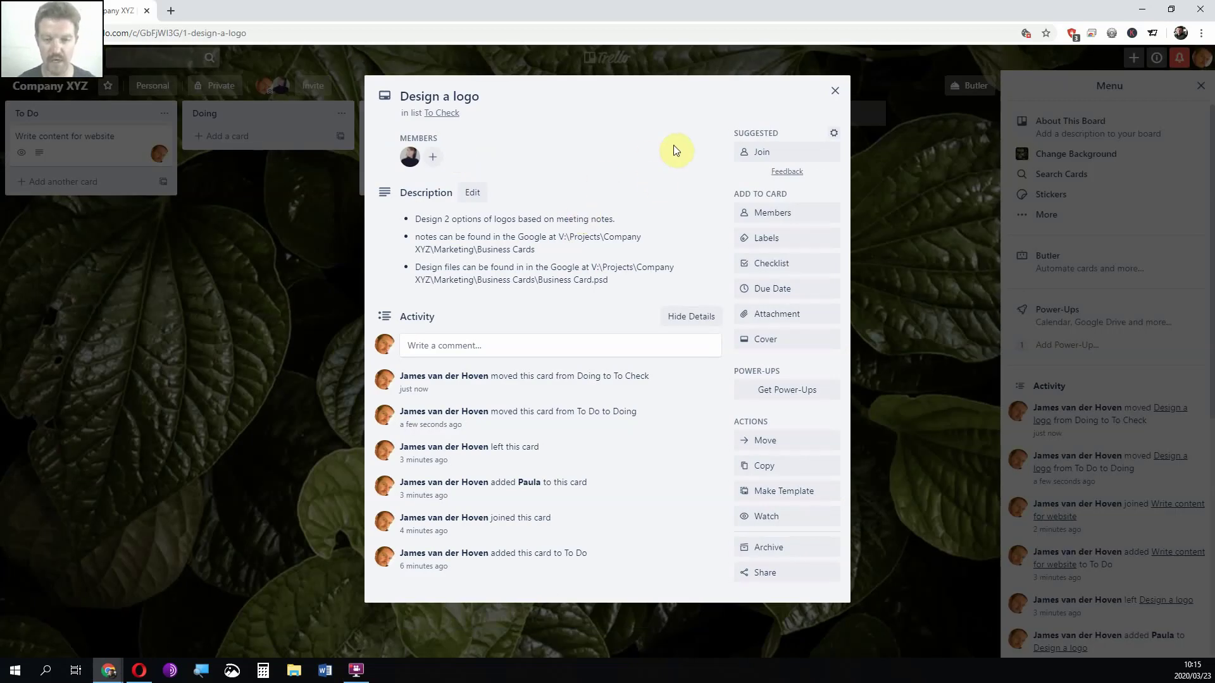
pyautogui.click(835, 91)
# Run the "Design a logo" card through To Do, Doing and To Check again, and move it to Done
pyautogui.moveTo(434, 143)
pyautogui.mouseDown()
pyautogui.moveTo(155, 157)
pyautogui.moveTo(61, 136)
pyautogui.moveTo(131, 160)
pyautogui.moveTo(228, 135)
pyautogui.moveTo(419, 140)
pyautogui.mouseUp()
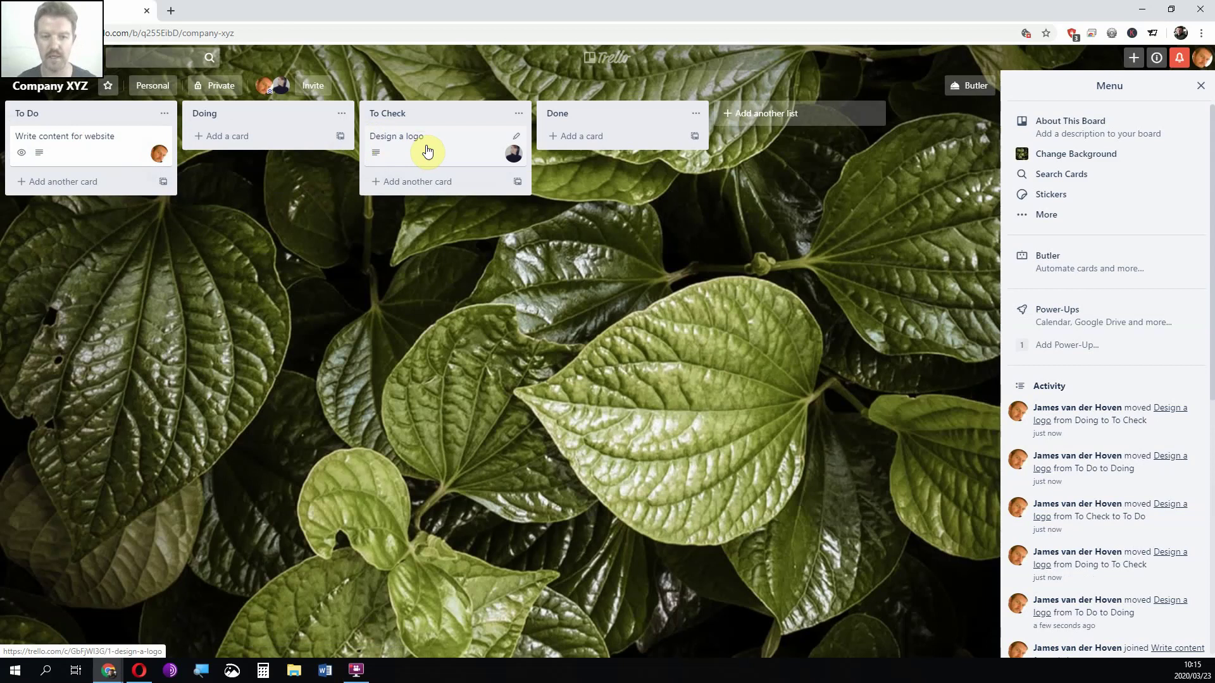
pyautogui.moveTo(423, 143); pyautogui.dragTo(602, 142)
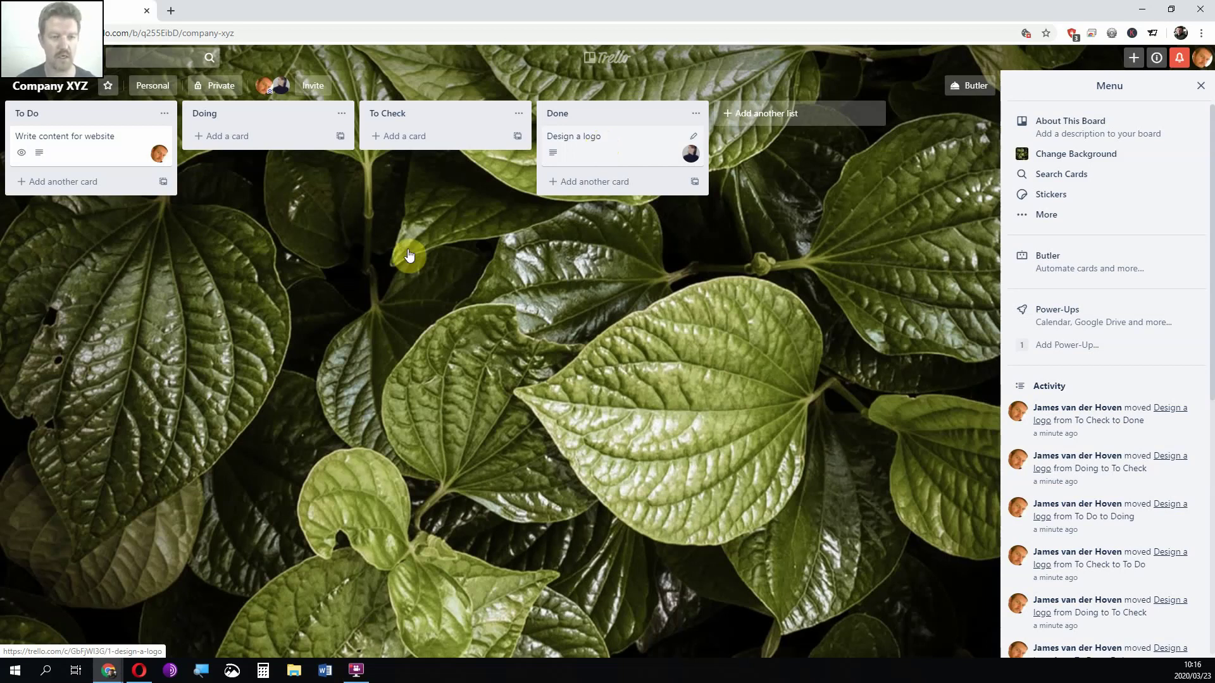
# Search the web for "trello board examples" in a new browser tab
pyautogui.click(170, 10)
pyautogui.write('trello')
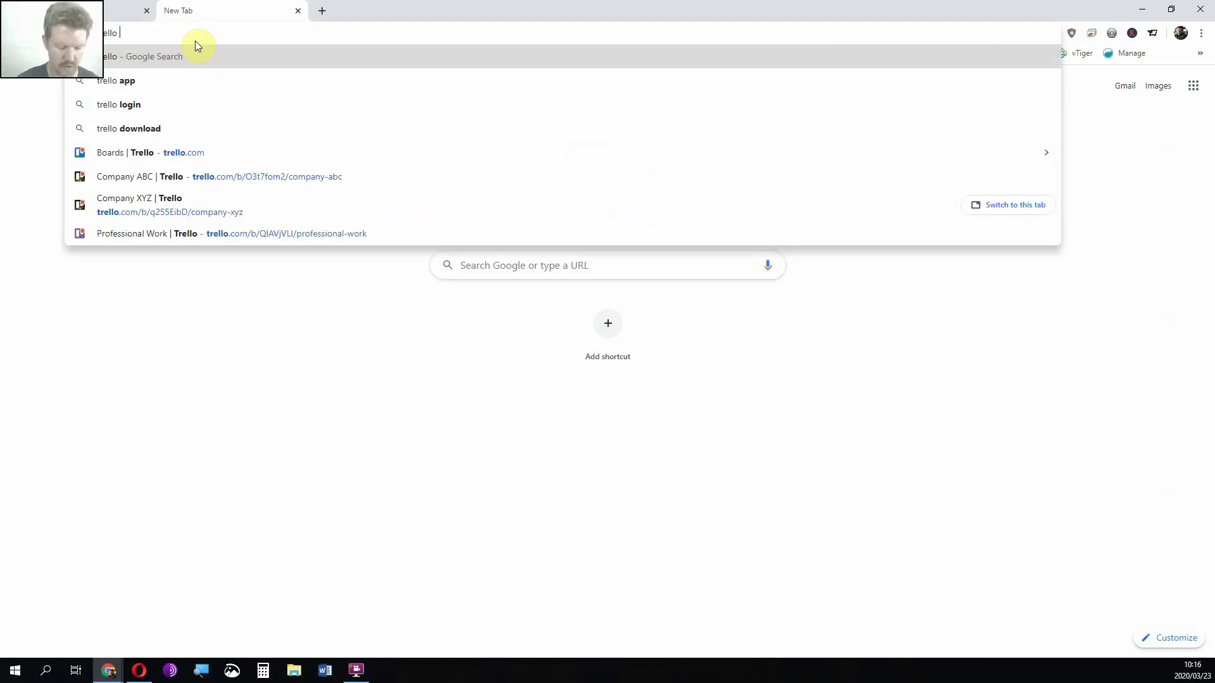
pyautogui.write(' board examples')
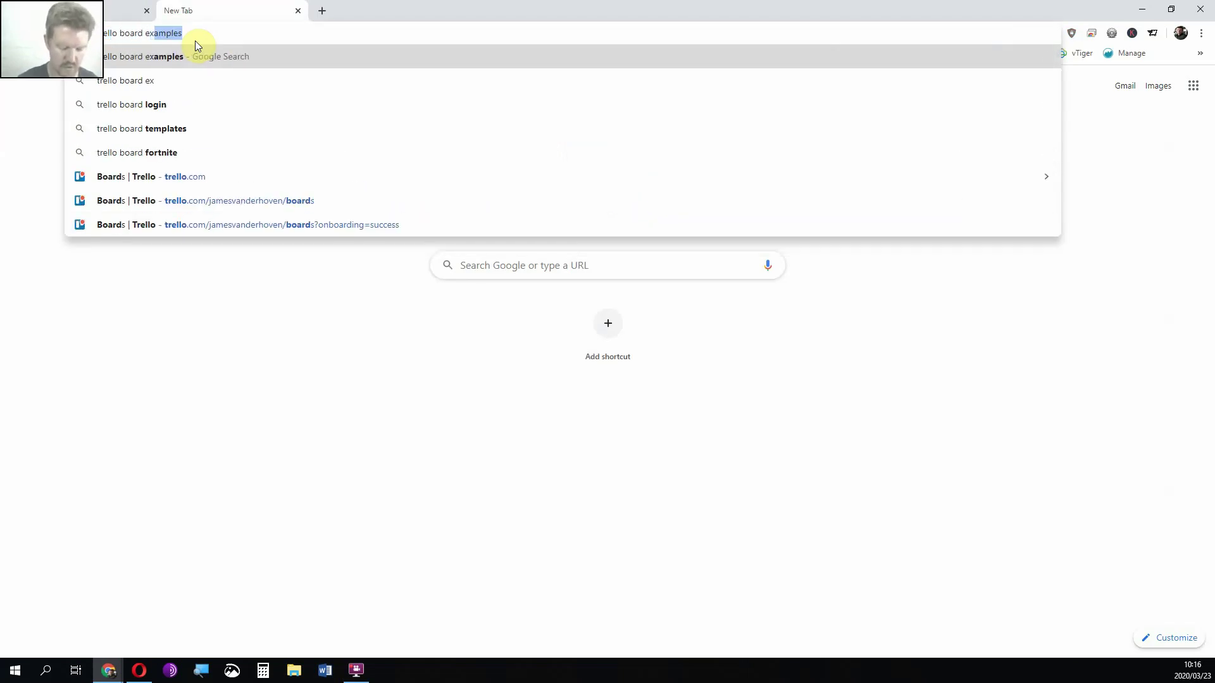
pyautogui.press('Return')
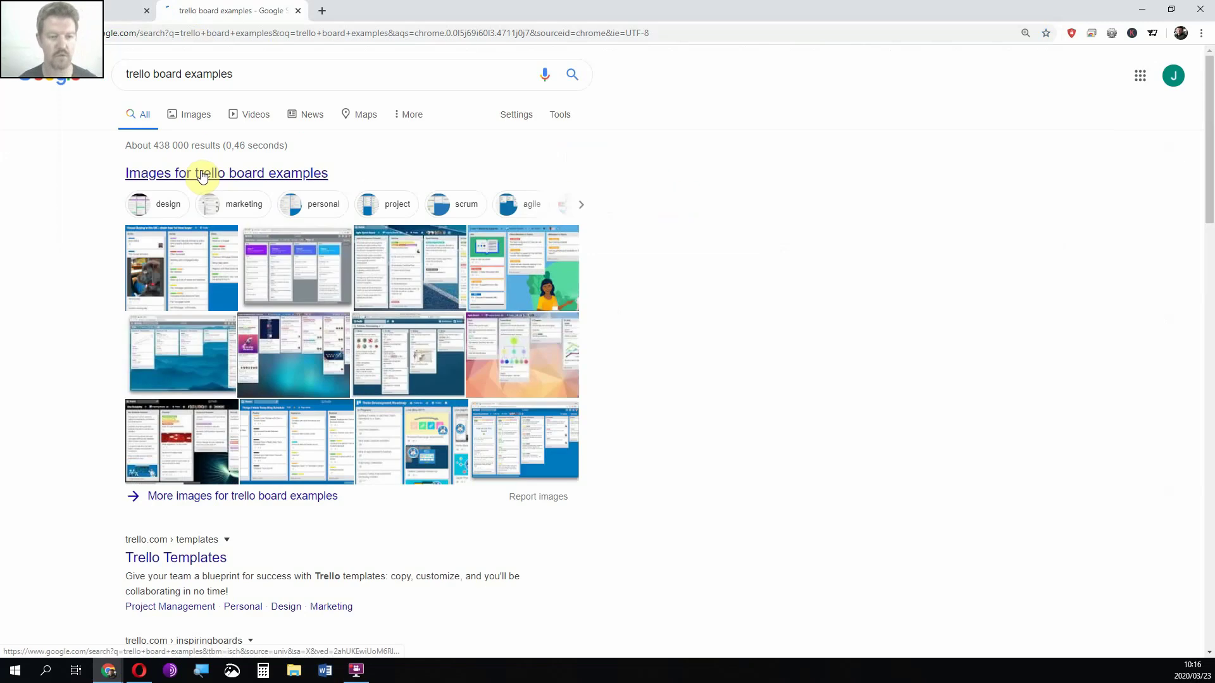
# Open the Trello Templates search result and look over the featured categories and the new, business and design templates
pyautogui.scroll(-2, 224, 180)
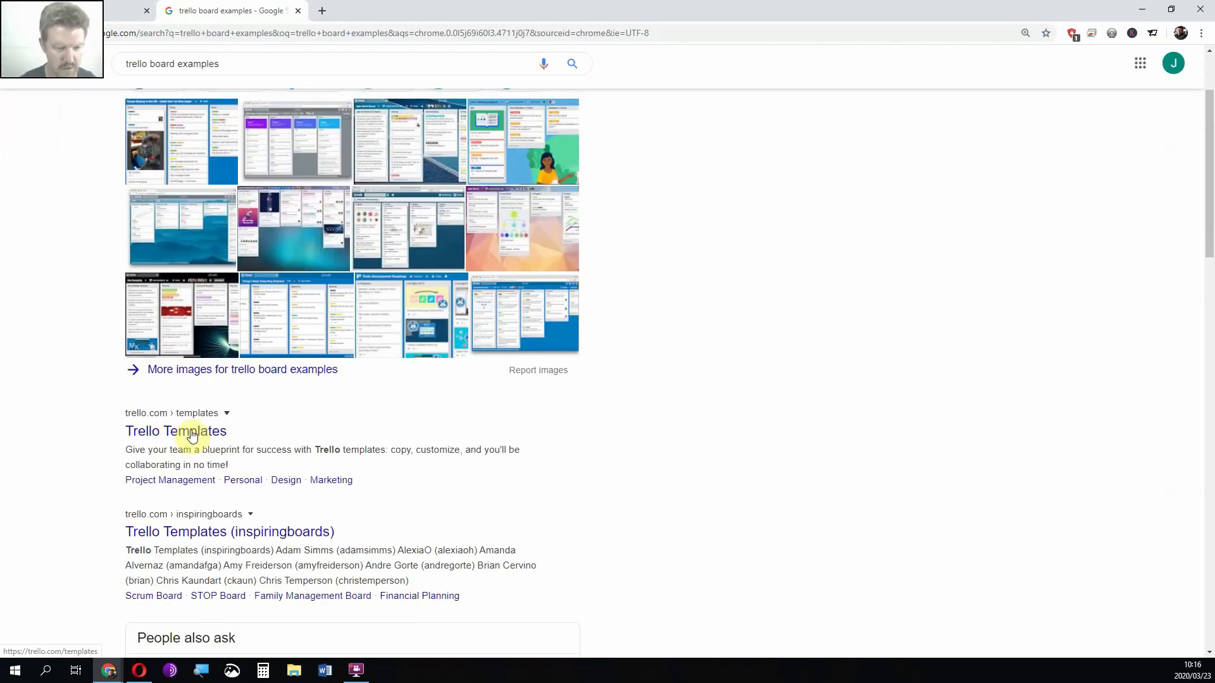
pyautogui.click(184, 431)
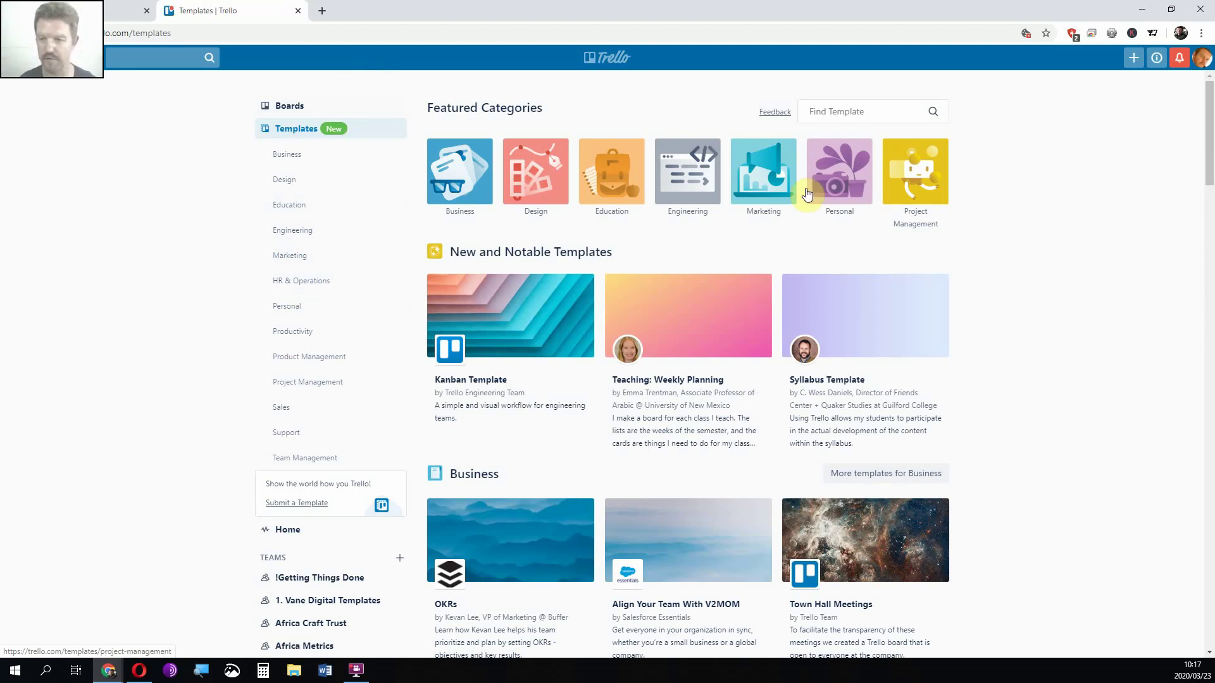
pyautogui.scroll(-2, 686, 131)
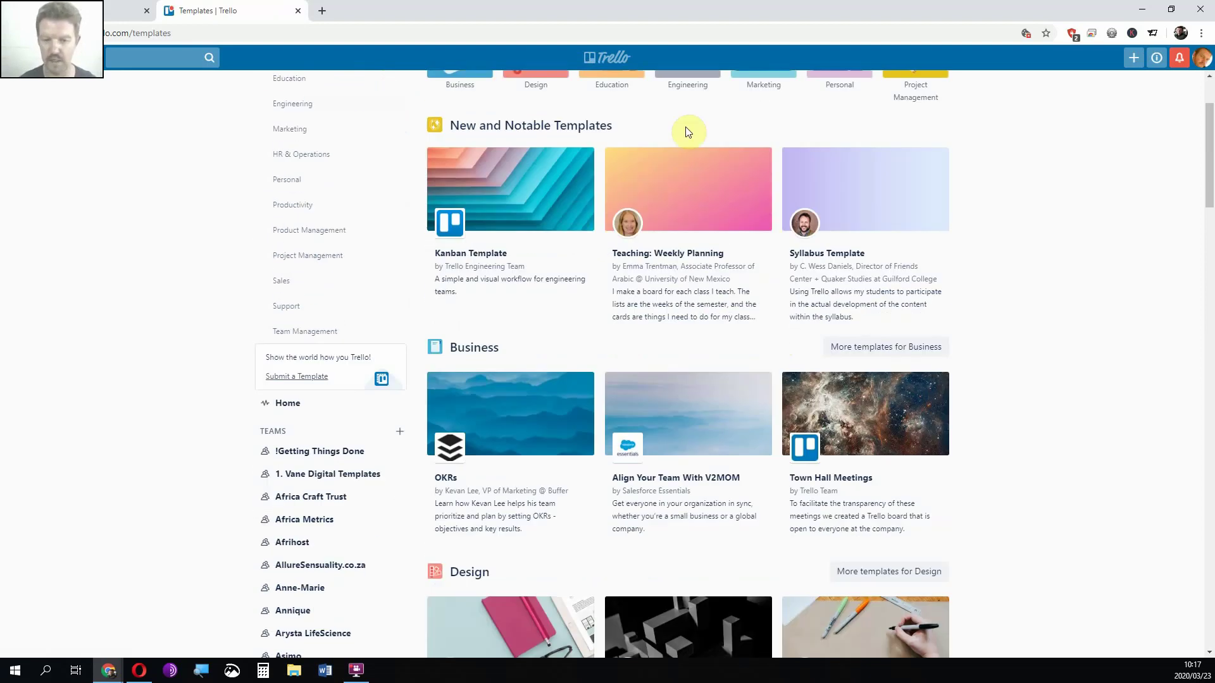
pyautogui.scroll(2, 1031, 239)
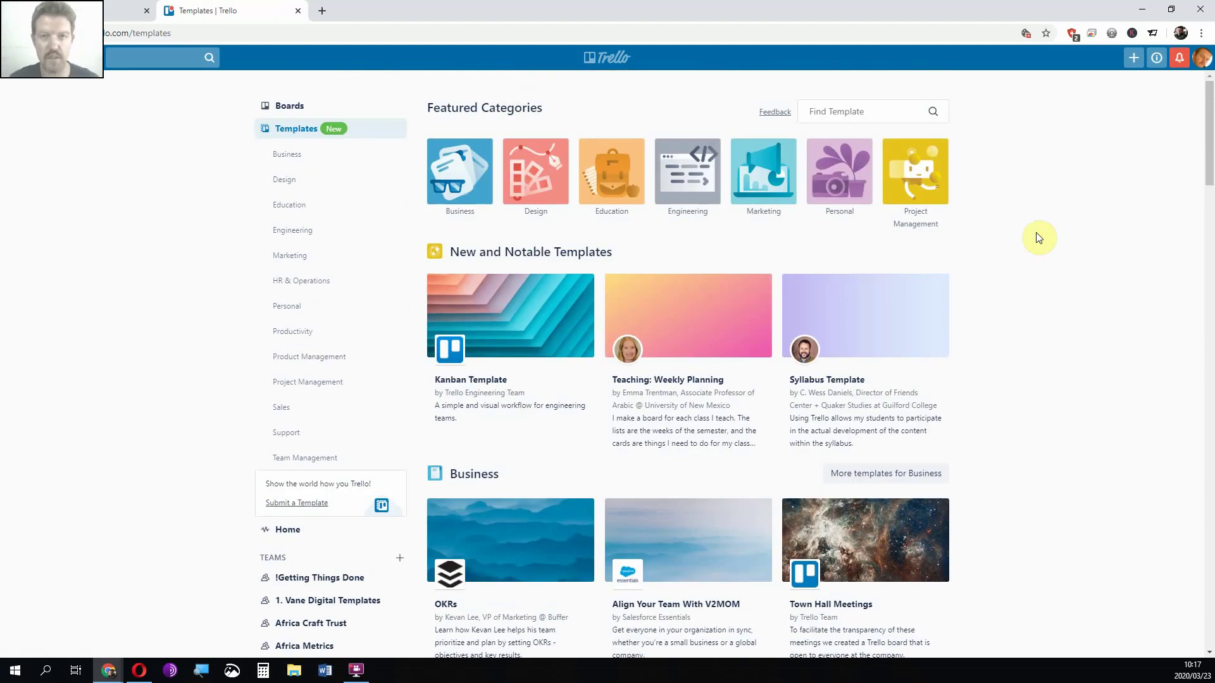